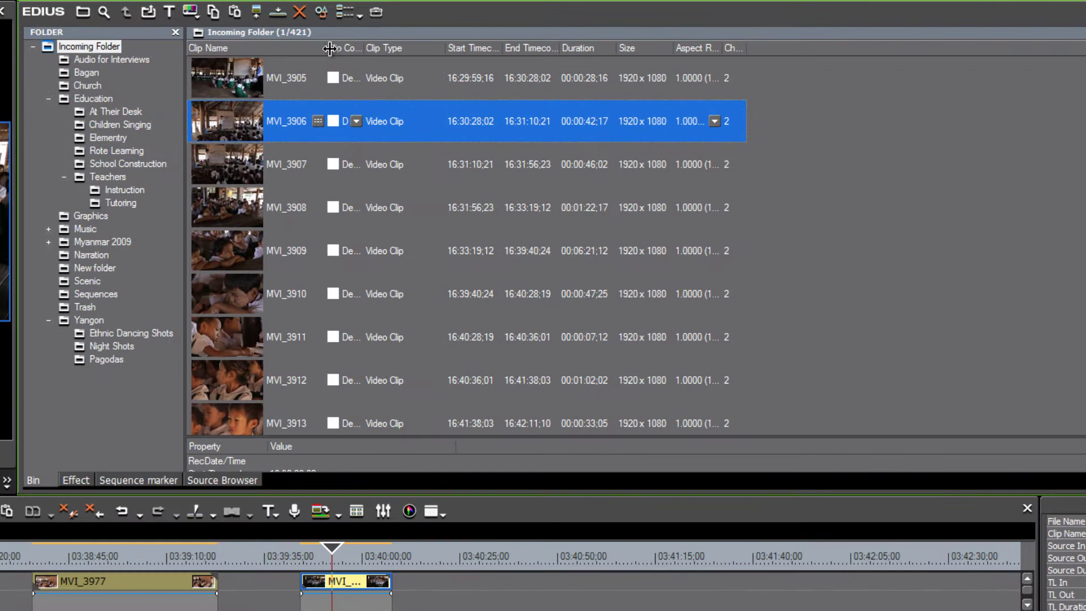
- Widen the Clip Color and Start Timecode columns in the bin's clip list
drag(329, 49, 412, 46)
drag(493, 45, 543, 45)
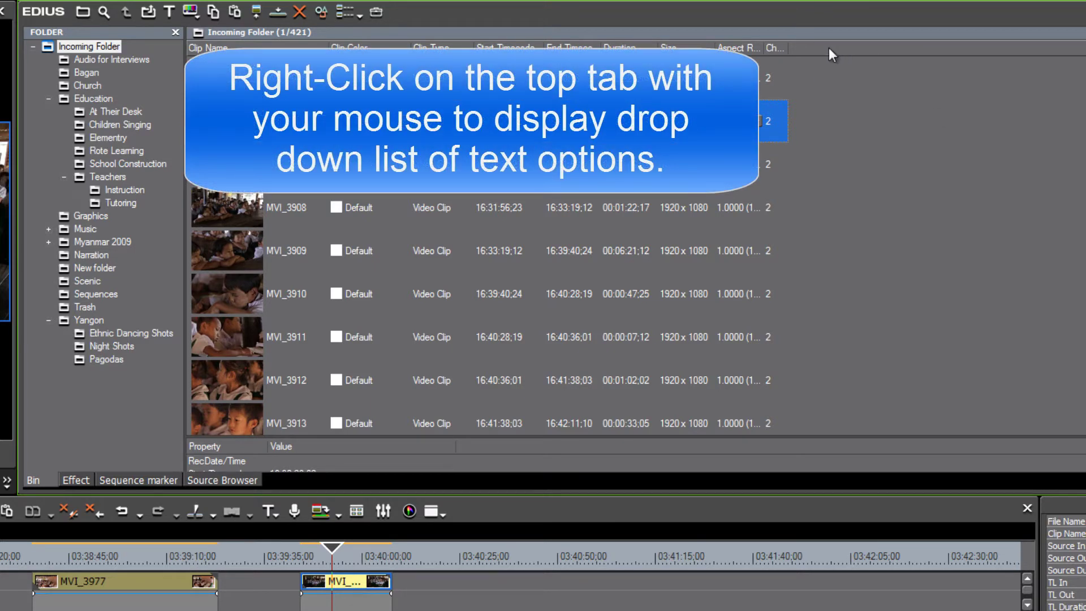
- Add a Comment column to the bin, place it directly after Clip Name and widen it slightly
right_click(831, 54)
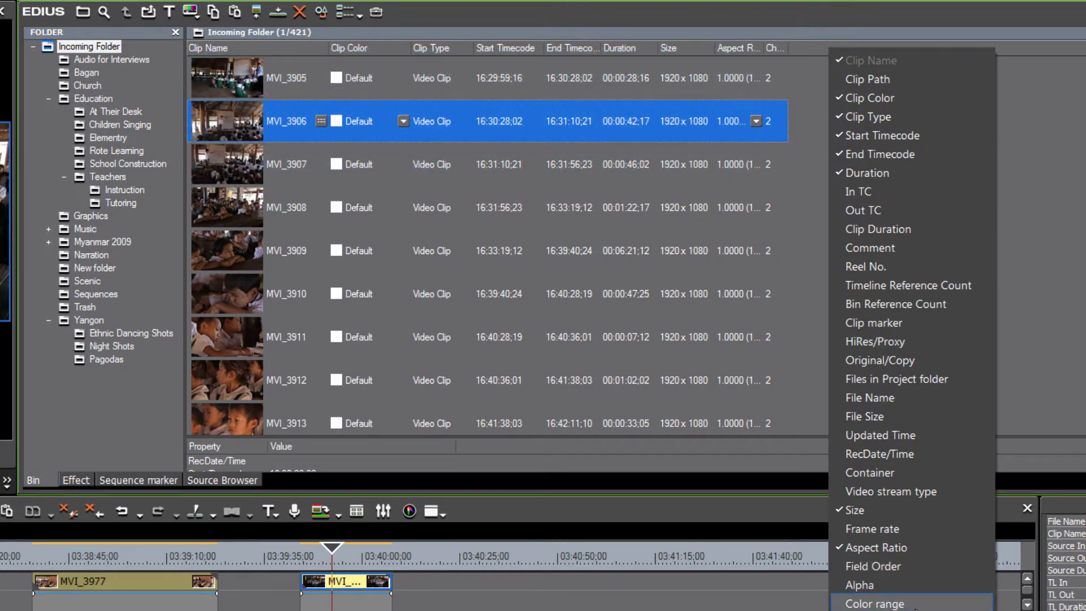
click(871, 248)
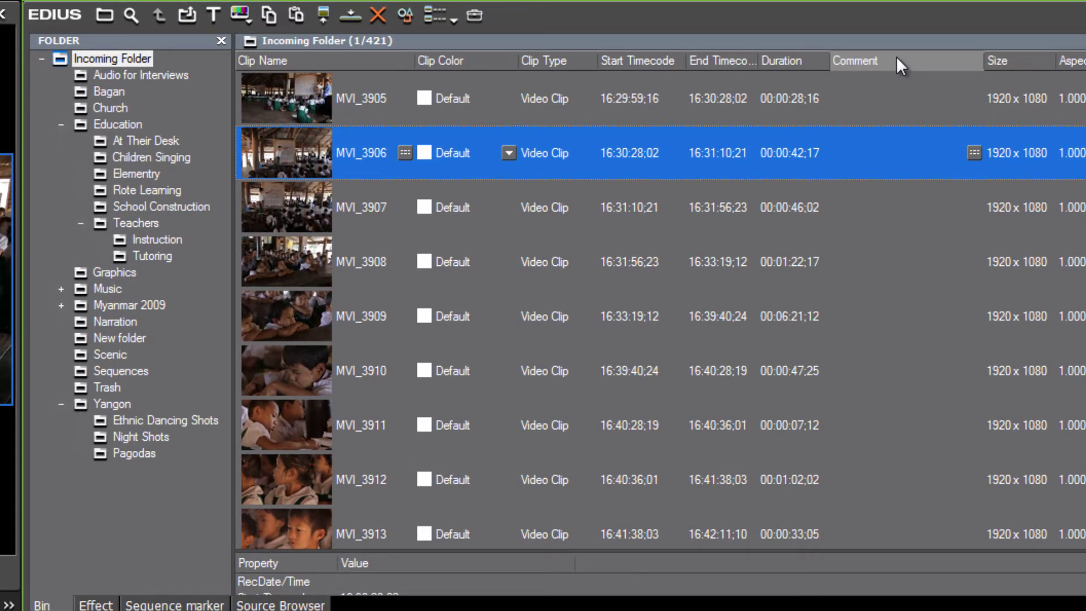
drag(896, 56, 466, 69)
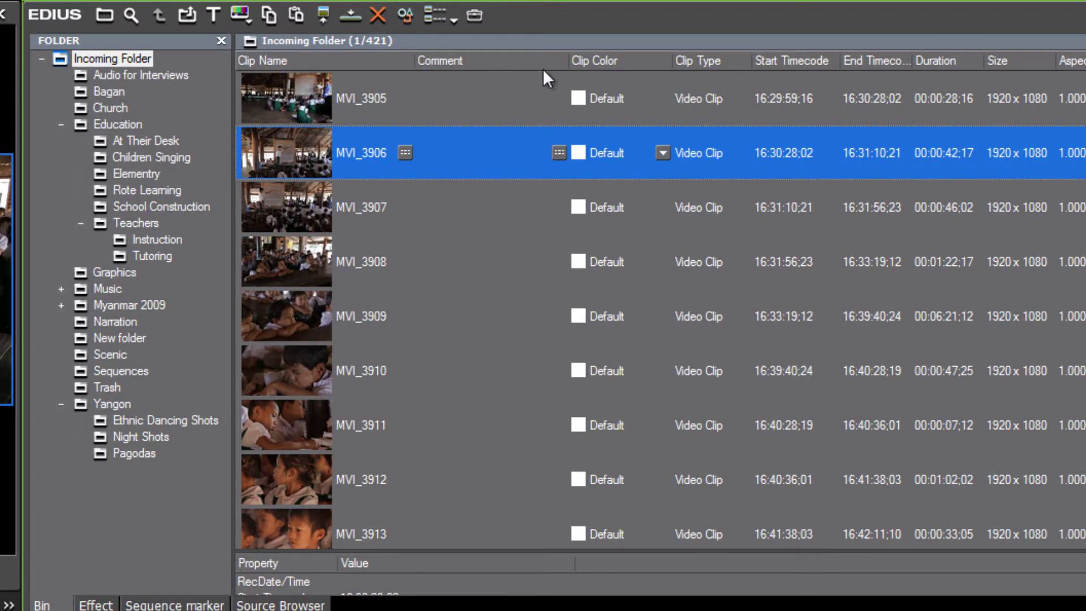
drag(574, 57, 611, 57)
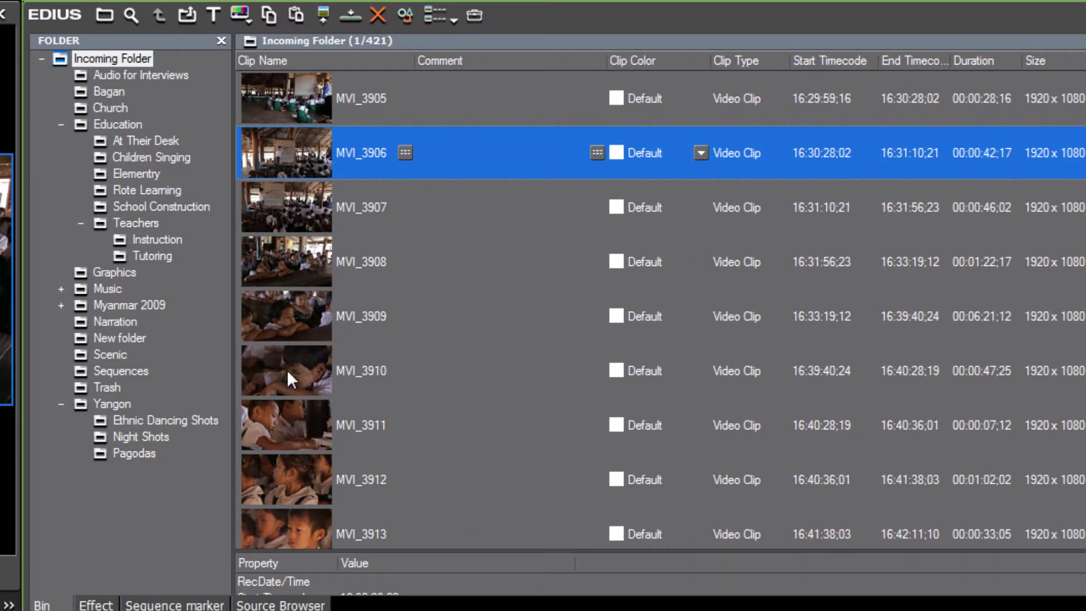
- Load clip MVI_3912 into the player and scrub through it to preview its content
click(293, 478)
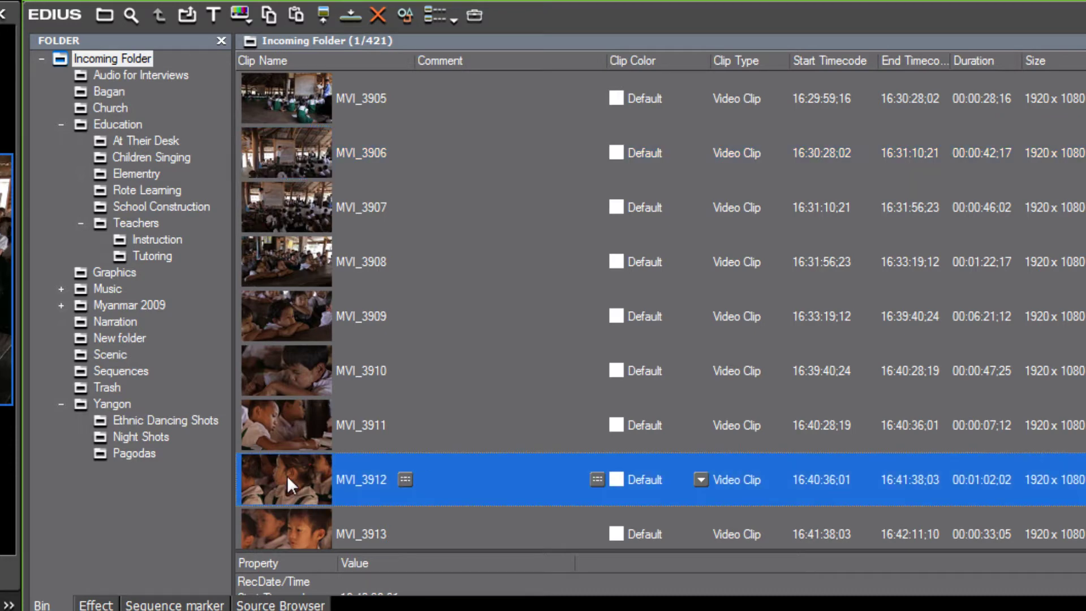
double_click(289, 477)
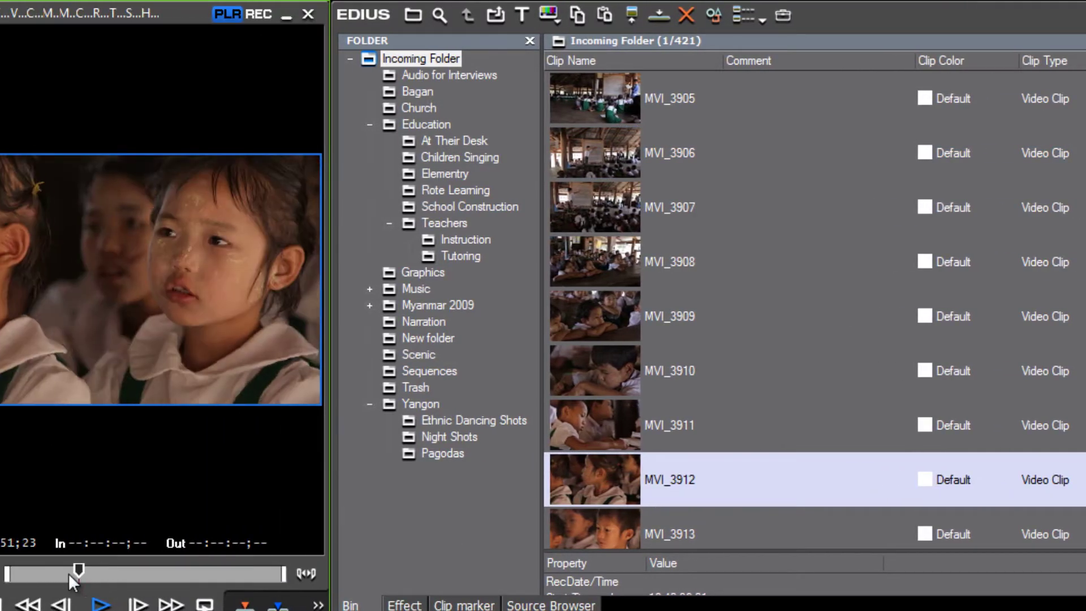
drag(69, 572, 63, 577)
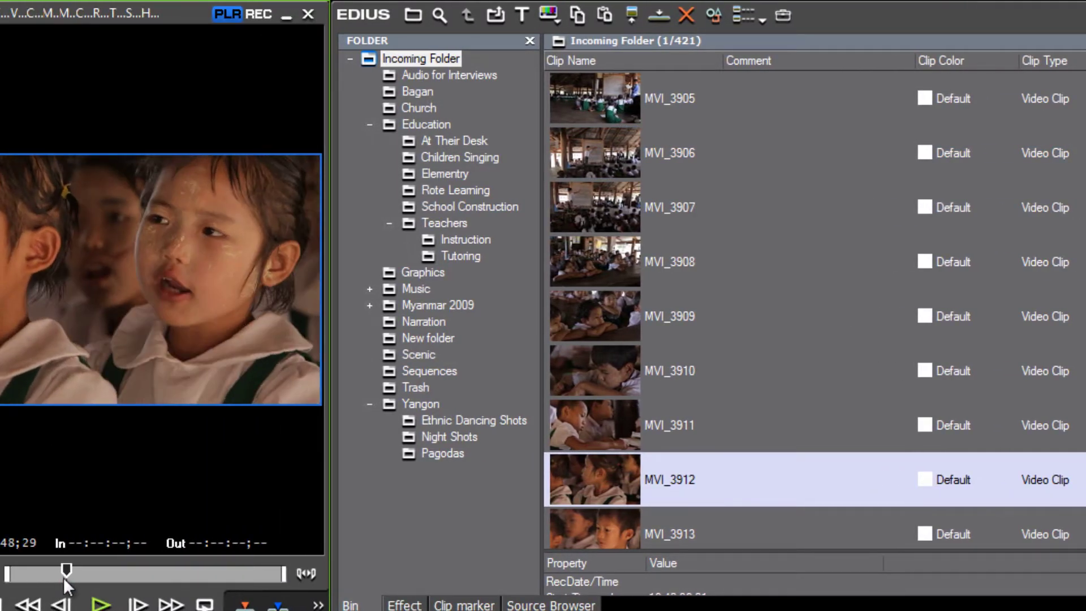
- Enter the comment "Great Clip" for MVI_3912 and narrow the Comment column
click(741, 481)
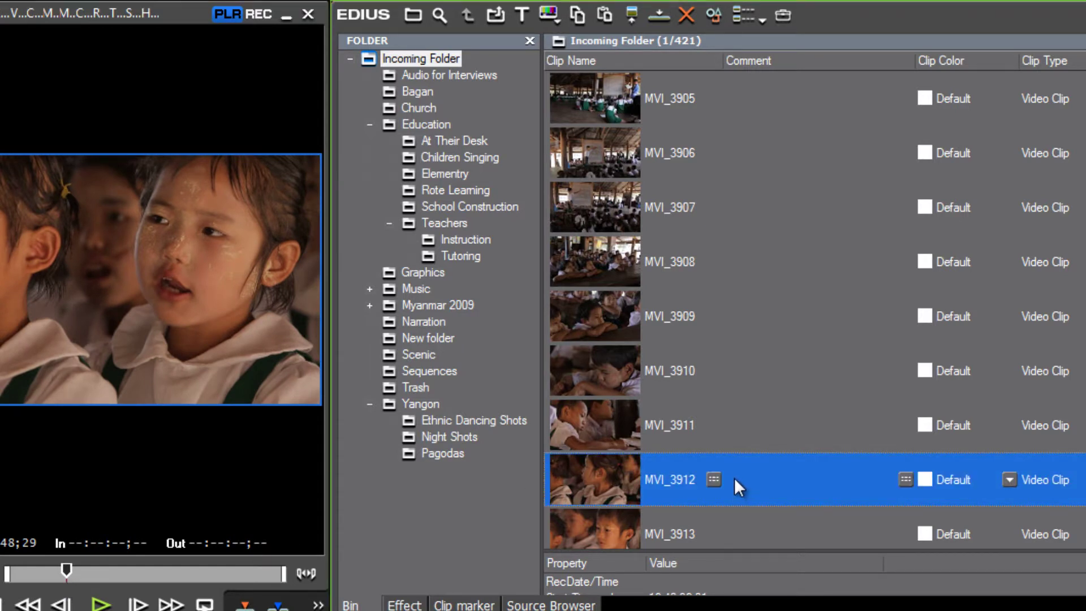
click(734, 477)
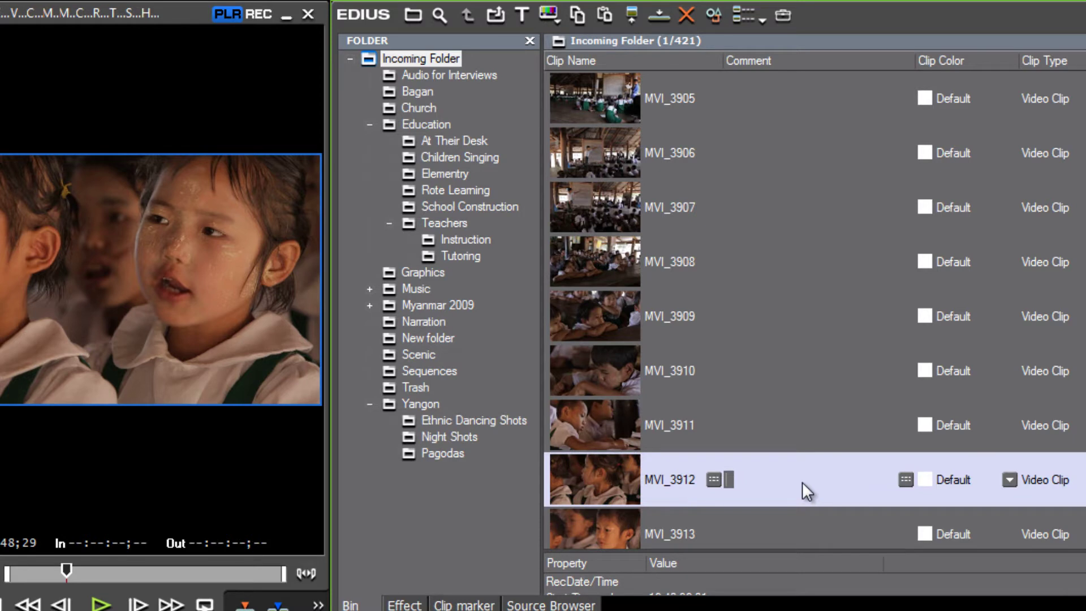
text(Great Clip)
key(Return)
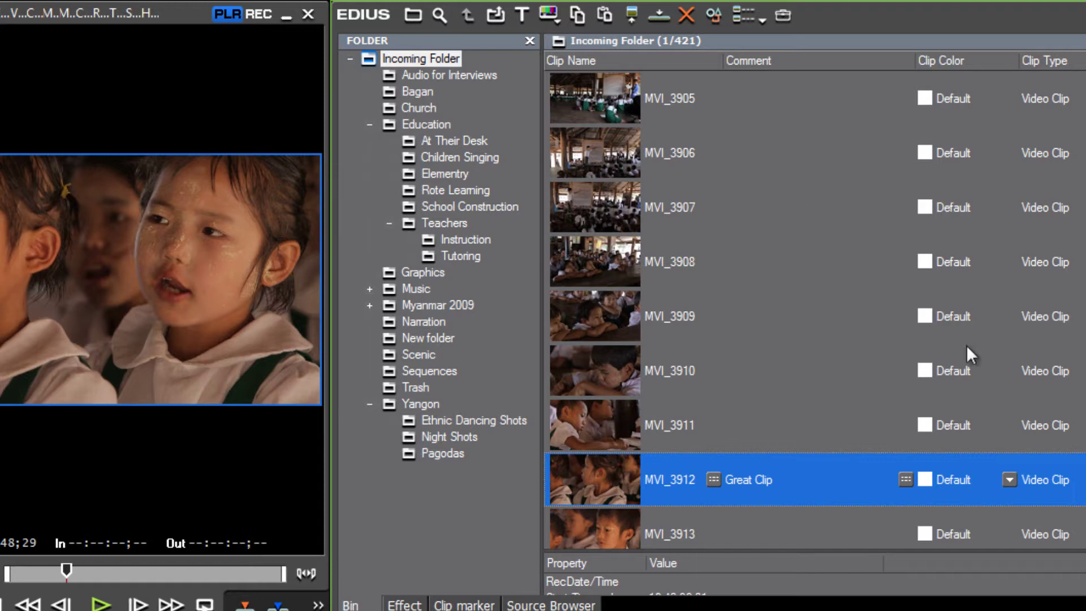
drag(913, 60, 846, 69)
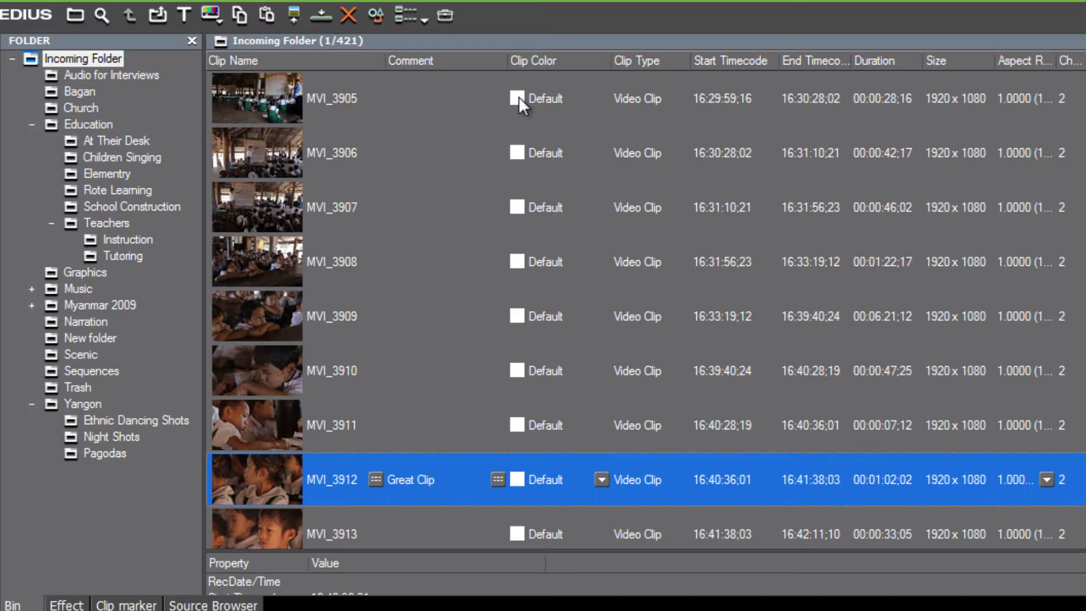
- Set the clip color of MVI_3905 to Orange
click(518, 96)
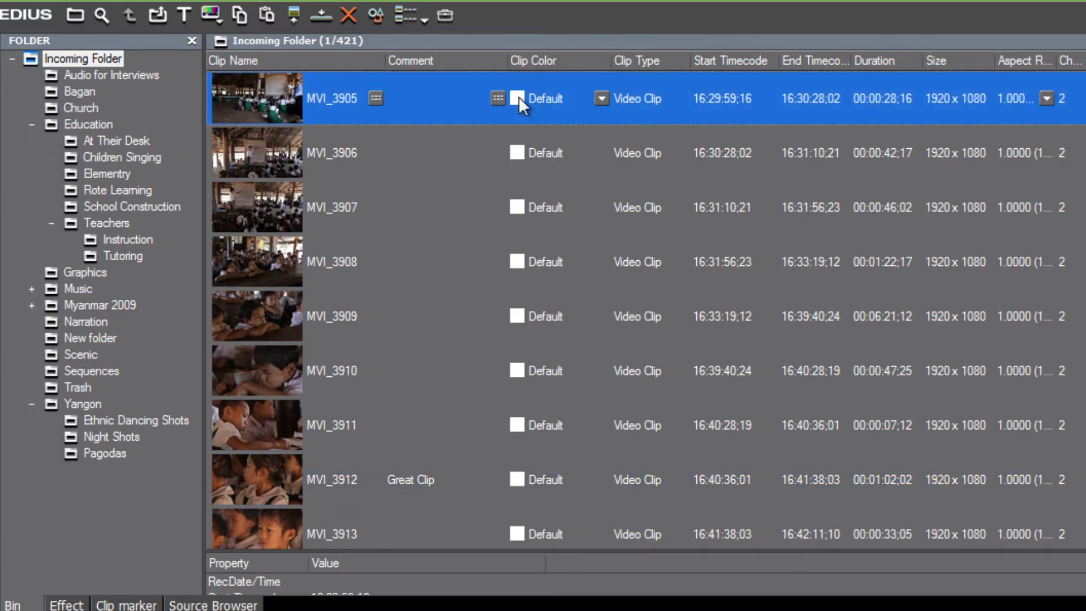
right_click(551, 99)
mouse_move(655, 466)
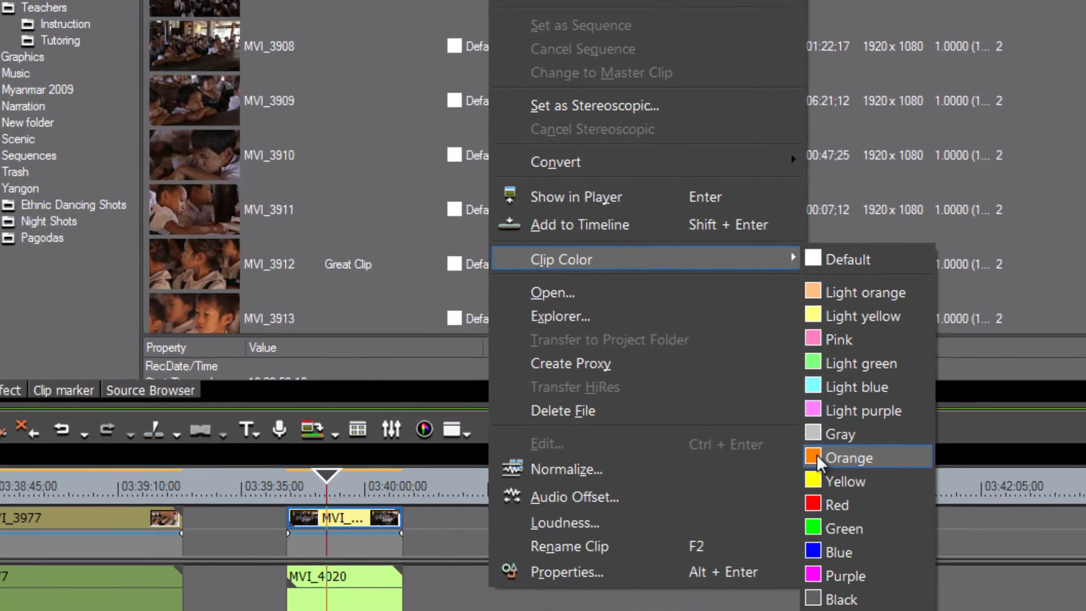
click(818, 457)
- Set the clip color of clips MVI_3906 through MVI_3910 to Orange all at once
right_click(642, 90)
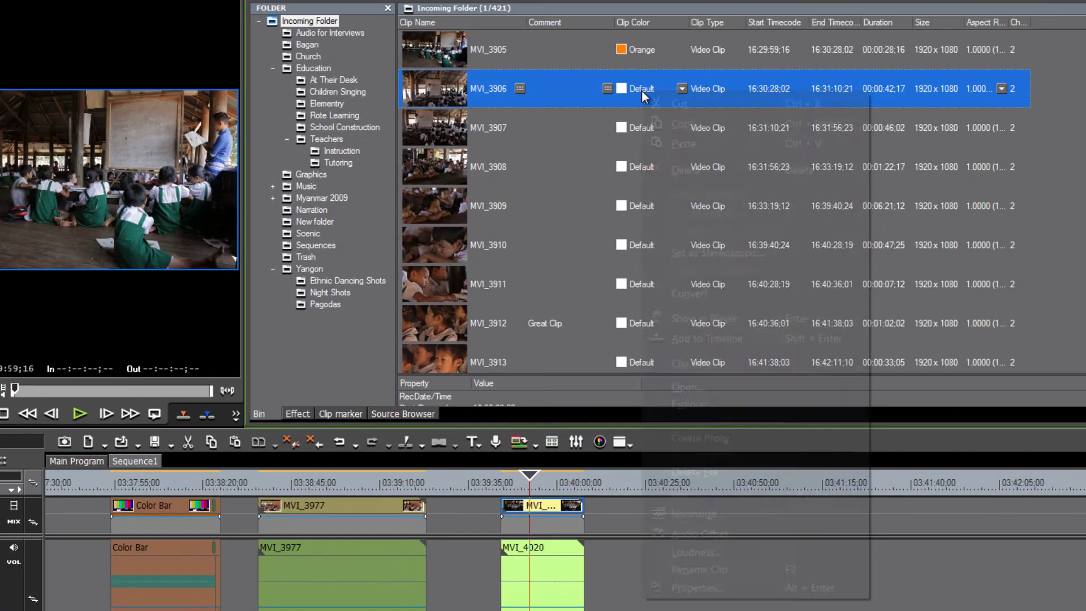
click(437, 204)
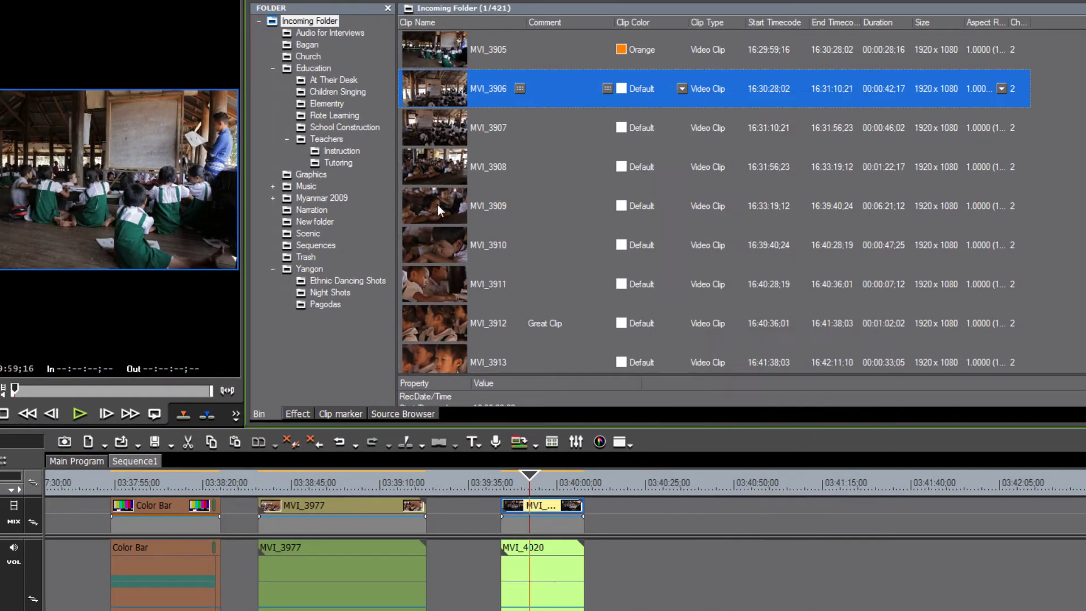
shift+click(443, 251)
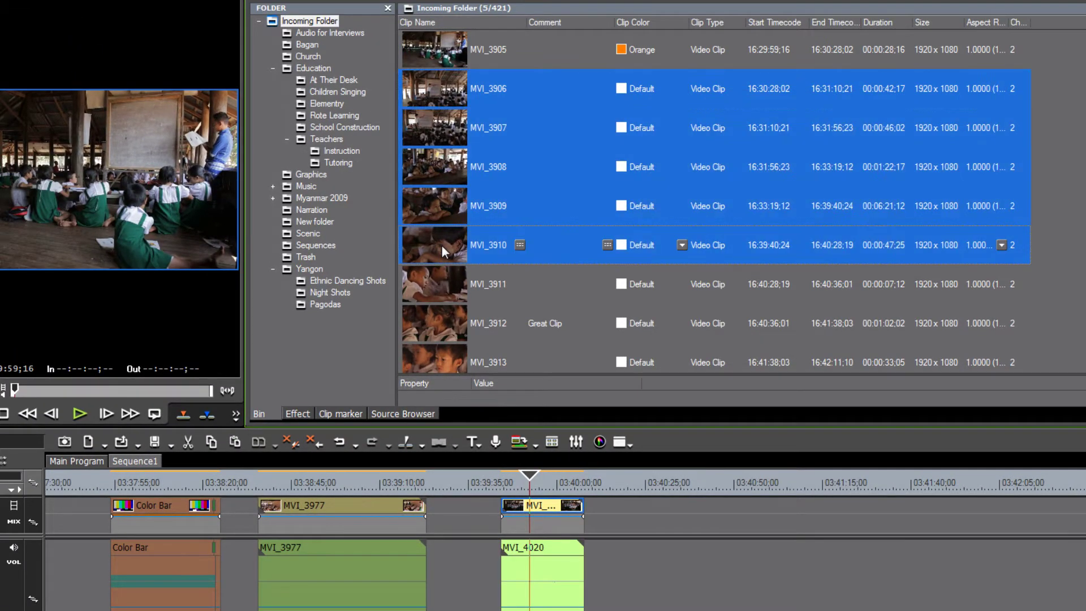
click(682, 244)
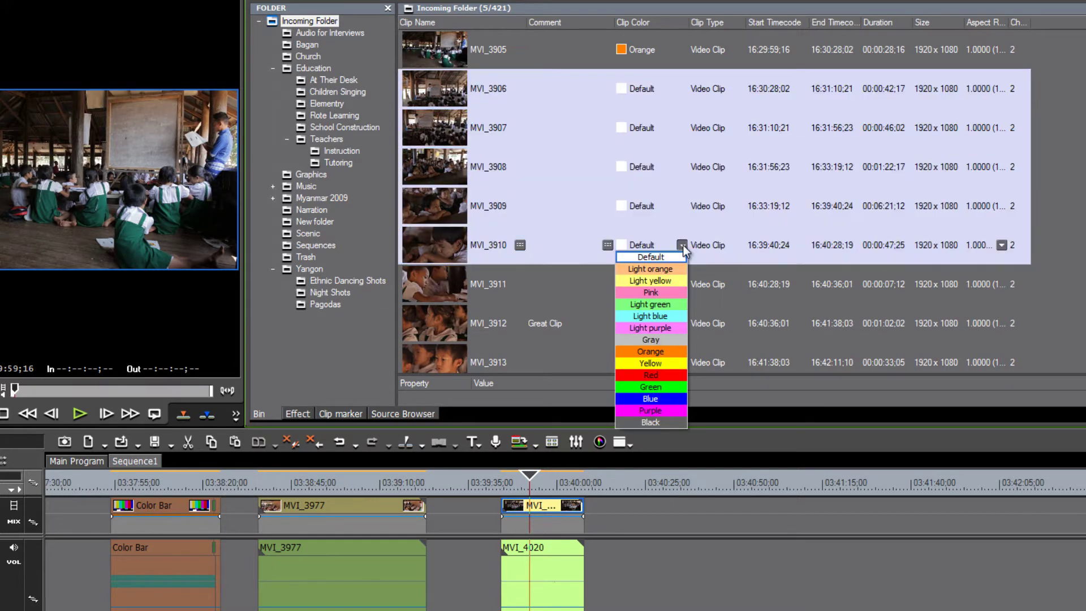
click(671, 351)
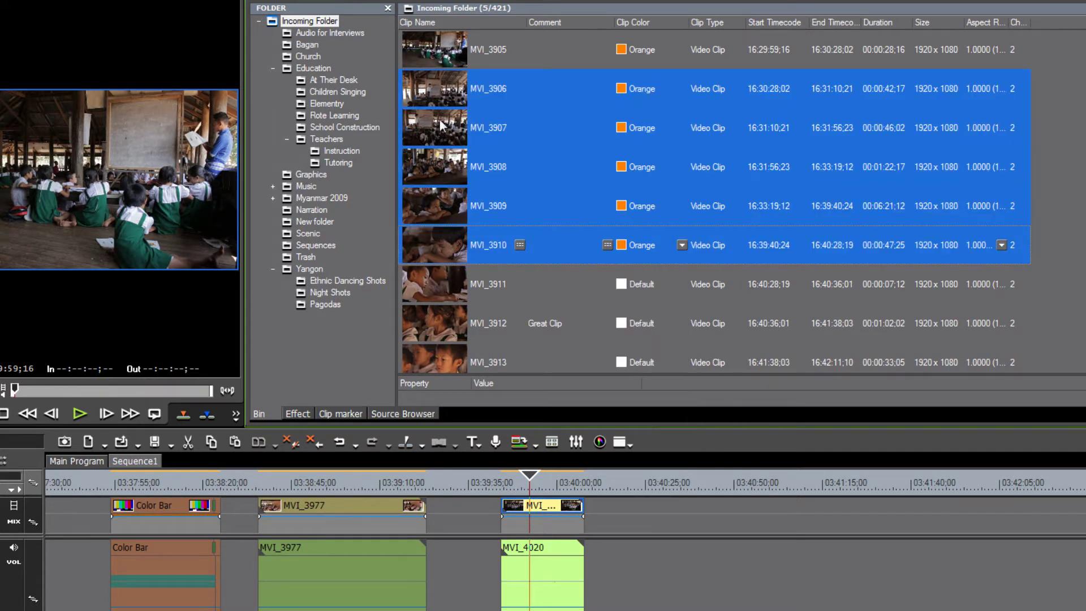
- Place clips MVI_3906, MVI_3907 and MVI_3908 together on the Sequence1 timeline, after MVI_4020
click(437, 88)
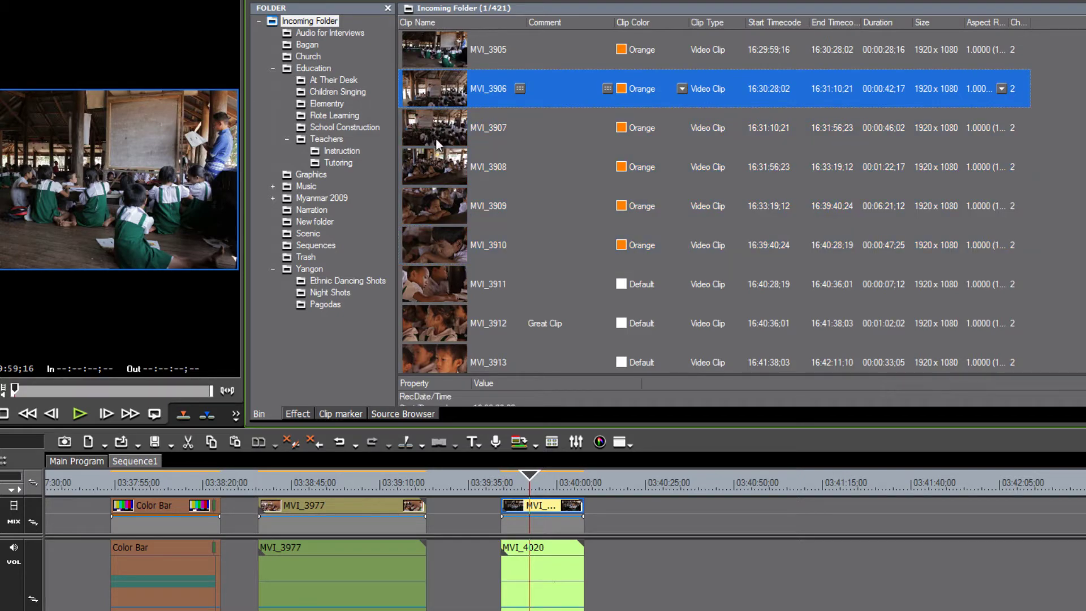
shift+click(445, 165)
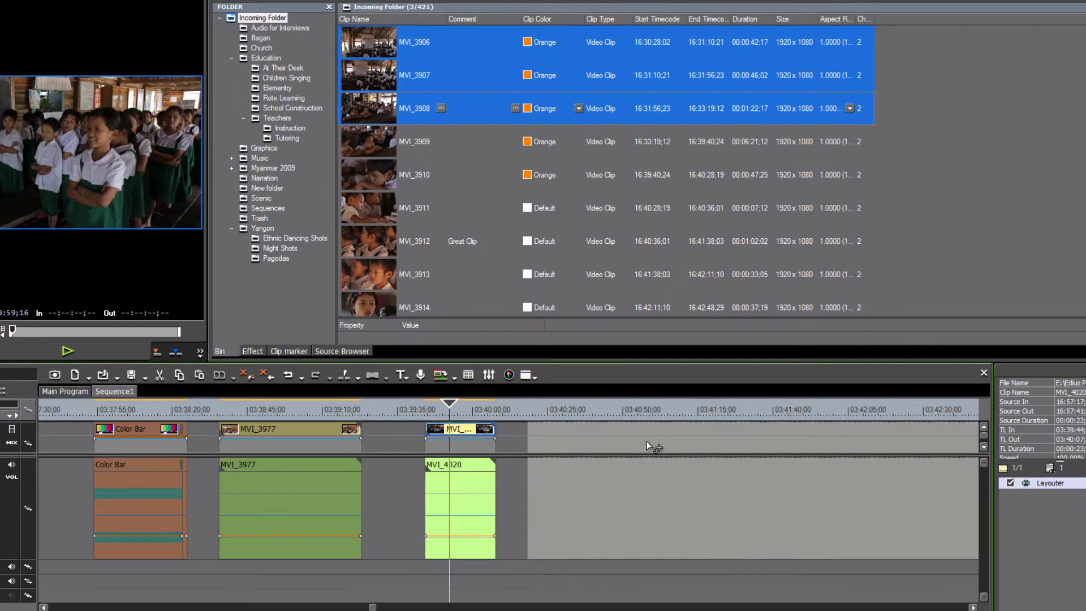
drag(646, 445, 645, 444)
- Review clips MVI_3906 to MVI_3908 on the timeline by moving the playhead through them
click(715, 421)
click(881, 420)
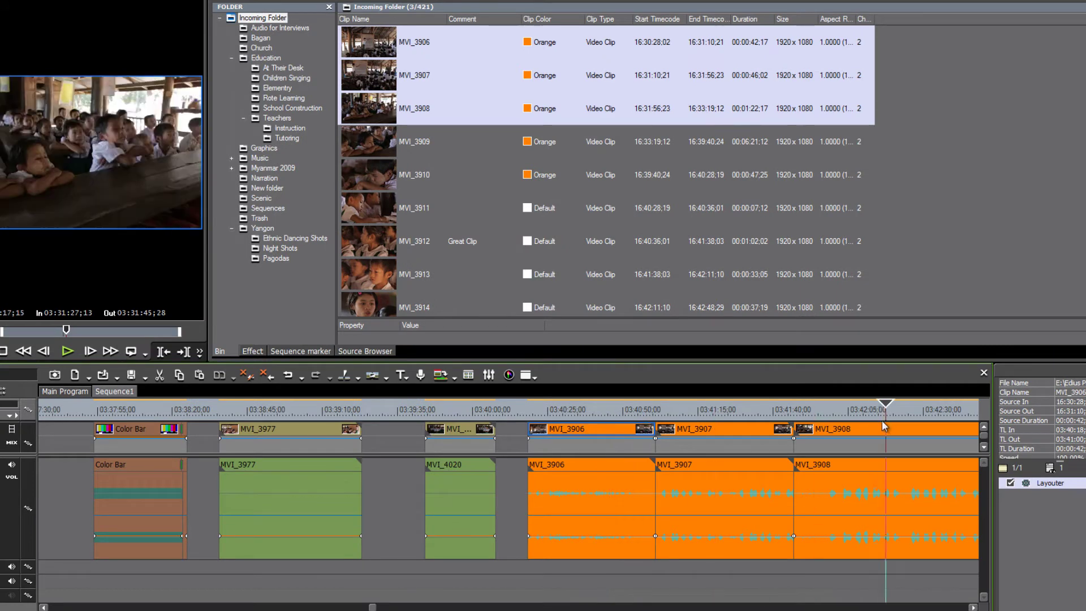
click(568, 425)
scroll(738, 453, right, 3)
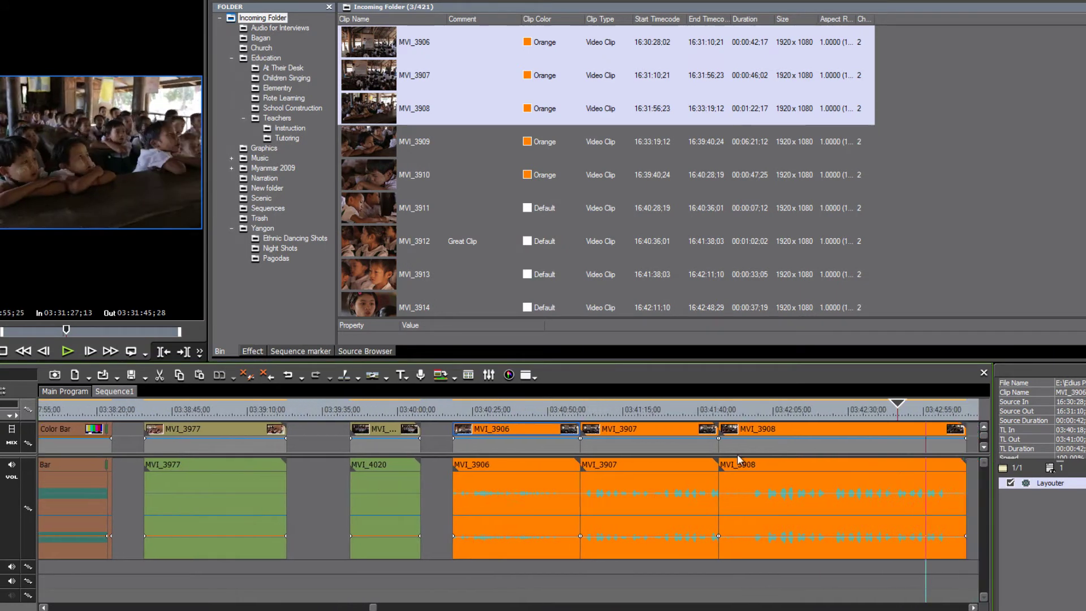
drag(473, 446, 522, 453)
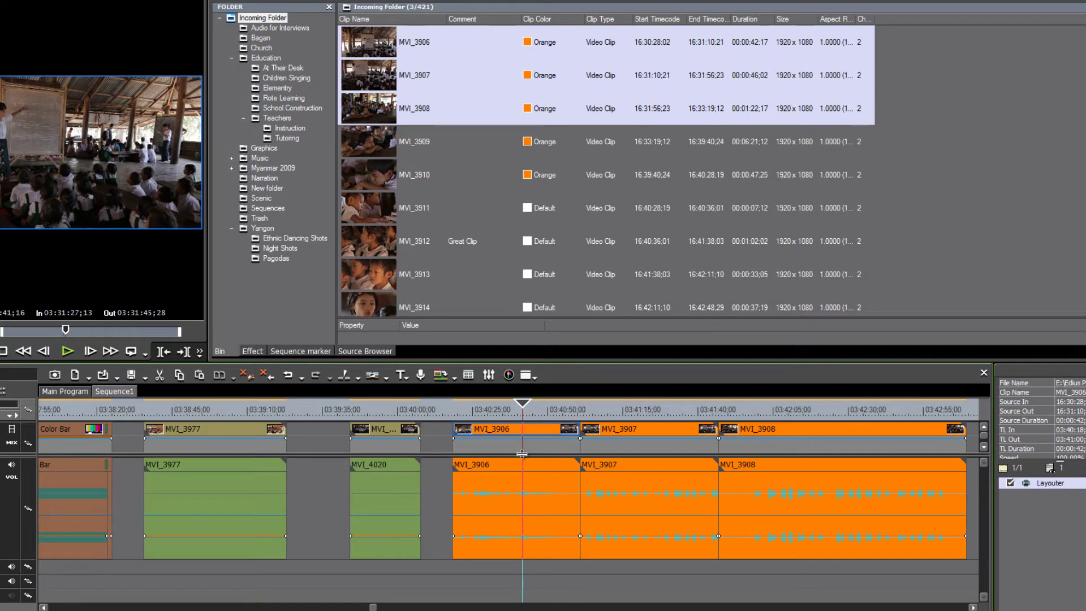
- Sort the bin's clips by Clip Type in ascending order and widen the End Timecode column
click(603, 17)
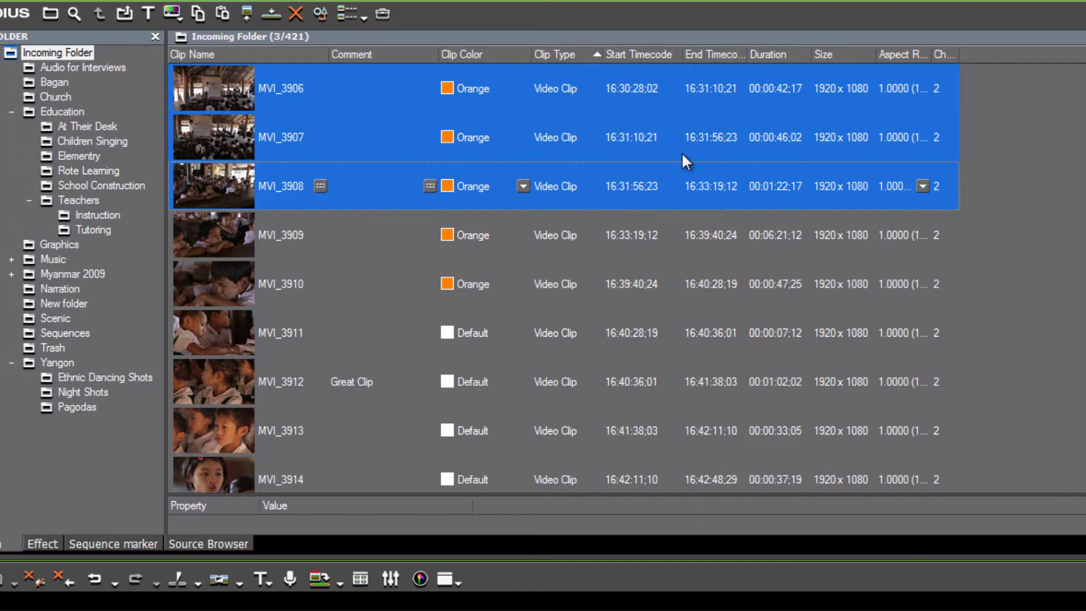
click(554, 55)
drag(747, 55, 784, 54)
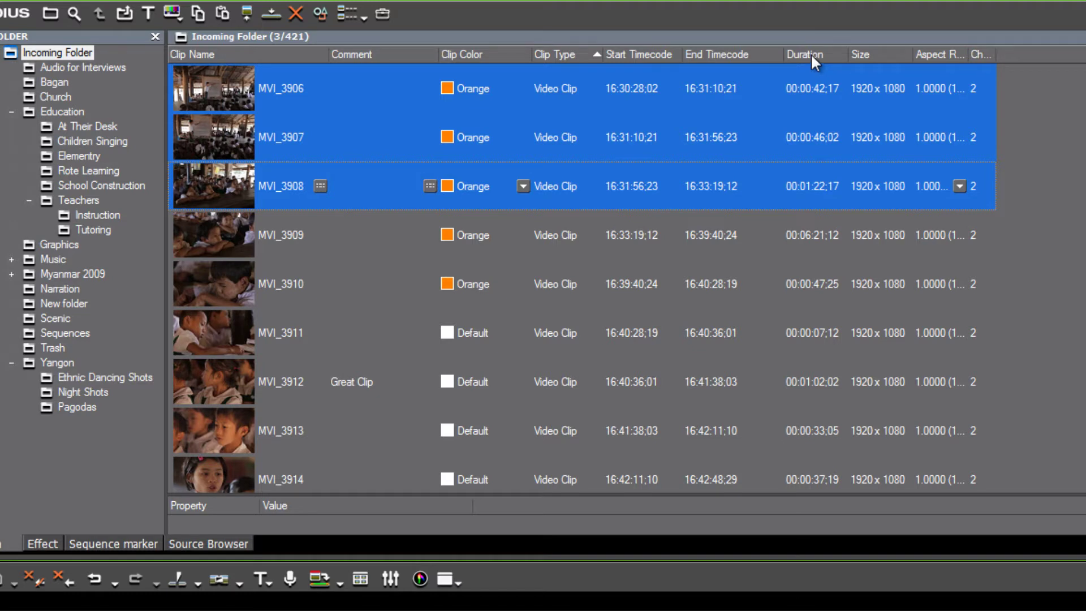
- Move the Duration column directly after Comment and sort the clips by duration, shortest first
drag(810, 53, 550, 53)
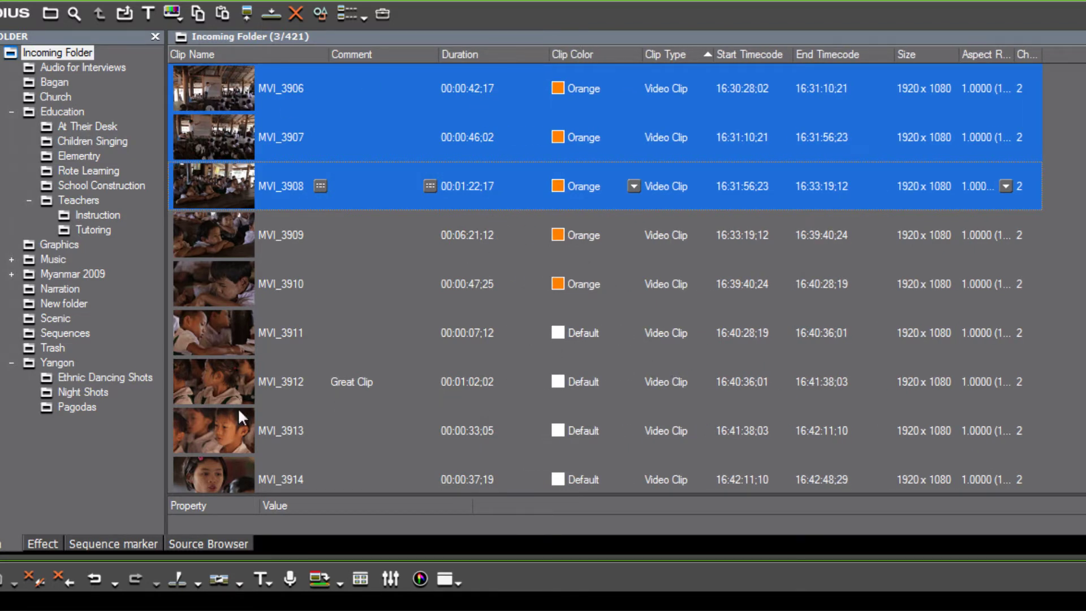
scroll(237, 407, up, 1)
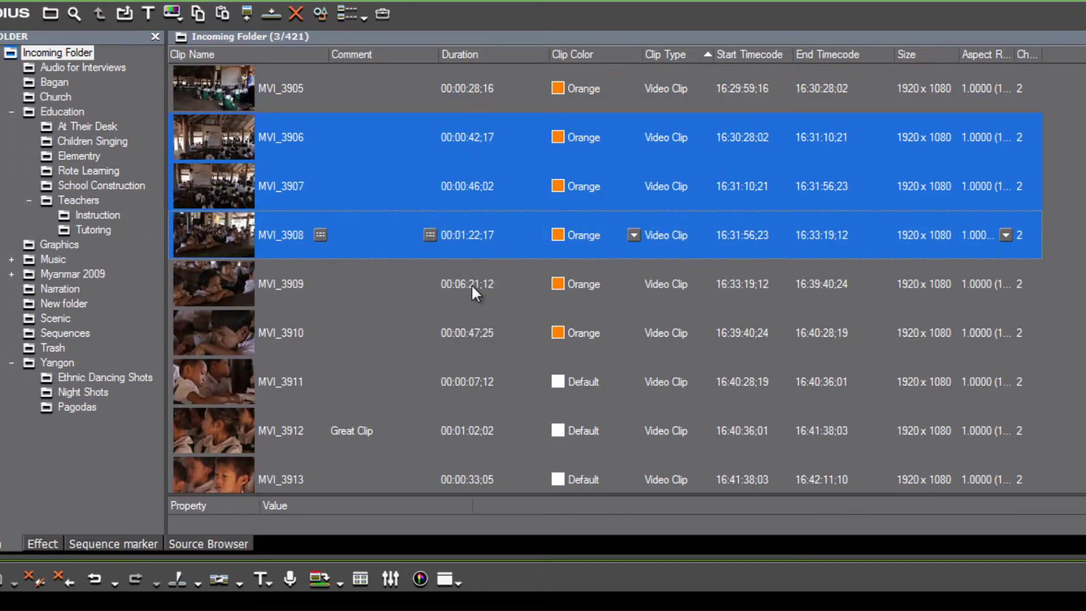
click(468, 52)
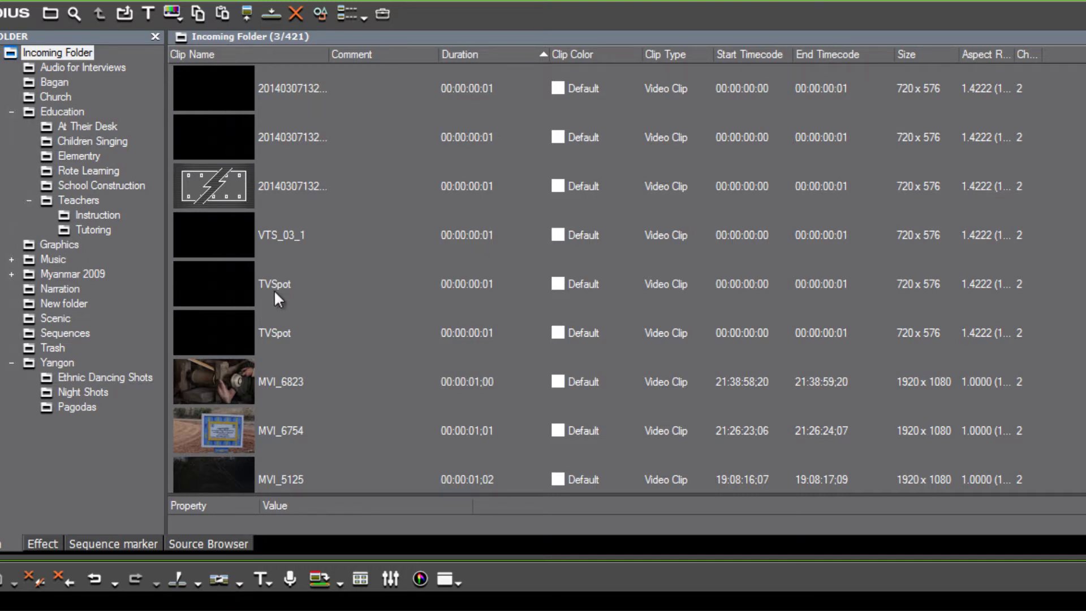
- Delete the six clips with a duration of 00:00:00:01 from the Incoming Folder bin
click(230, 333)
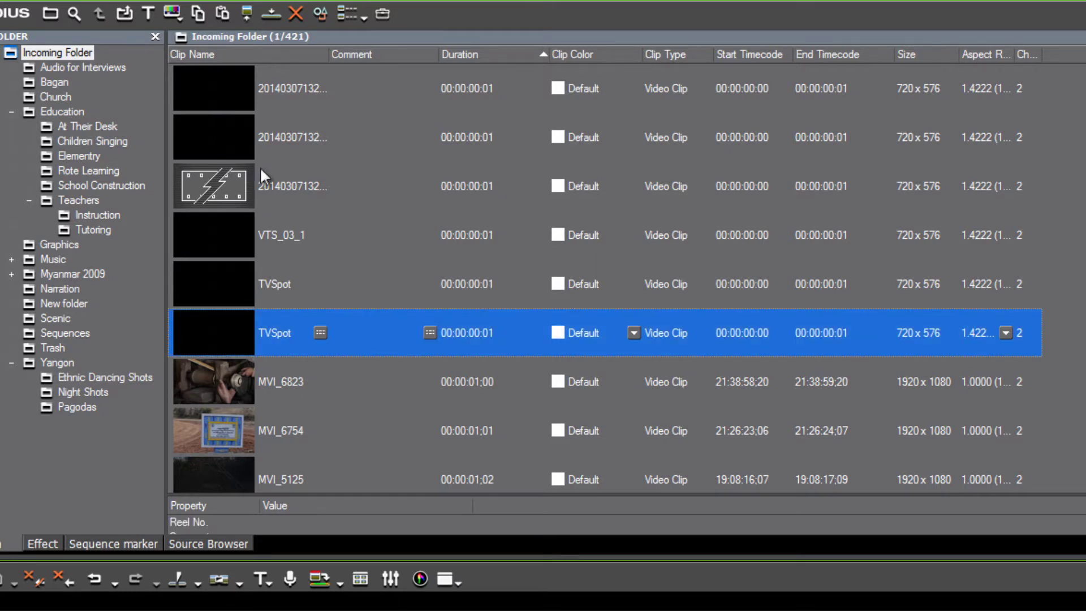
shift+click(219, 89)
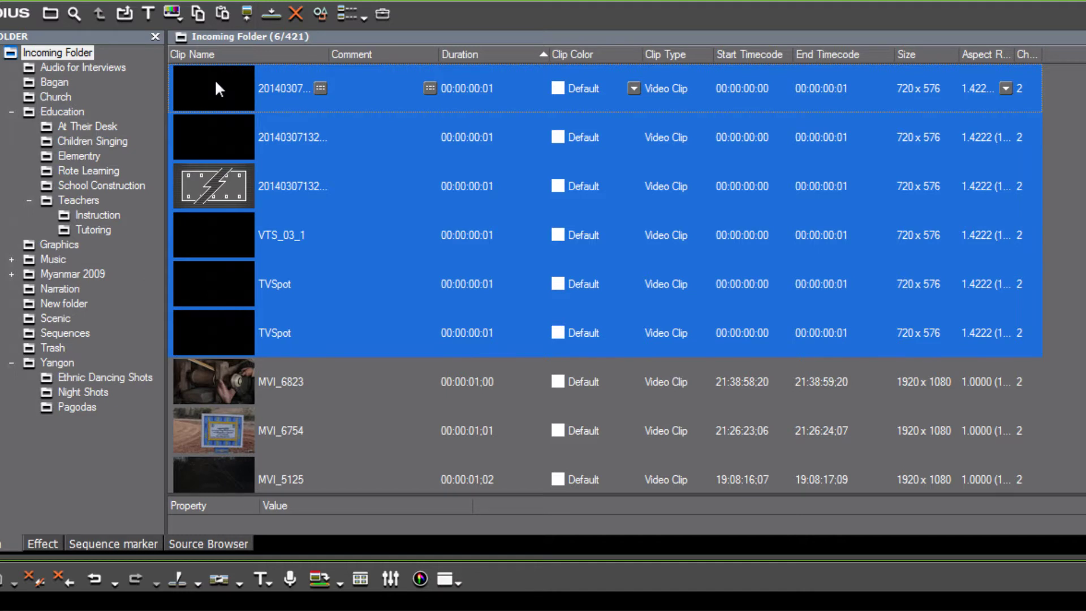
key(Delete)
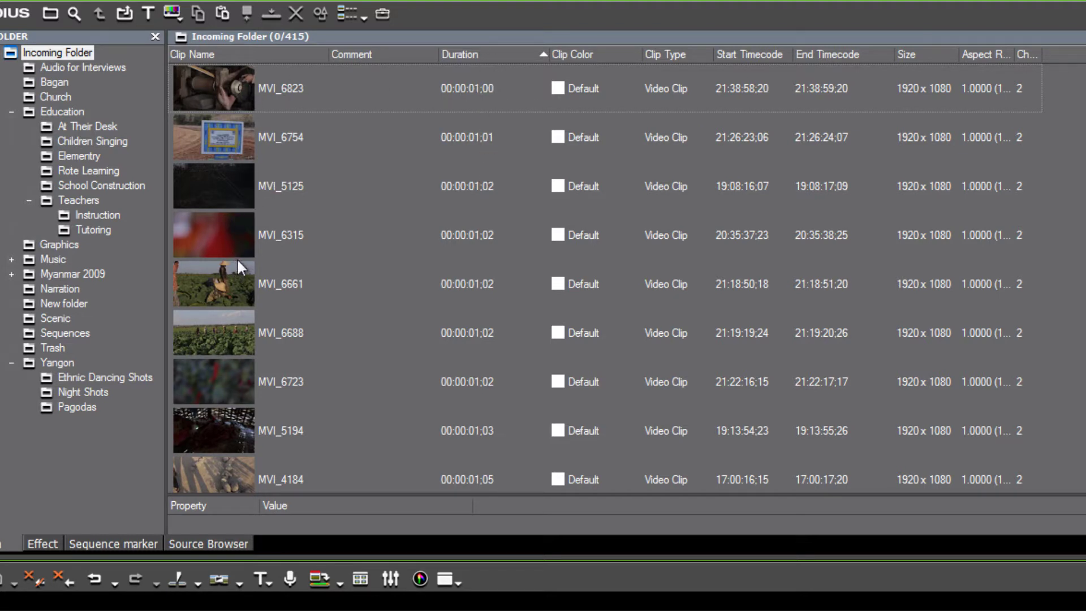
- Move the 27 shortest clips, from MVI_6823 through MVI_4821, out of the Incoming Folder bin into the Trash folder
scroll(240, 365, down, 1)
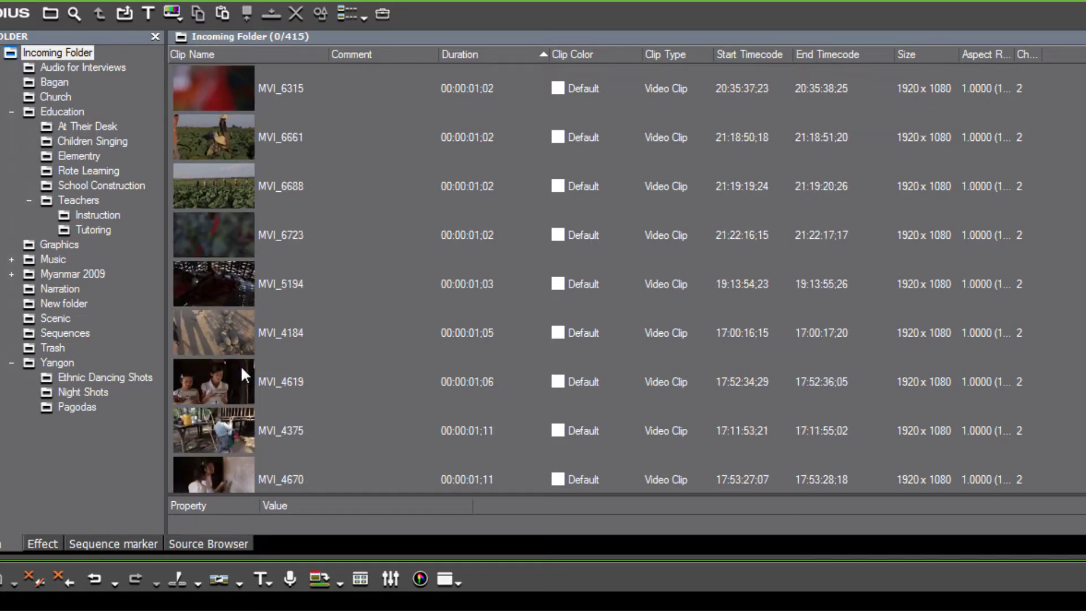
scroll(237, 366, down, 2)
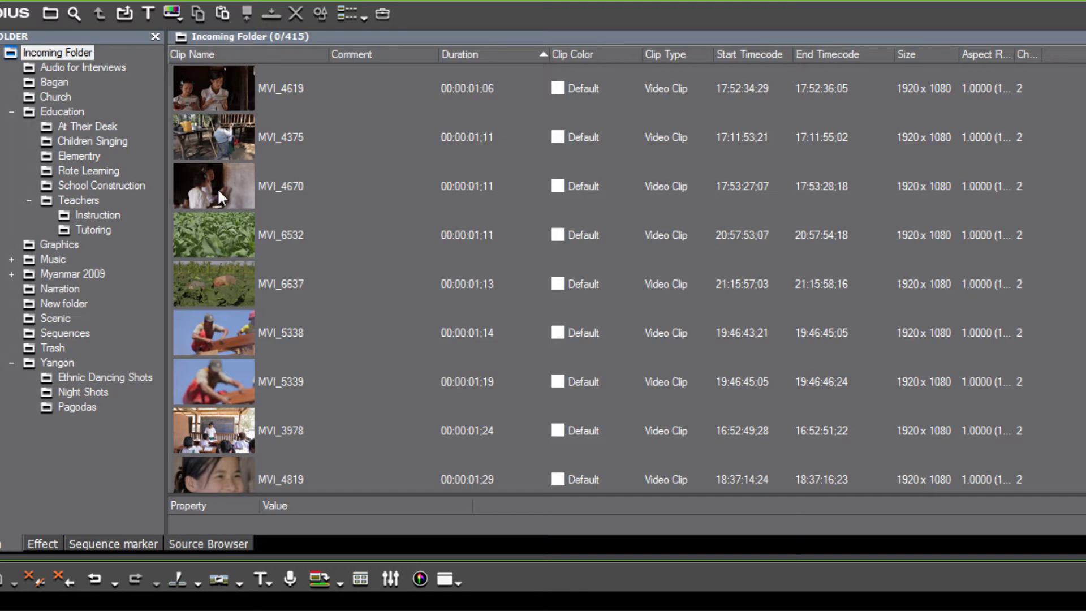
scroll(219, 196, down, 1)
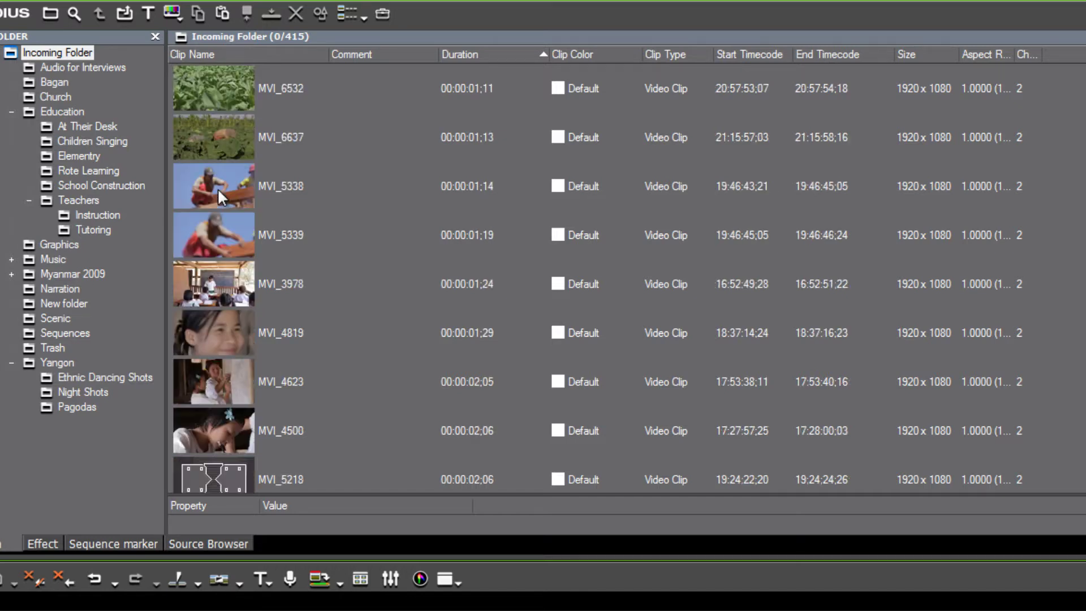
click(215, 229)
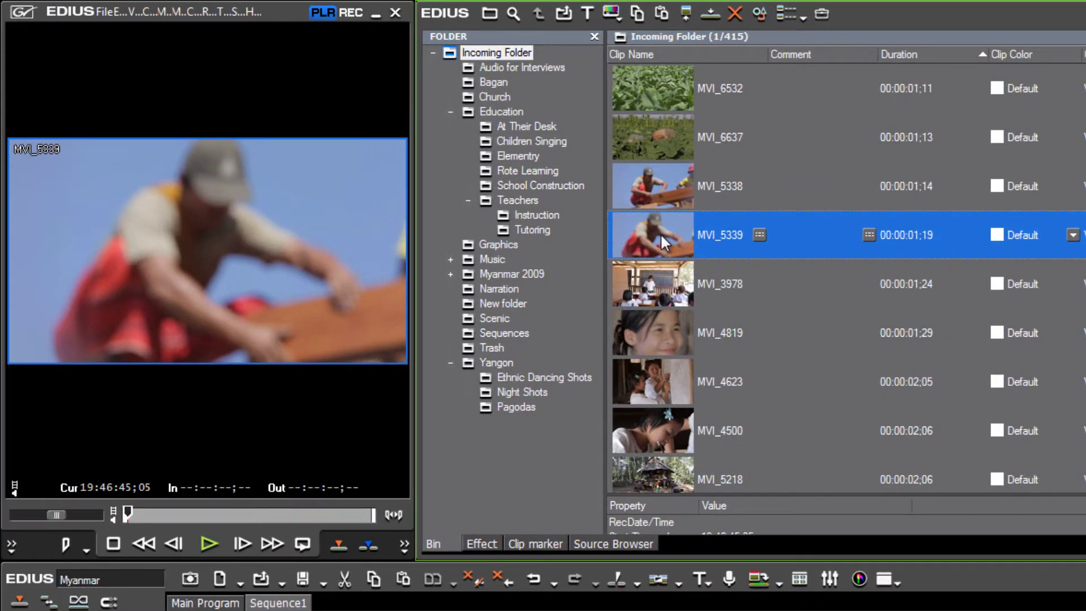
scroll(660, 233, down, 3)
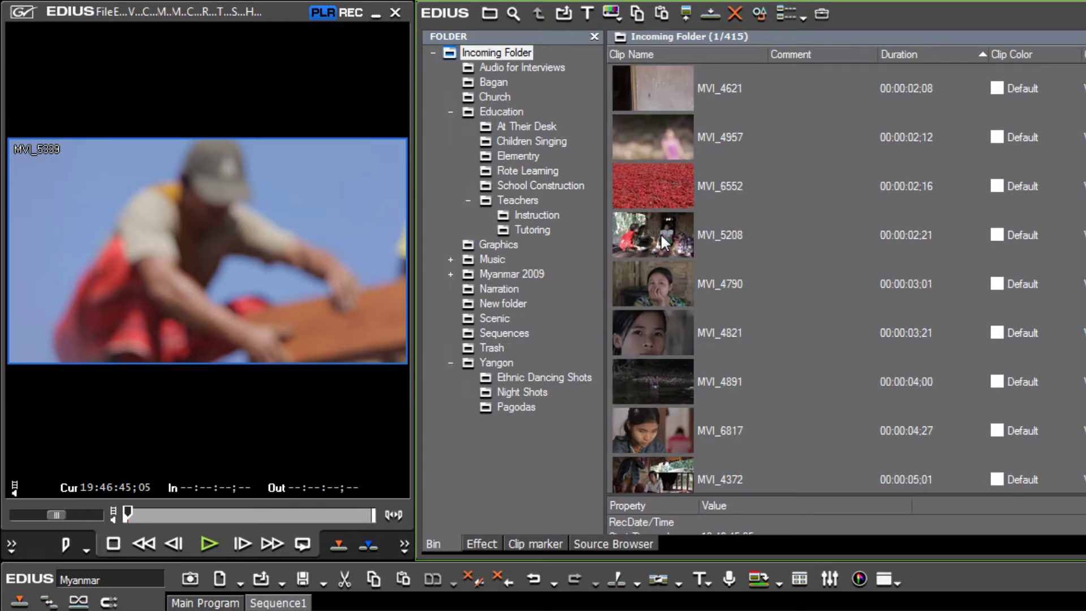
click(650, 338)
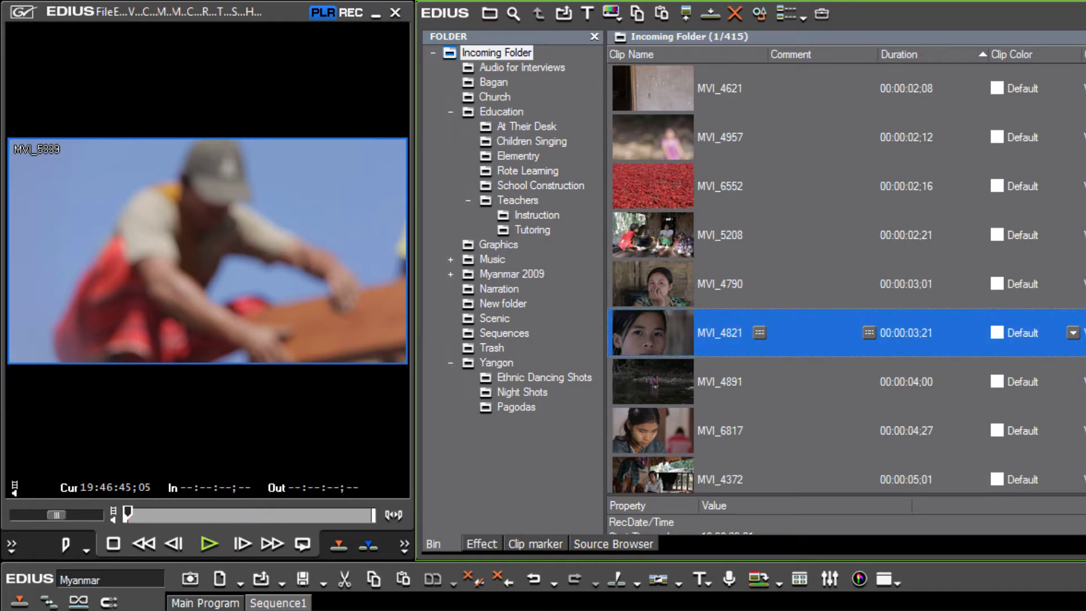
scroll(656, 278, up, 3)
shift+click(656, 78)
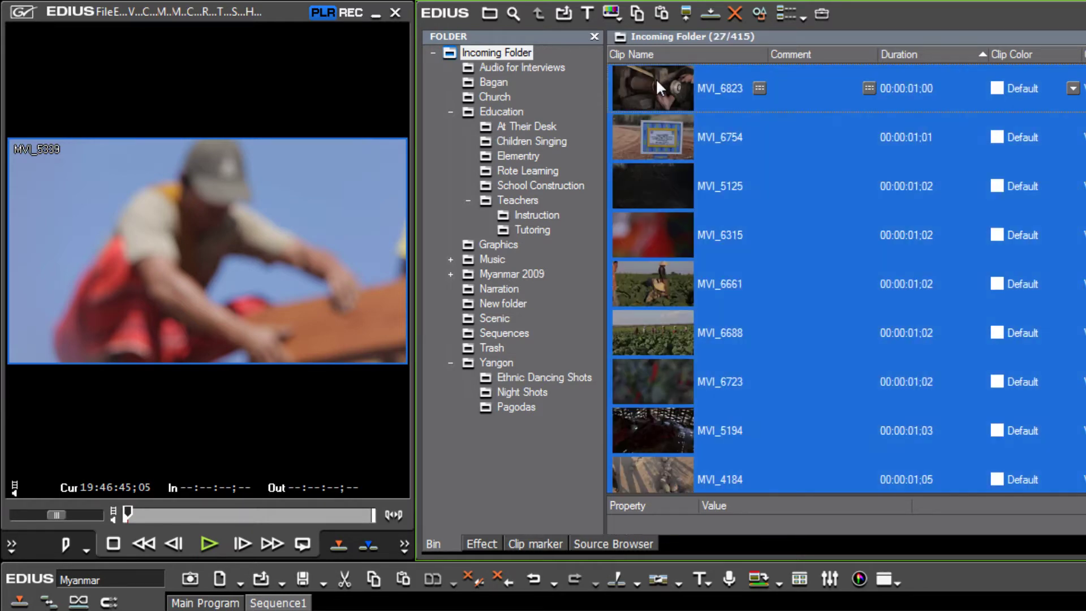
drag(656, 78, 530, 341)
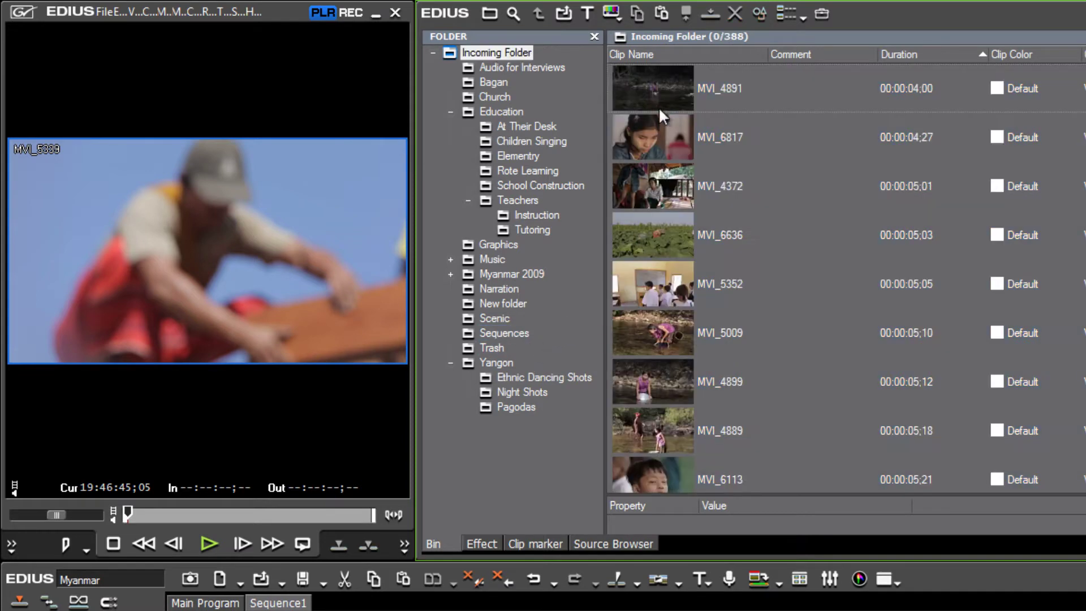
- Sort the clips by duration, longest first, and show the Timeline Reference Count column, placing it directly after Duration
click(919, 54)
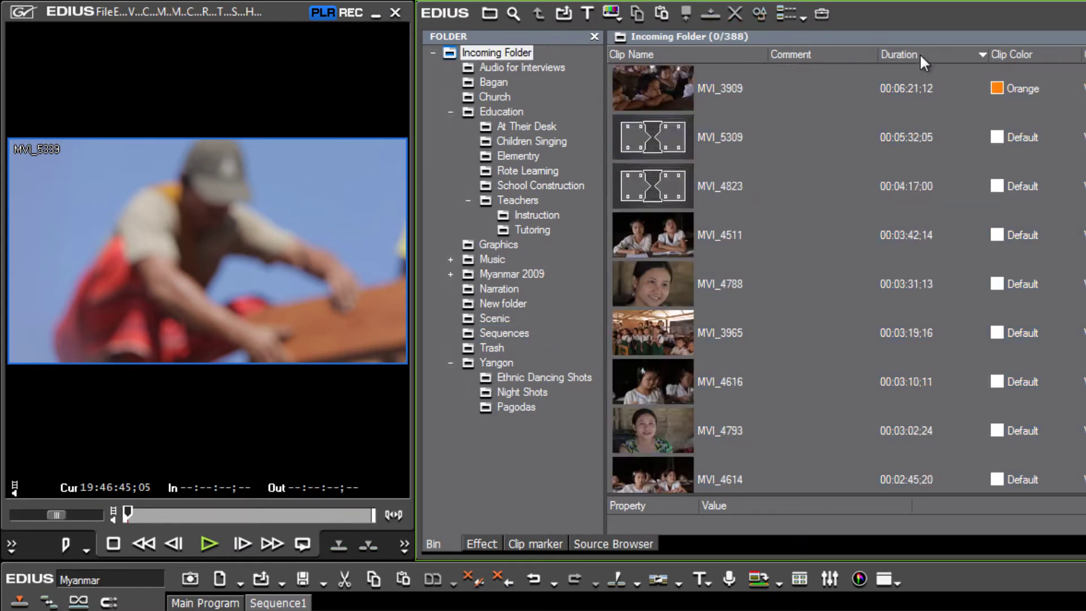
click(653, 80)
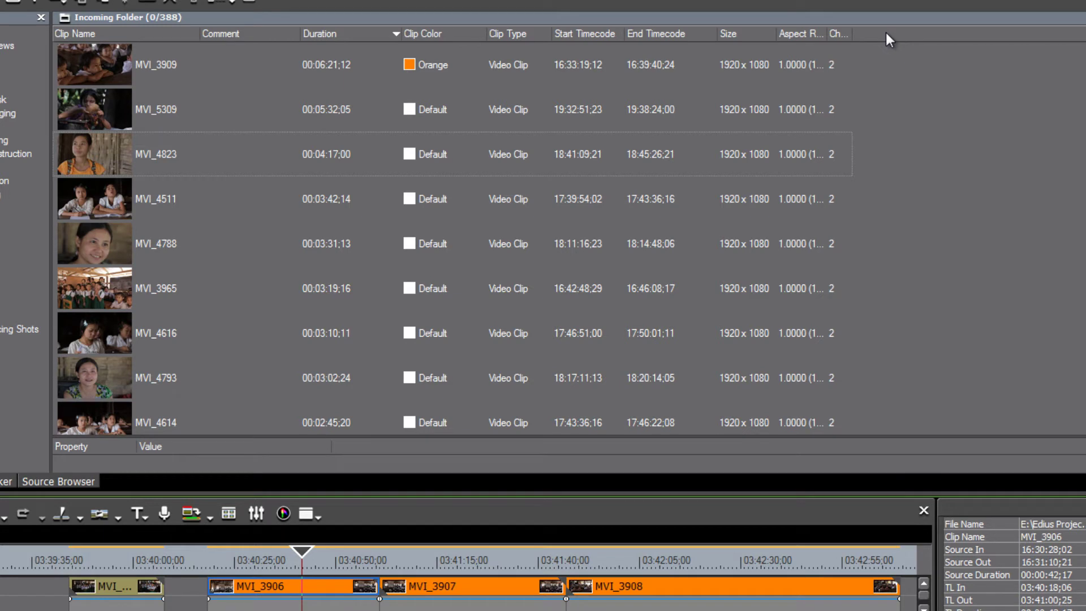
right_click(886, 33)
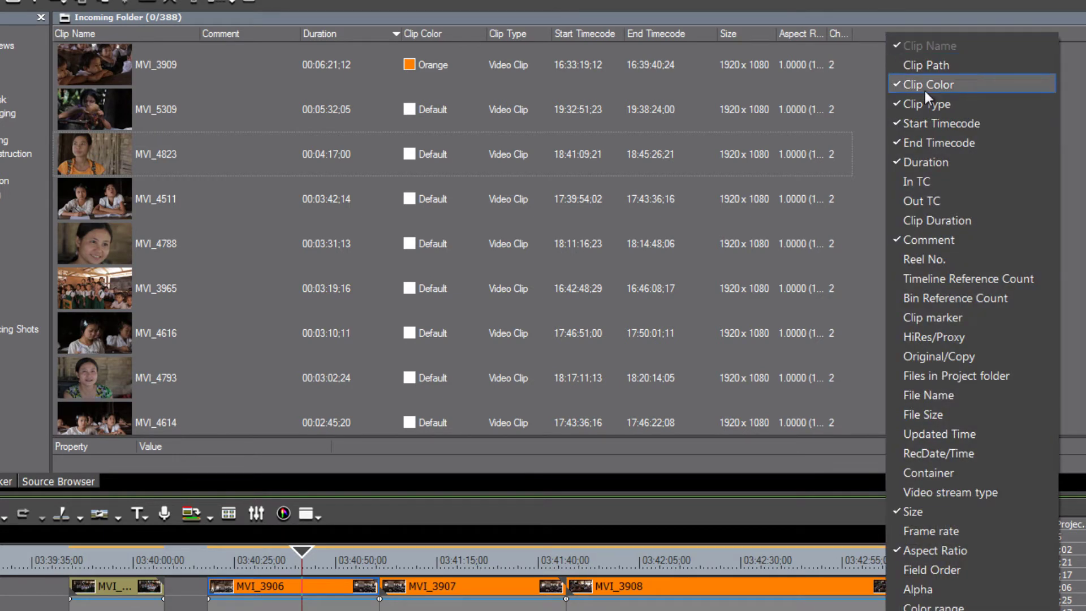
click(937, 278)
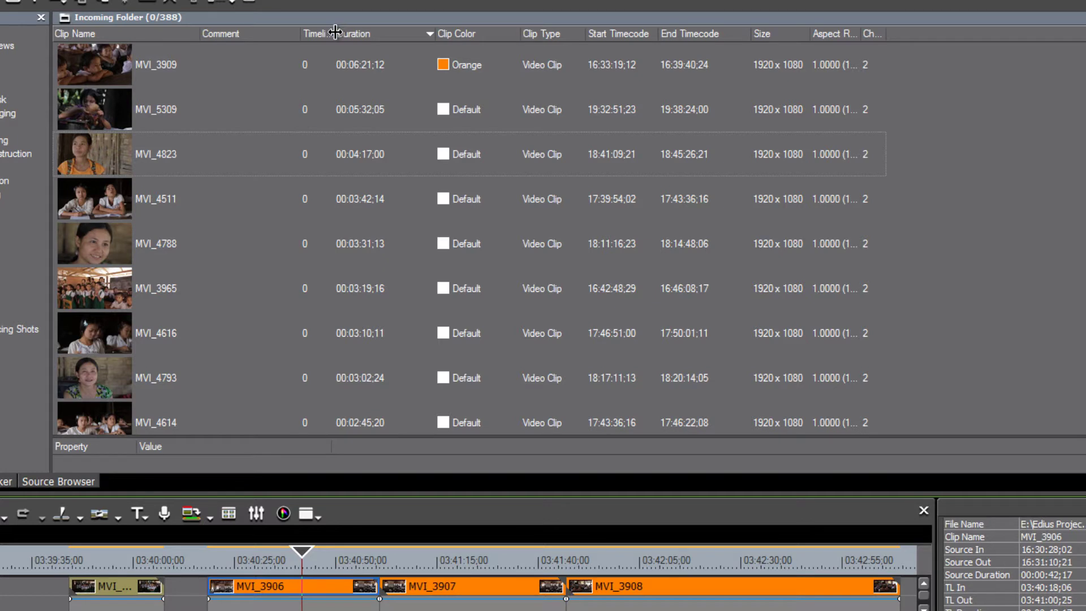
drag(334, 32, 436, 37)
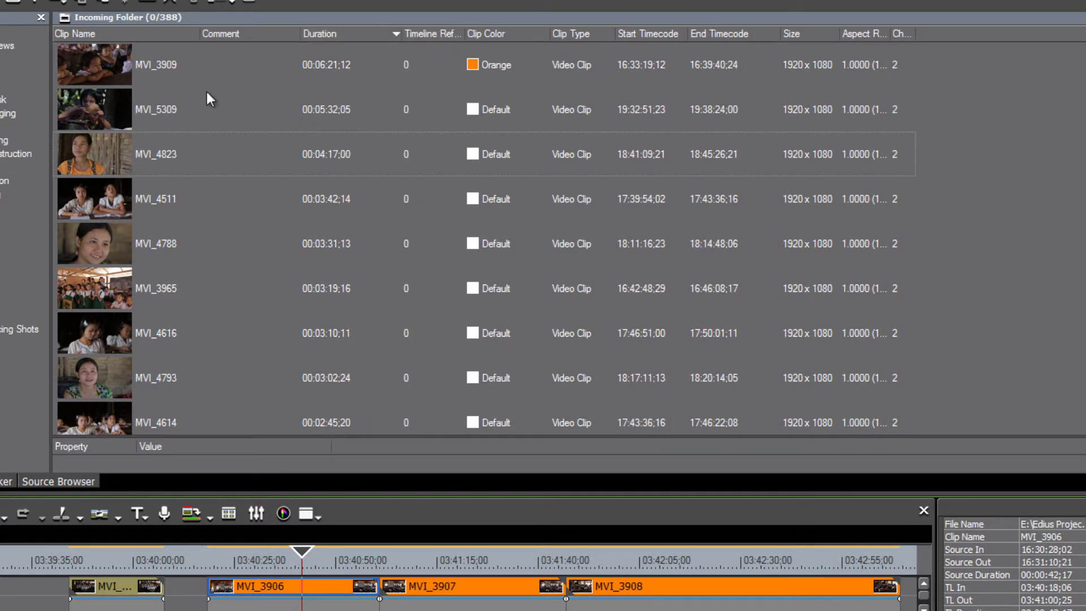
- Place clip MVI_4823 on the timeline and sort the bin by Timeline Reference Count, highest first
click(90, 147)
drag(90, 147, 209, 593)
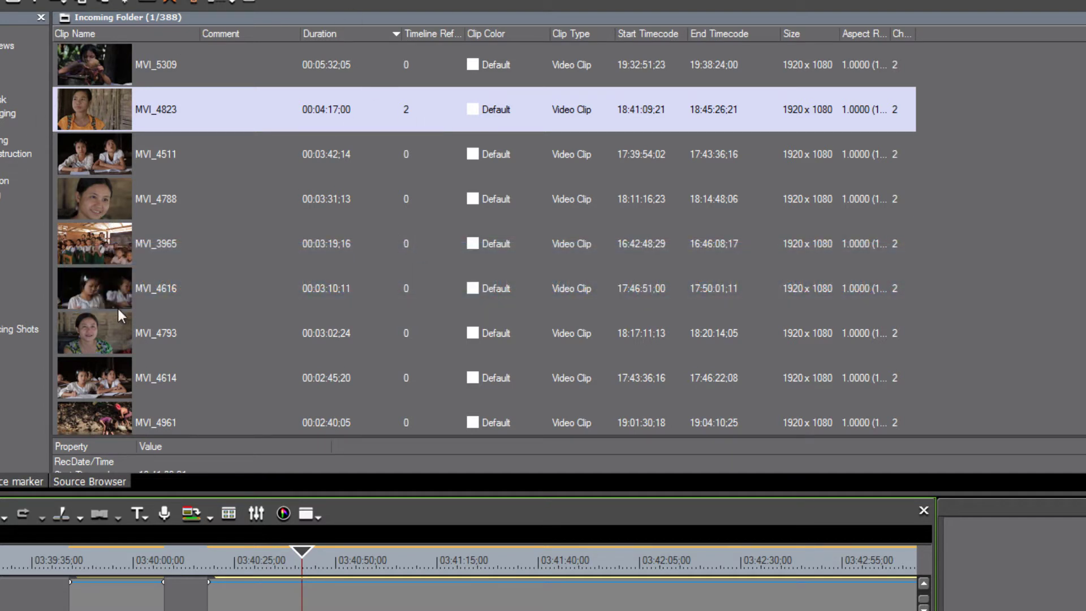
click(438, 33)
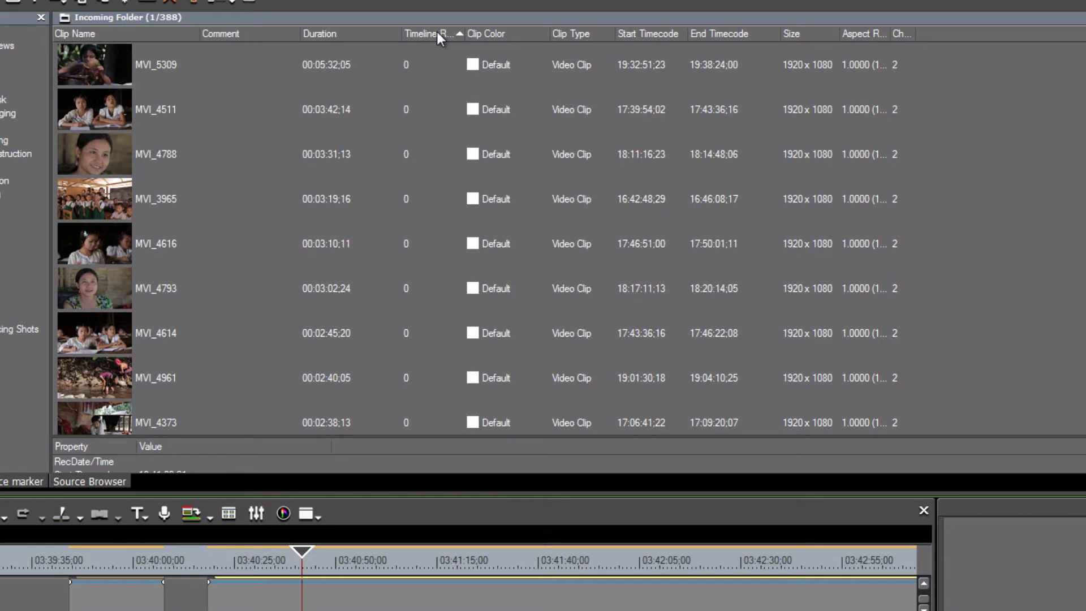
click(436, 32)
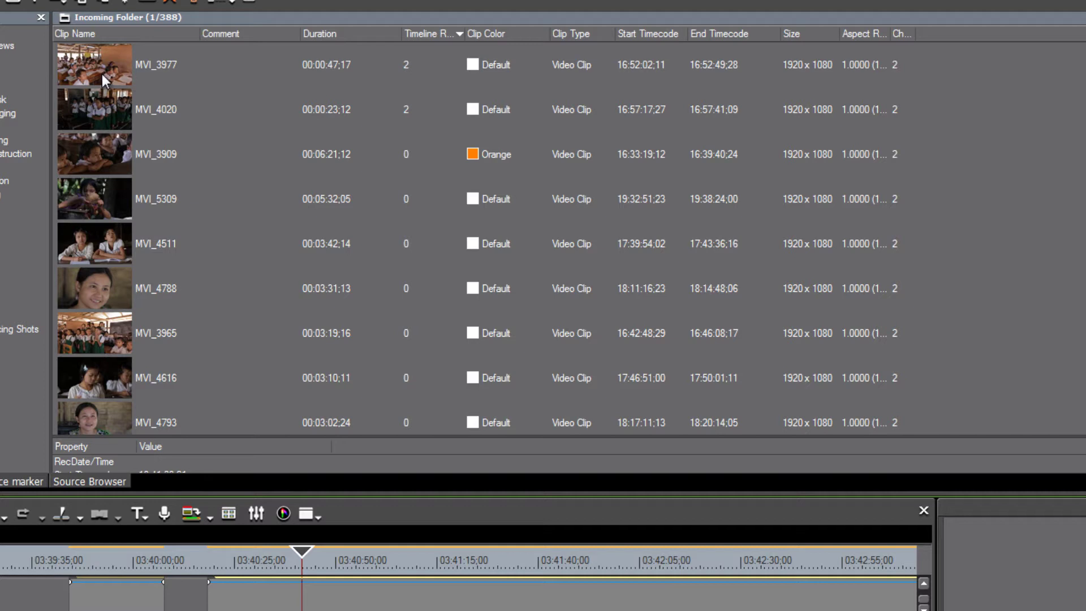
- Select the 203 clips from MVI_4823 through MVI_6603 in the bin and add them all to the Sequence1 timeline
scroll(102, 73, down, 15)
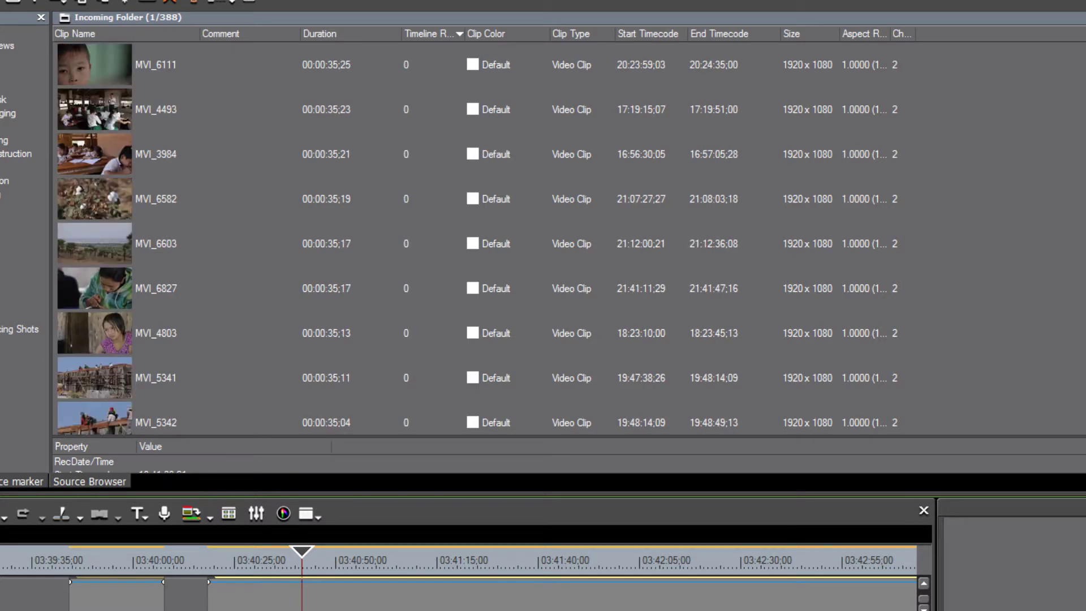
shift+click(90, 244)
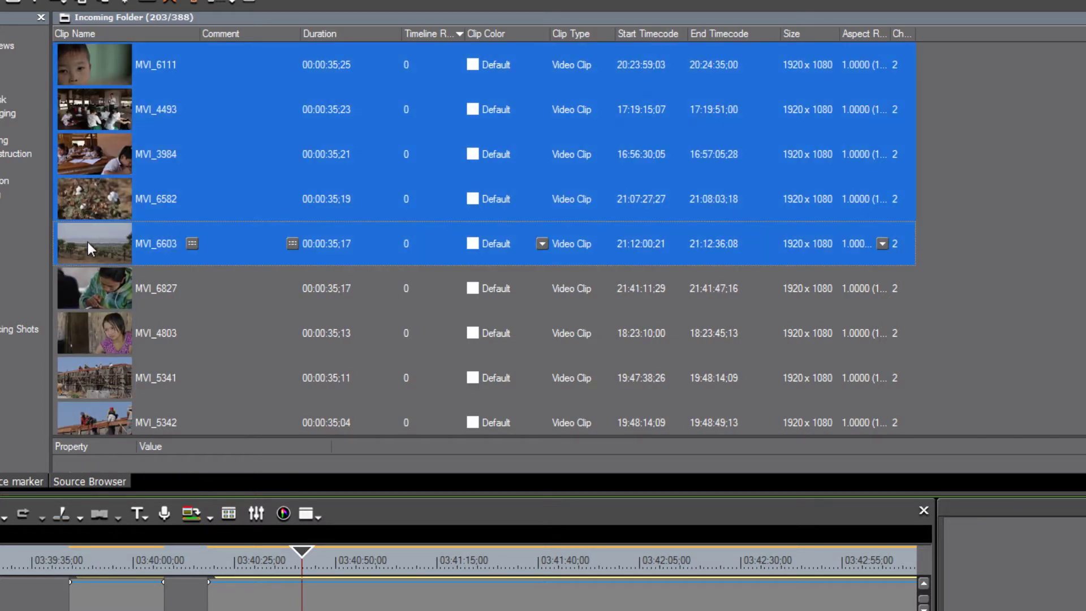
scroll(97, 259, down, 1)
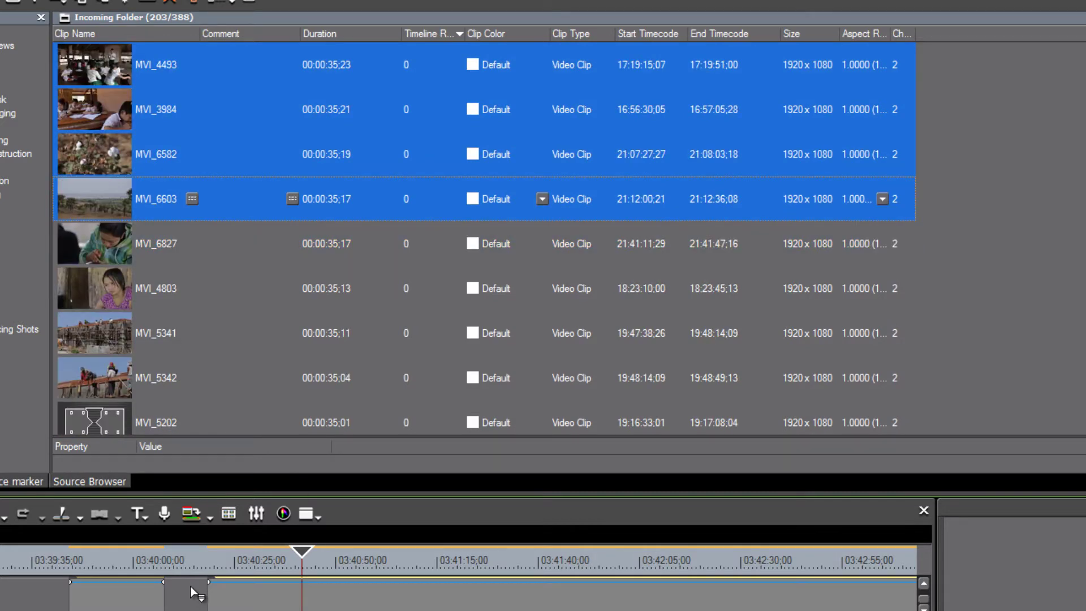
drag(191, 586, 191, 587)
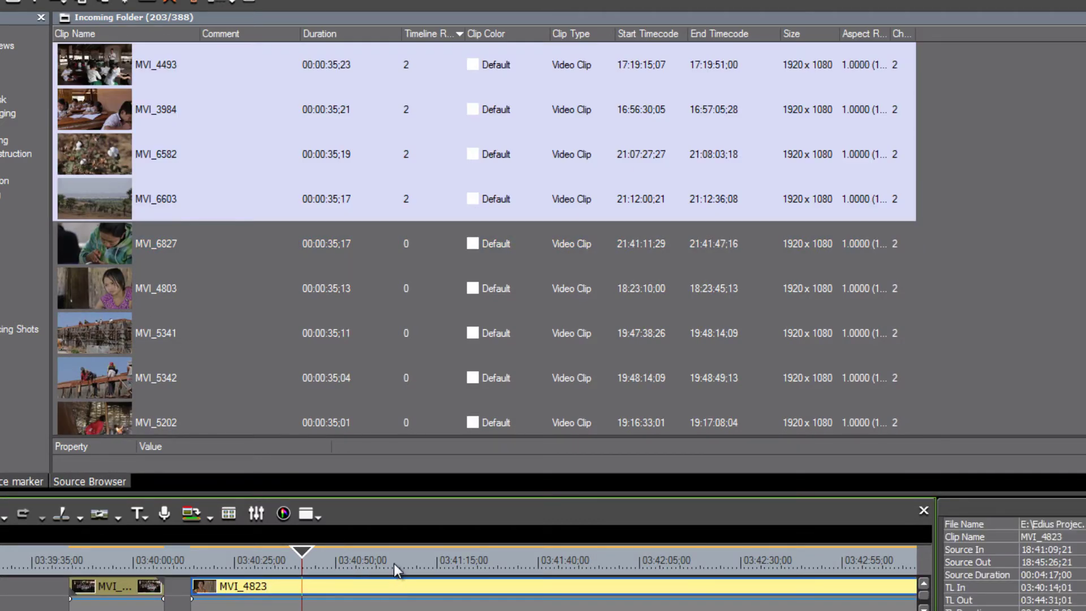
scroll(391, 559, down, 8)
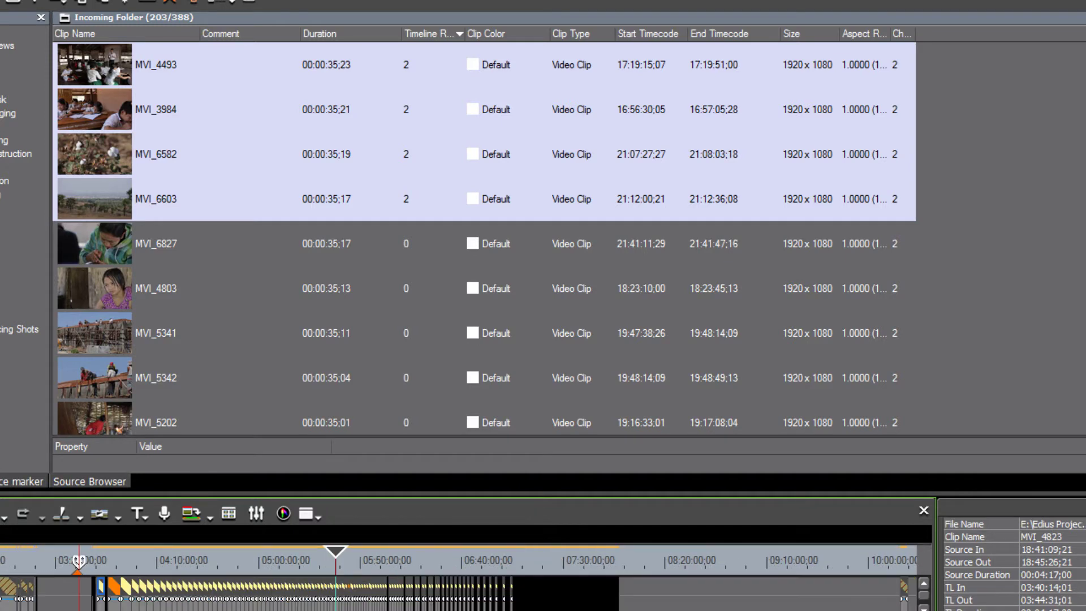
- Refresh the bin's Timeline Reference Count sort, highest first, and check the list down to where the unused clips begin
drag(1083, 234, 1080, 17)
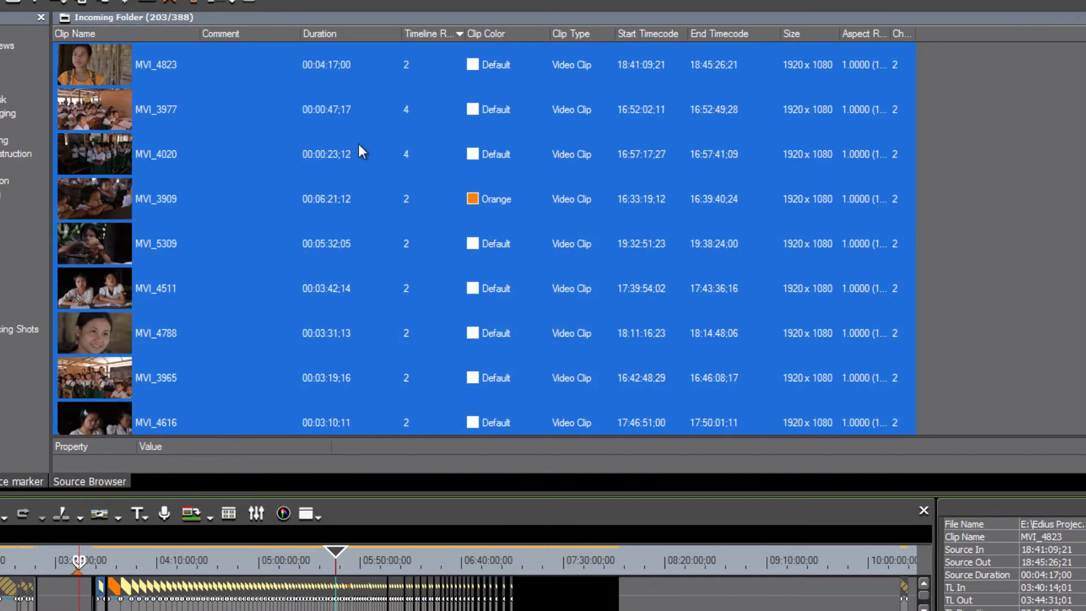
click(422, 31)
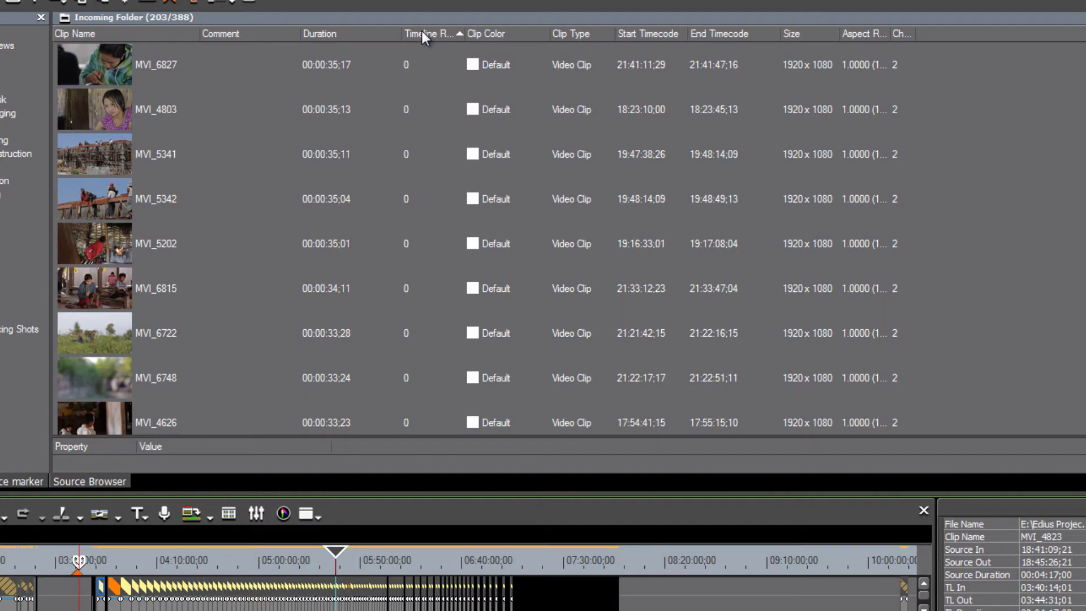
click(421, 31)
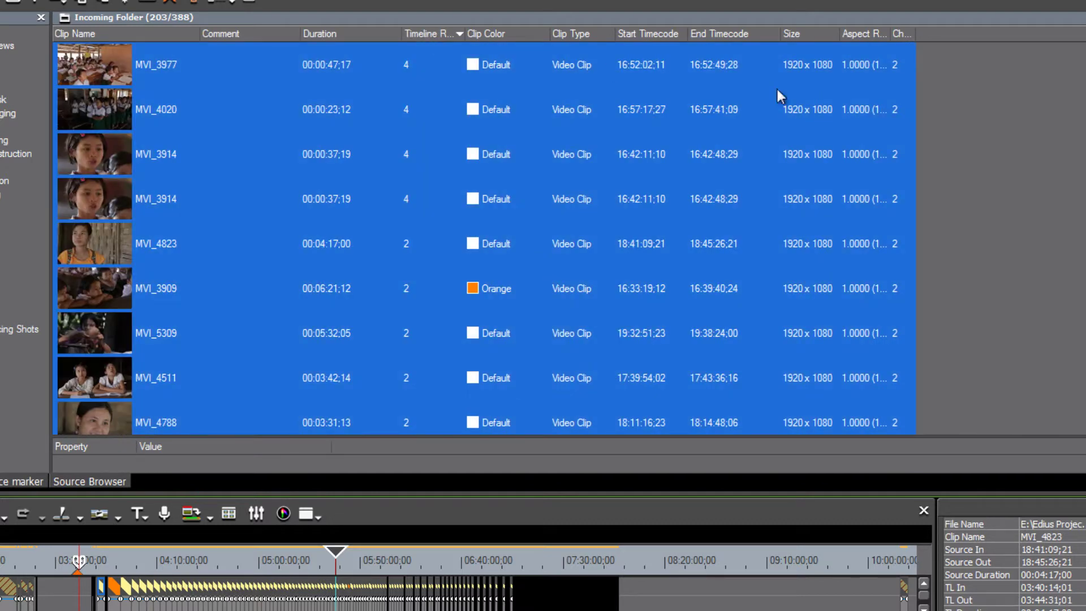
scroll(1083, 145, down, 15)
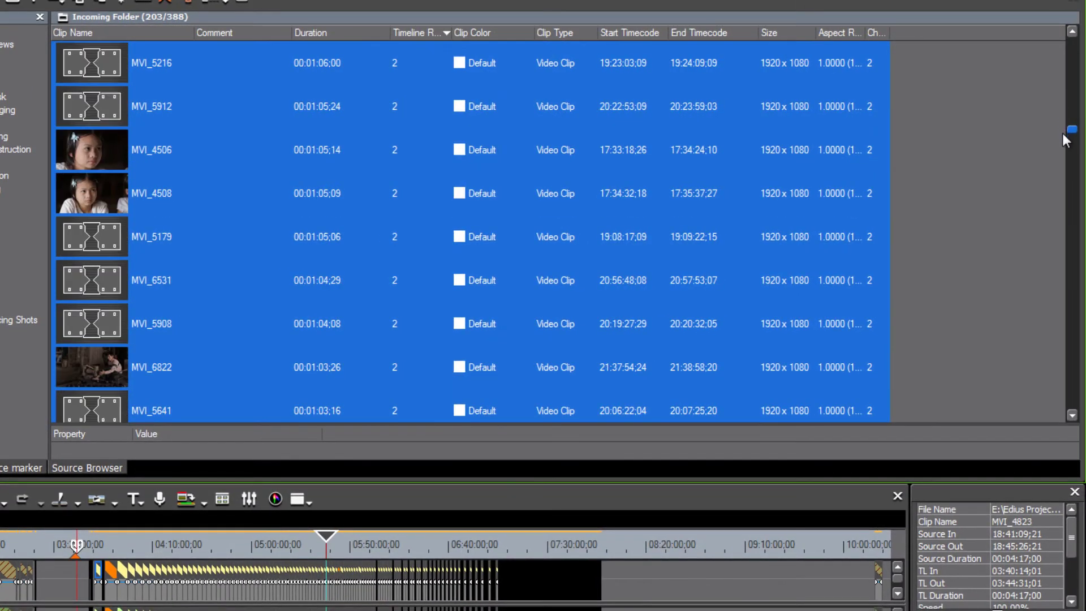
drag(1063, 136, 1073, 237)
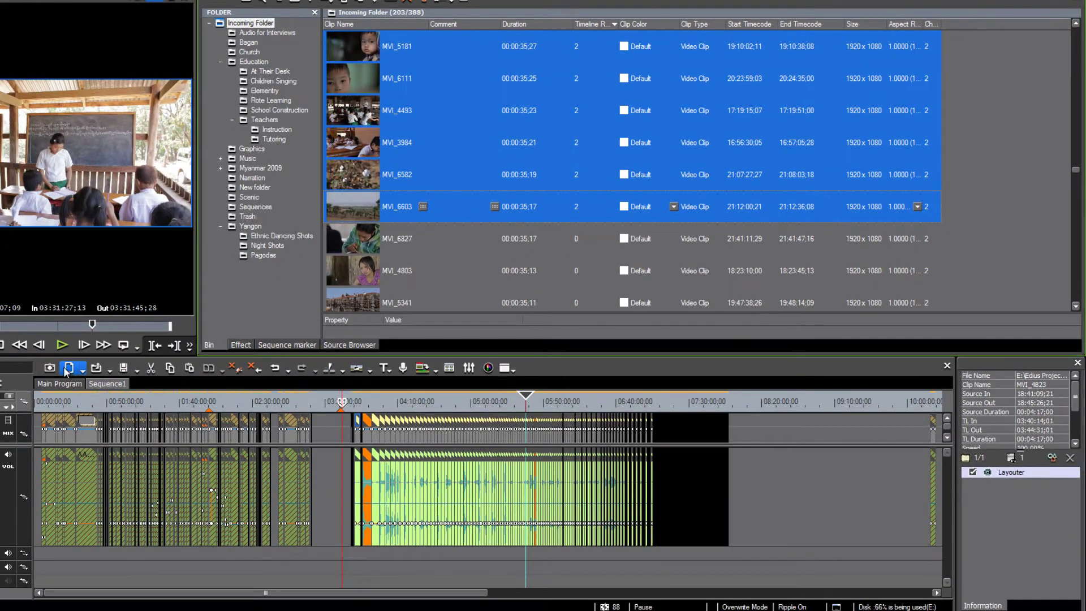
- Create a new sequence and move its timeline cursor to about 11 seconds
click(69, 367)
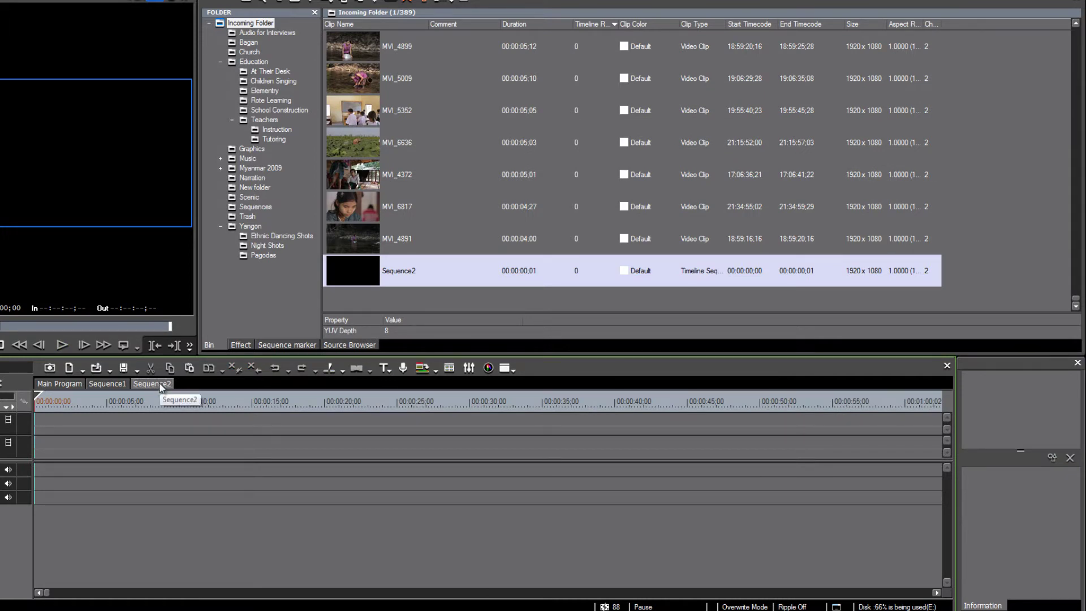
click(194, 400)
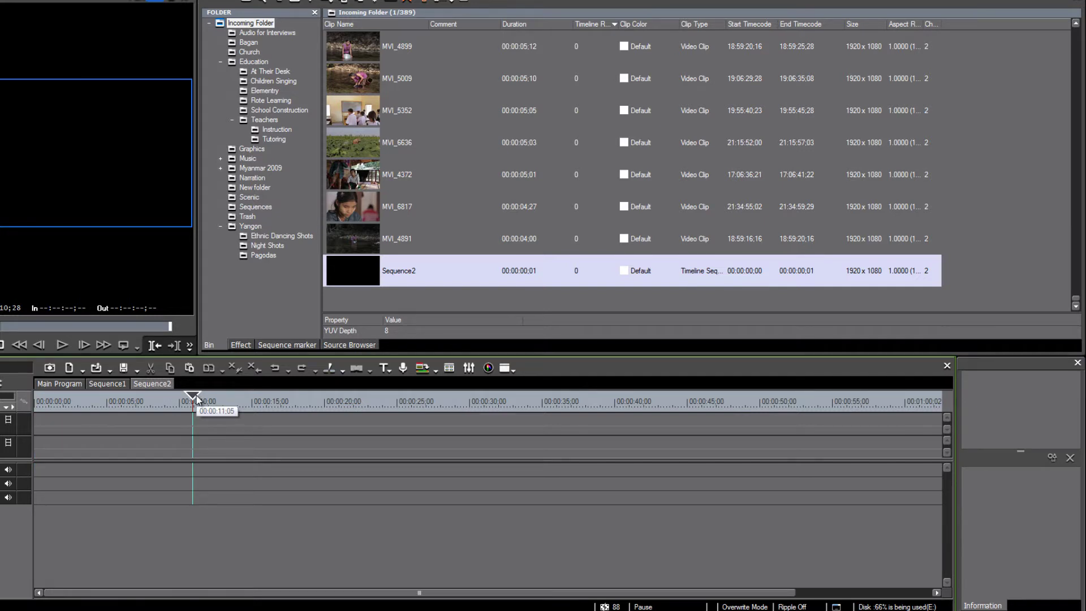
- Widen the Timeline Reference Count column to fit its full heading and show the Container column in the bin
drag(1075, 300, 1070, 15)
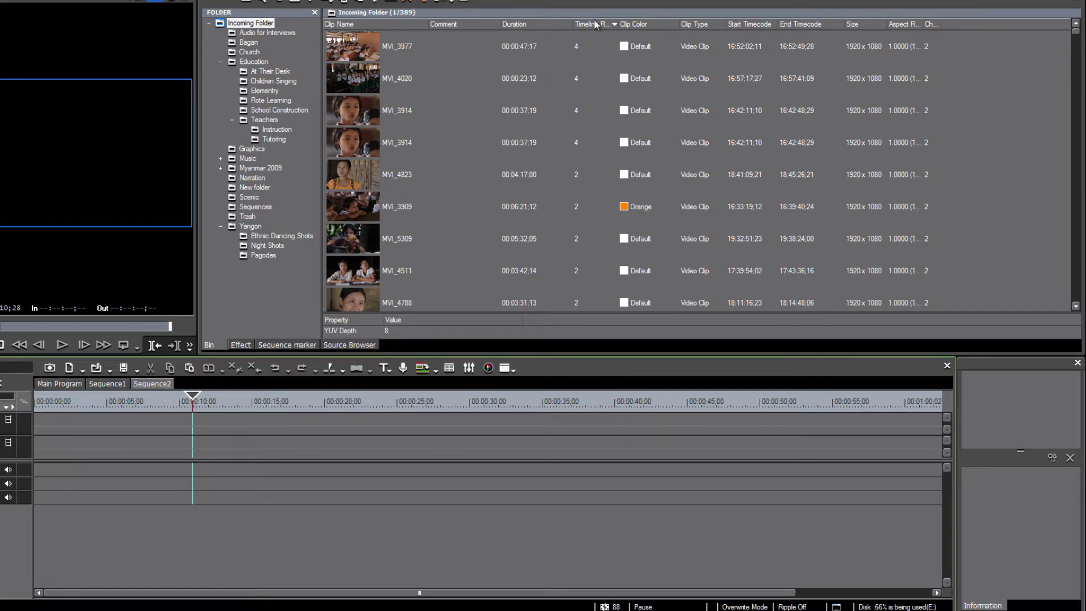
drag(619, 24, 671, 24)
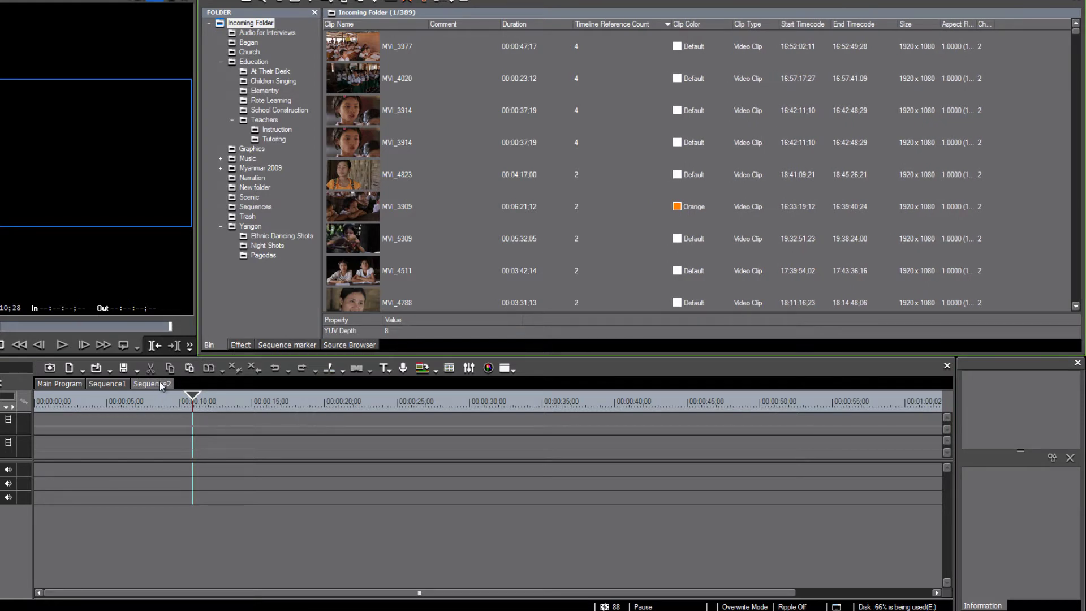
right_click(1020, 24)
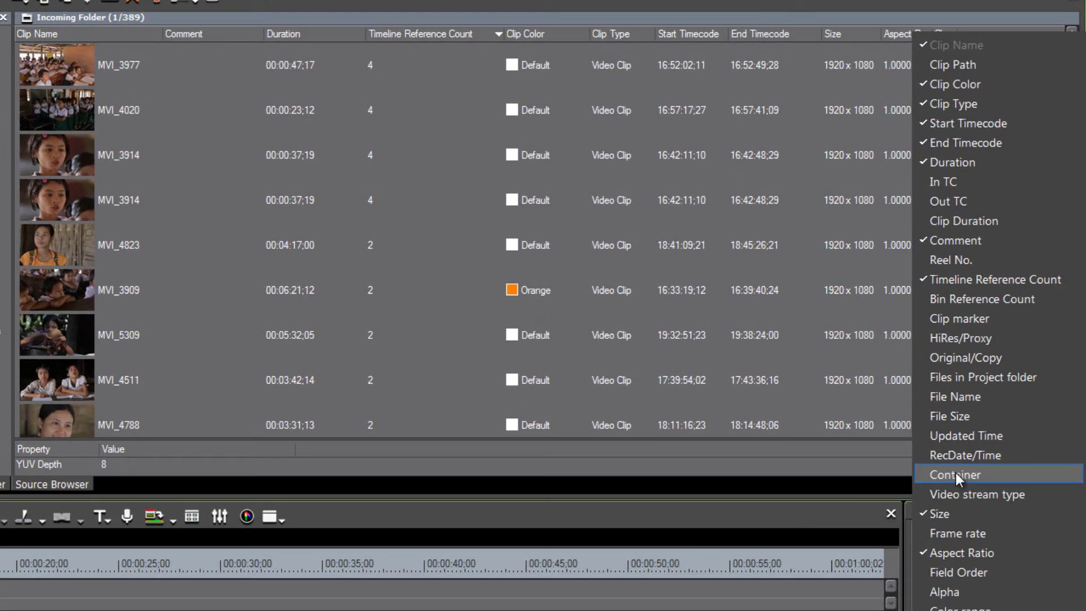
click(955, 474)
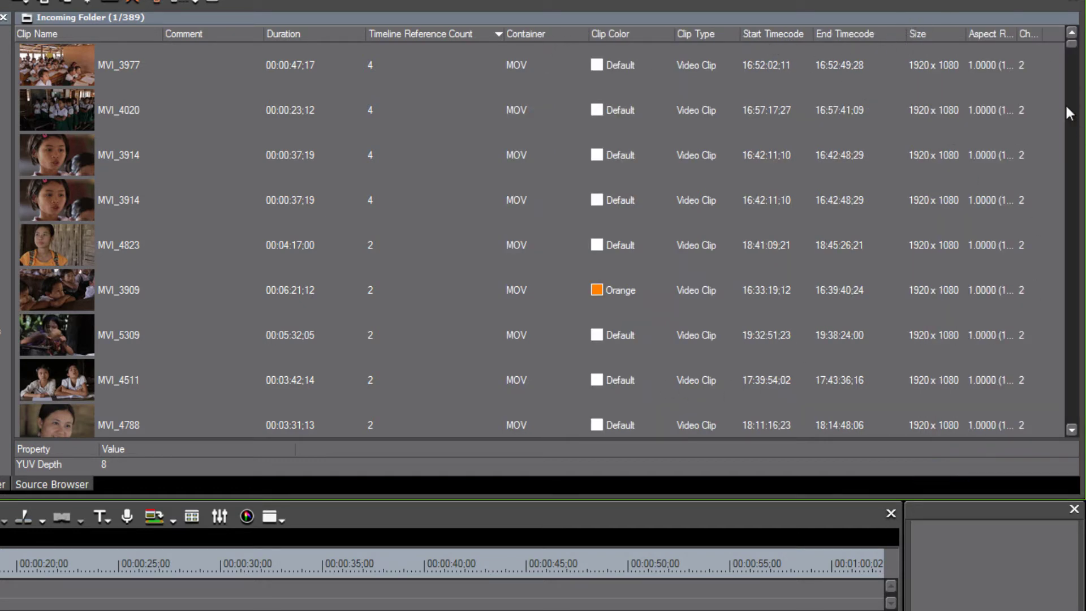
drag(1068, 101, 1063, 9)
right_click(562, 33)
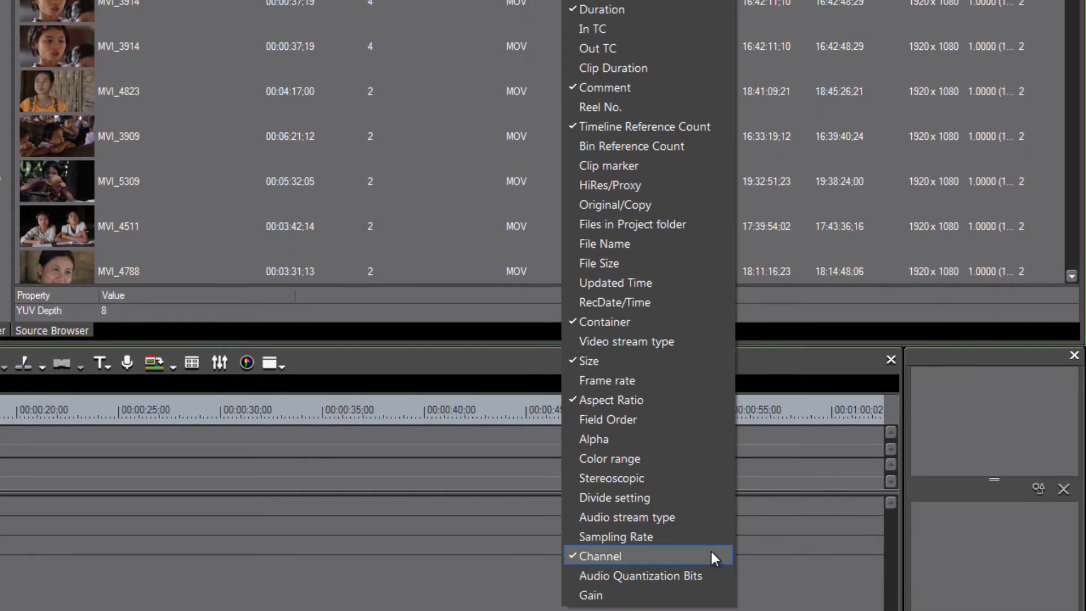
click(448, 113)
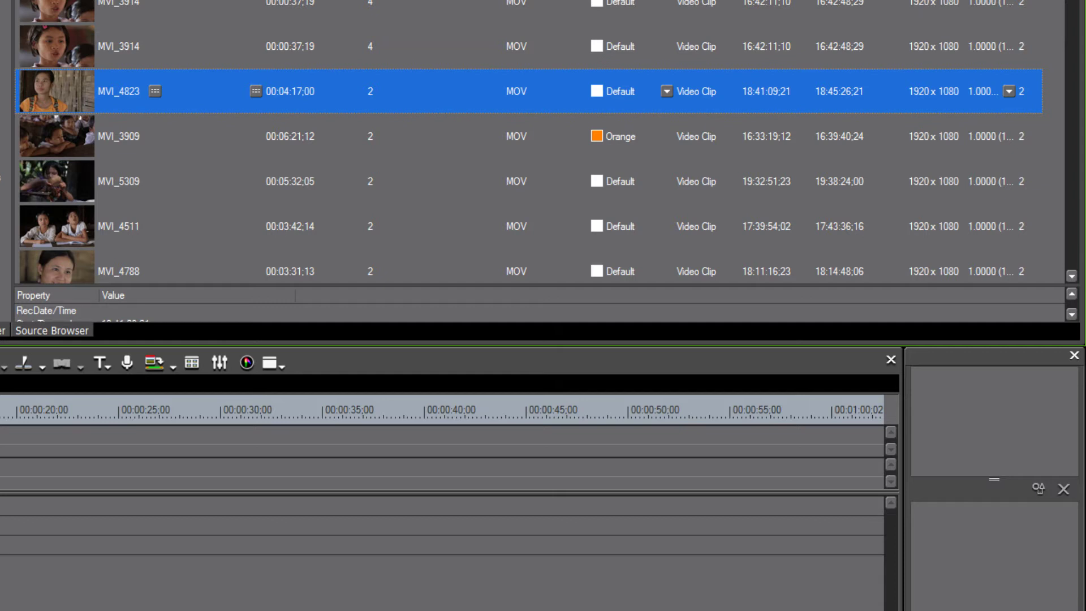
right_click(481, 1)
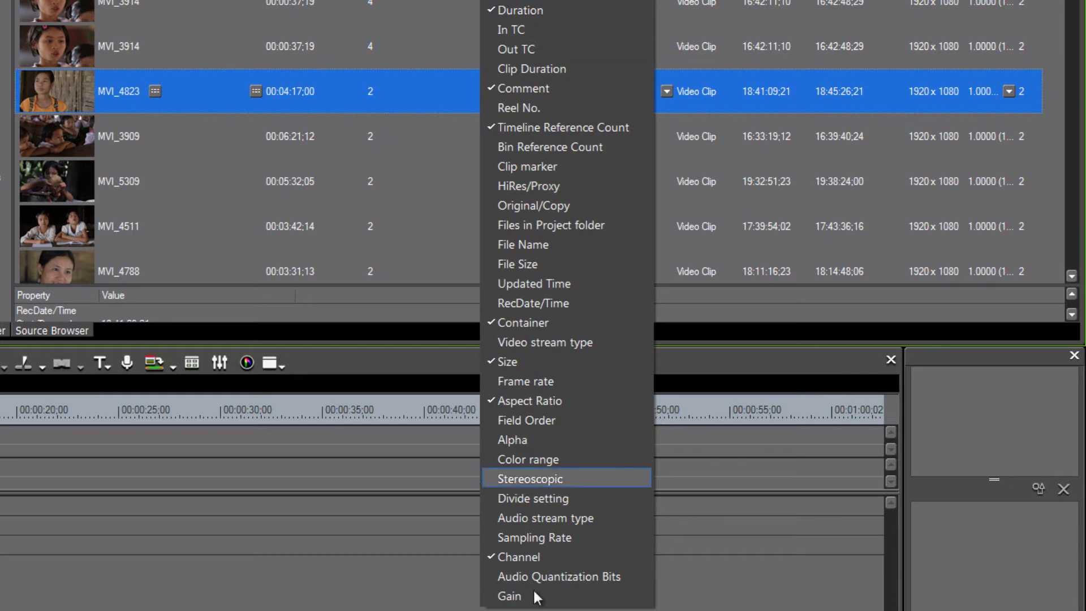
click(430, 253)
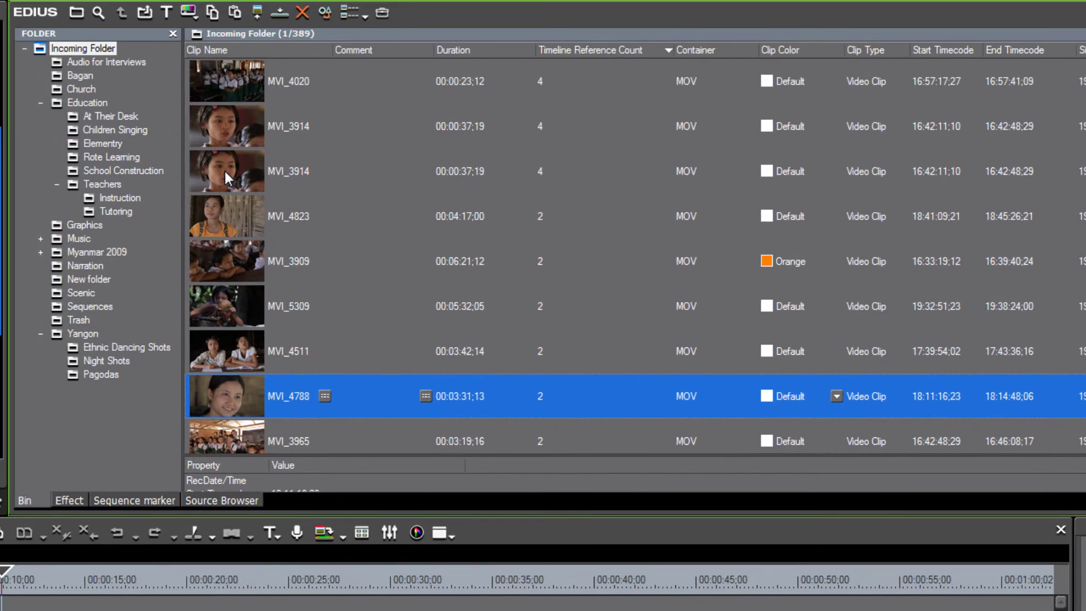
- Start a file conversion of the second MVI_3914 clip in the bin, using the Grass Valley HQ Online Quality (*.avi) format
right_click(225, 170)
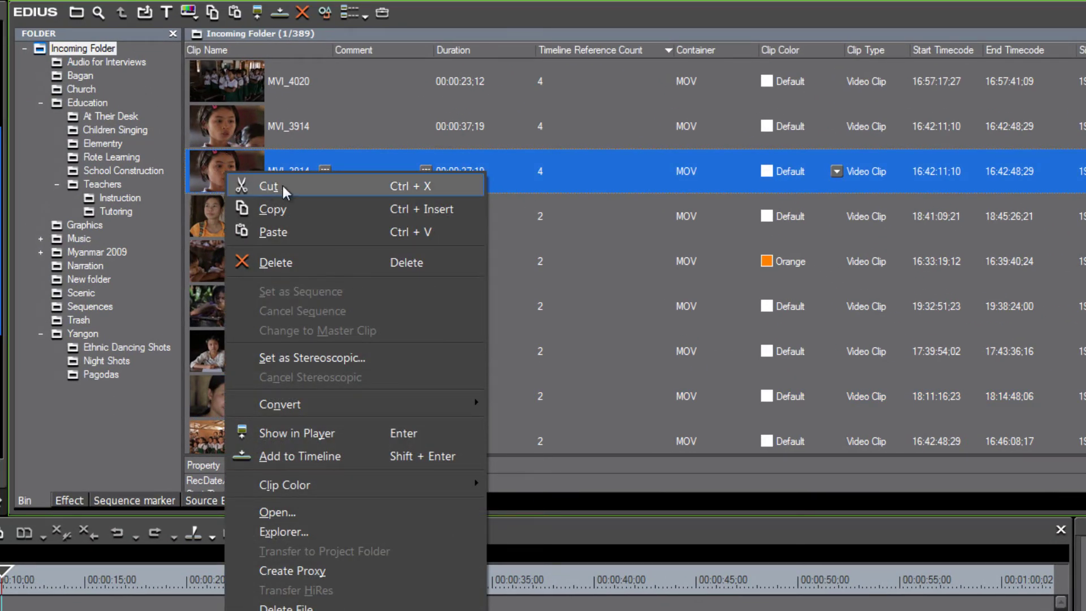
mouse_move(302, 414)
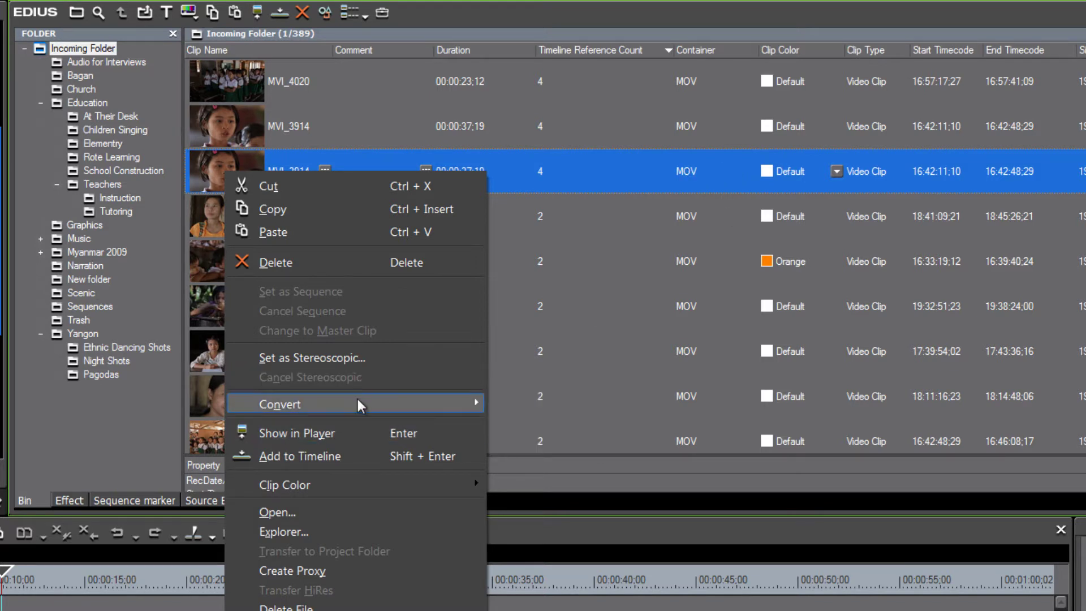
mouse_move(361, 405)
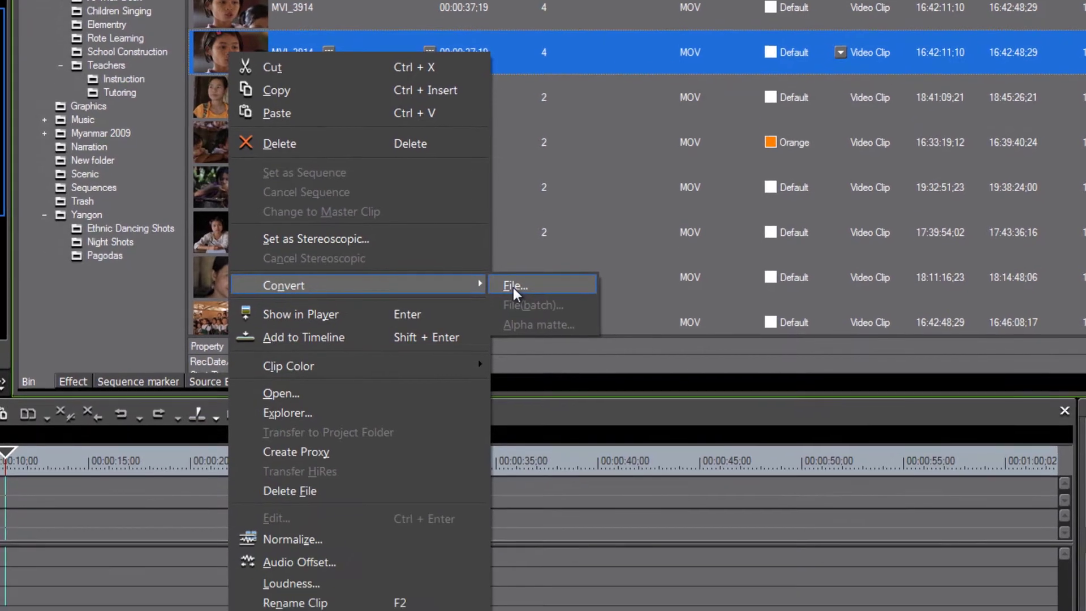
click(509, 406)
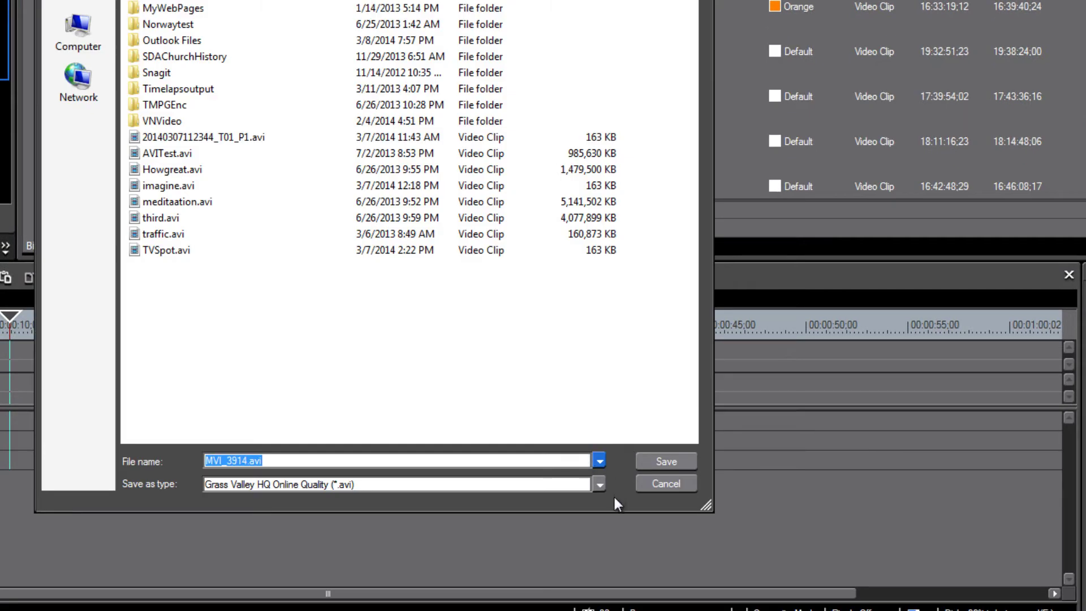
click(598, 484)
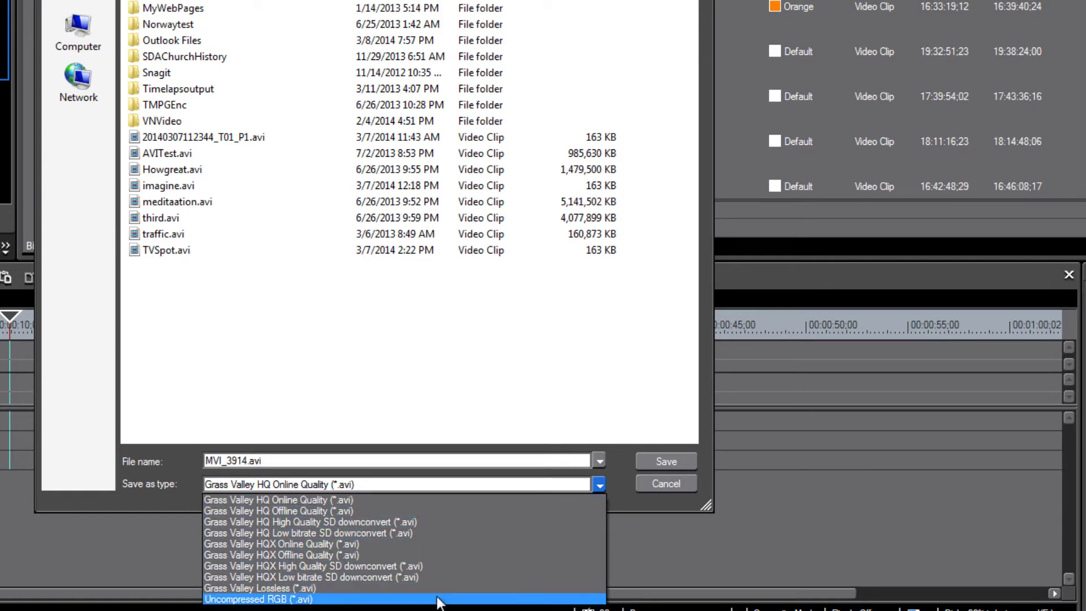
click(480, 499)
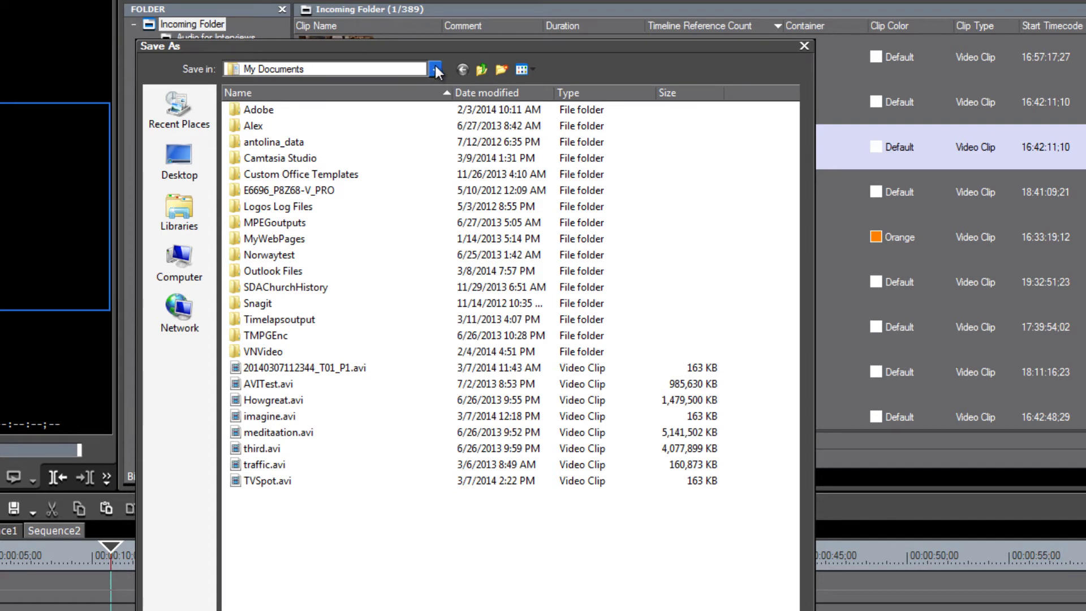
- Save the converted MVI_3914 AVI in a new folder under Edius Projects > Myanmar on the Seagate Backup Plus Drive (E:)
click(436, 69)
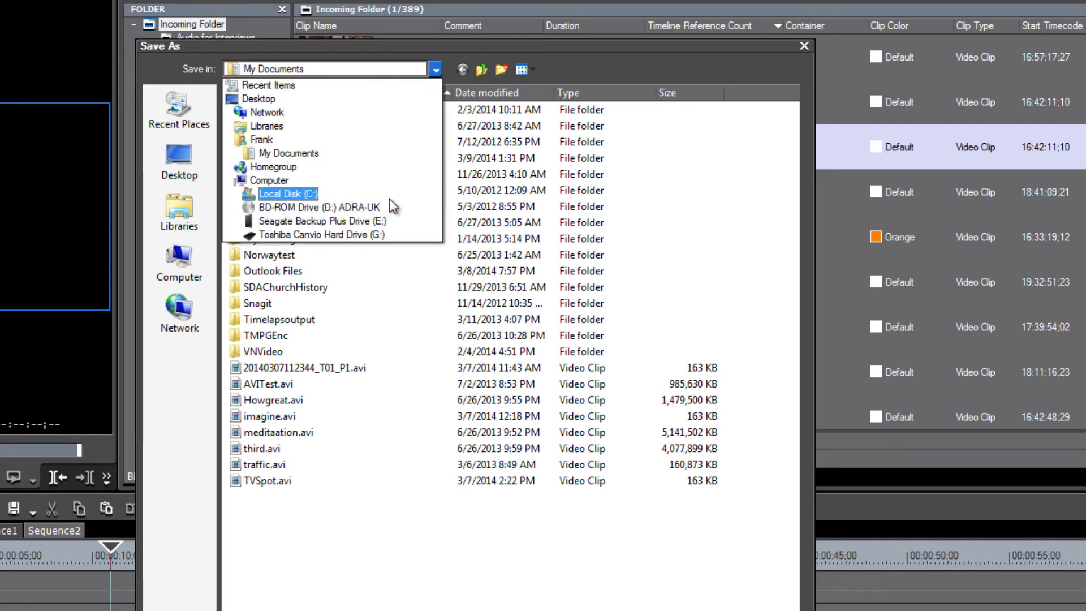
click(398, 228)
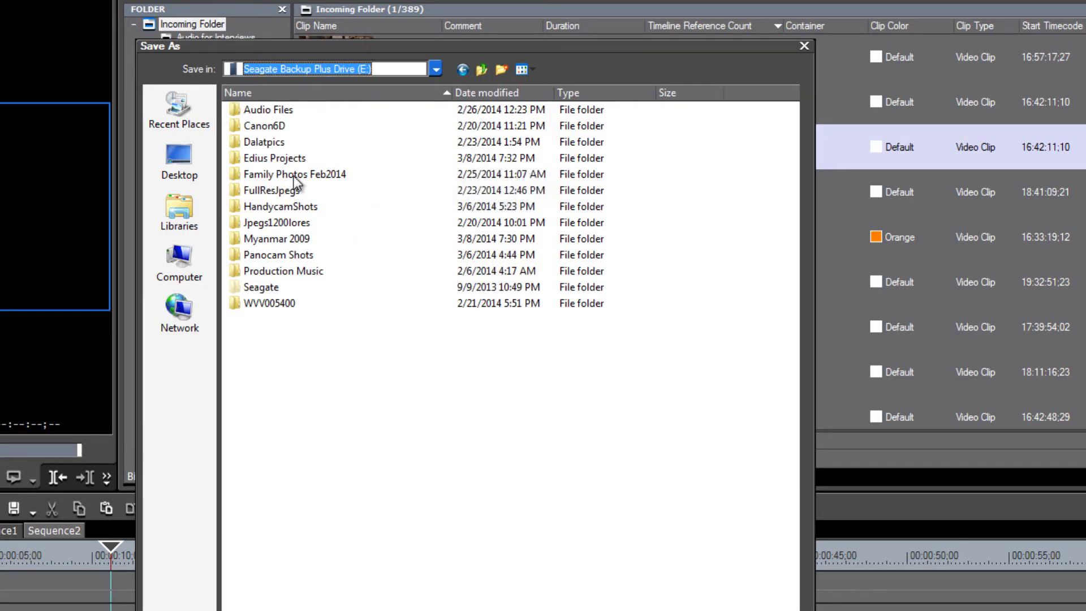
click(277, 158)
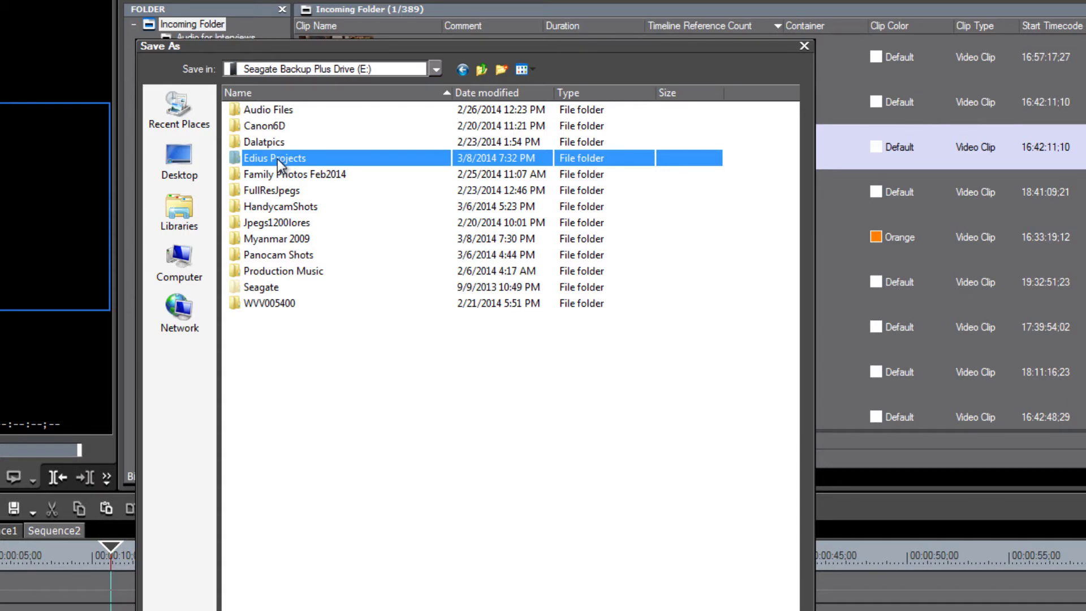
double_click(314, 158)
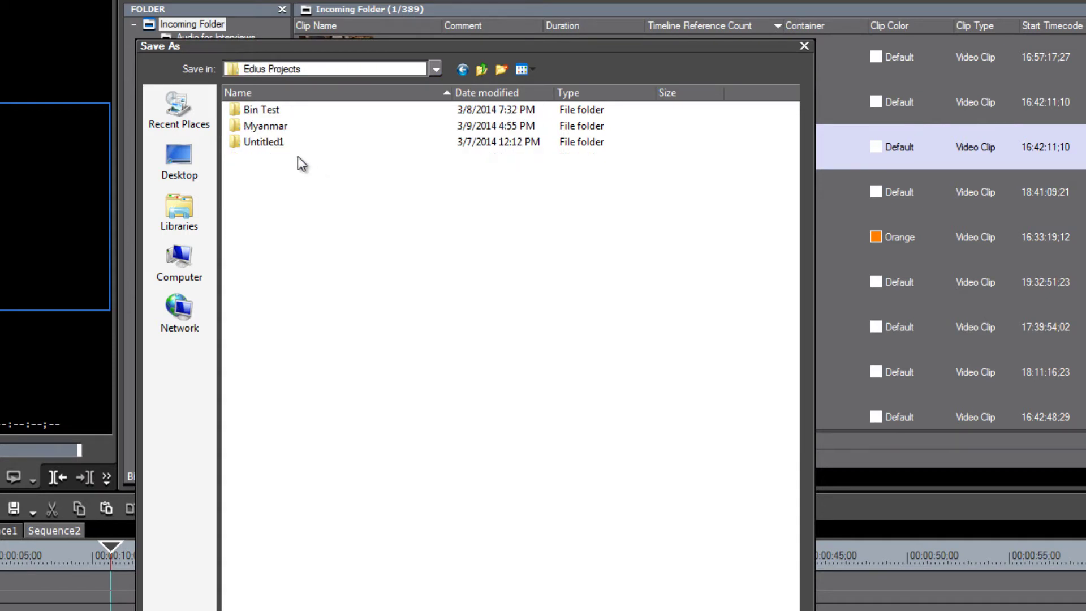
double_click(233, 128)
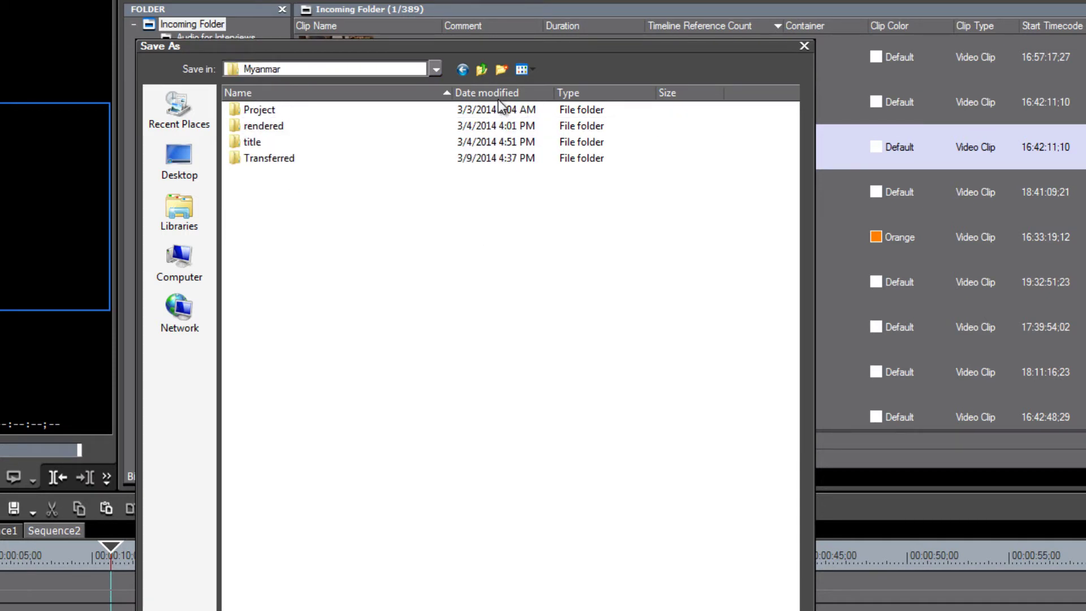
click(501, 69)
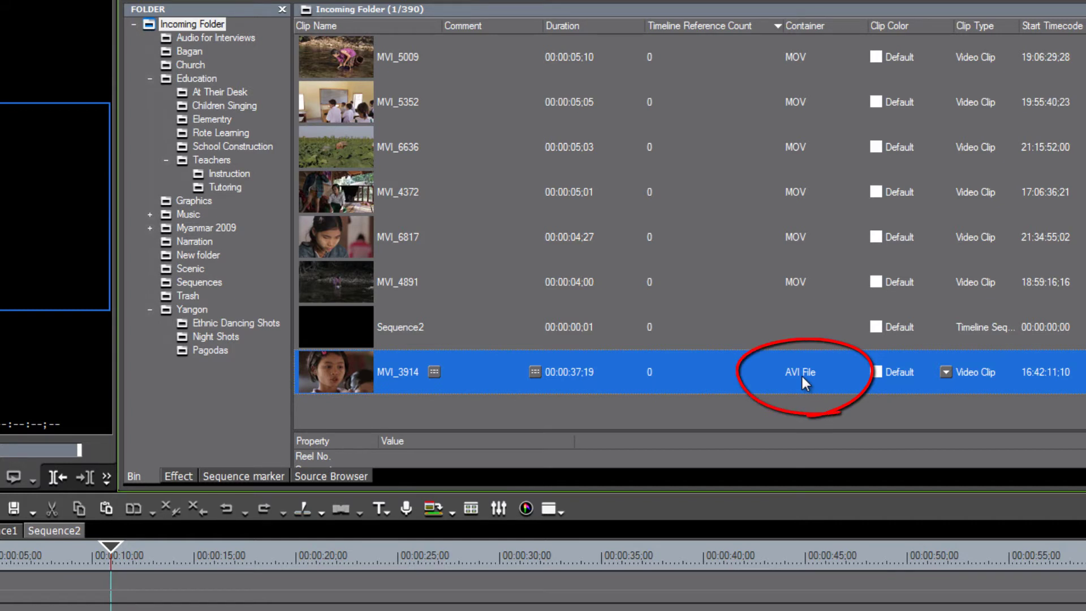
- Place the converted AVI version of MVI_3914 on Sequence2 from about 11 seconds and view it at about 24 seconds
drag(334, 371, 527, 577)
drag(790, 601, 650, 582)
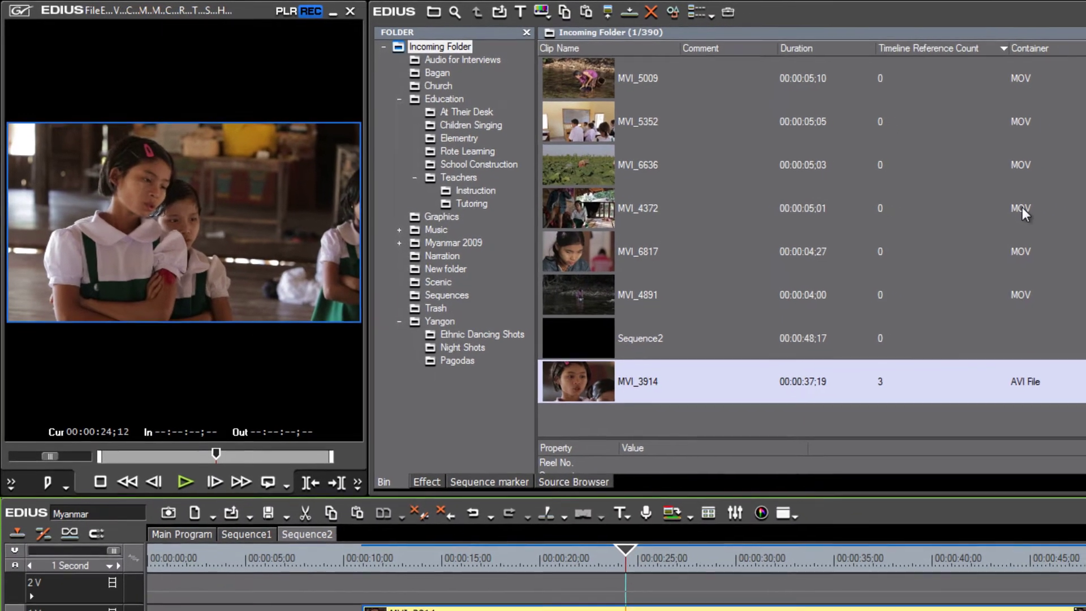
click(1061, 214)
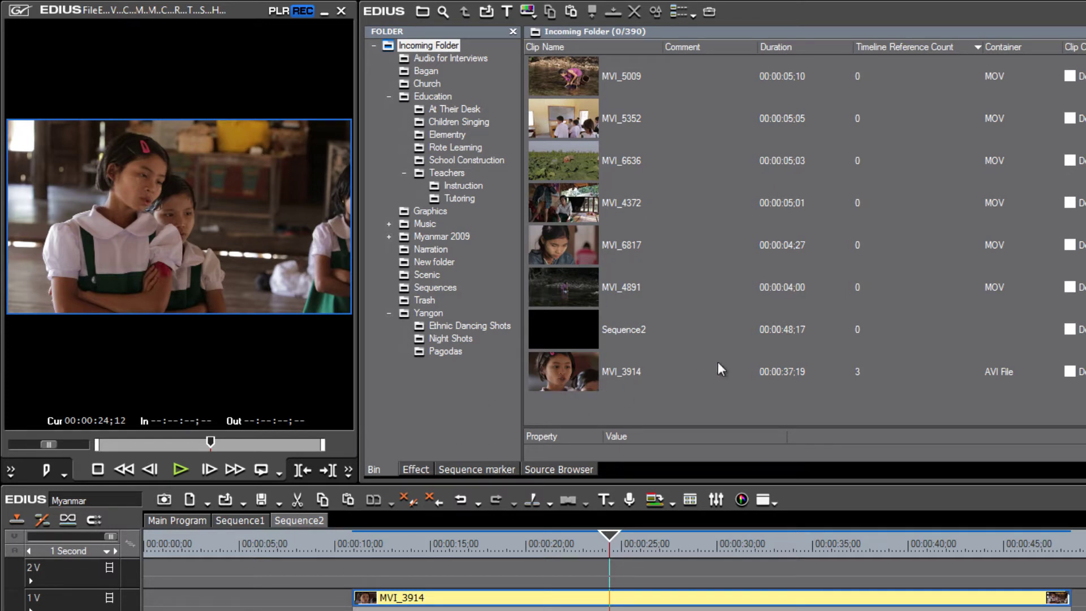
- Switch the bin from the detailed list to thumbnail view
click(691, 12)
click(712, 33)
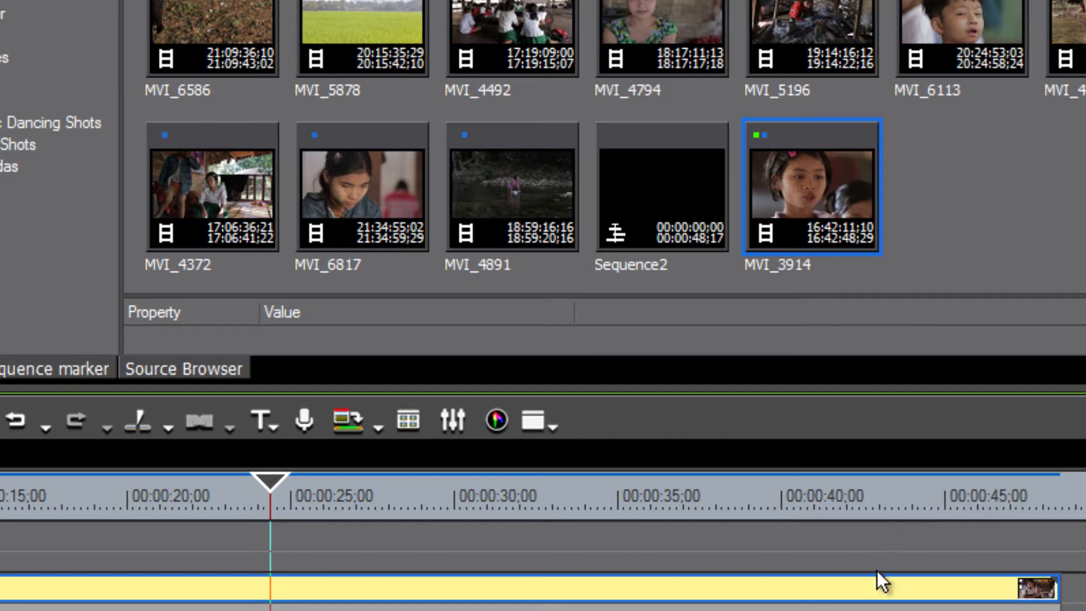
- Delete the MVI_3914 clip from the Sequence2 timeline and check its usage marker in the bin
click(839, 597)
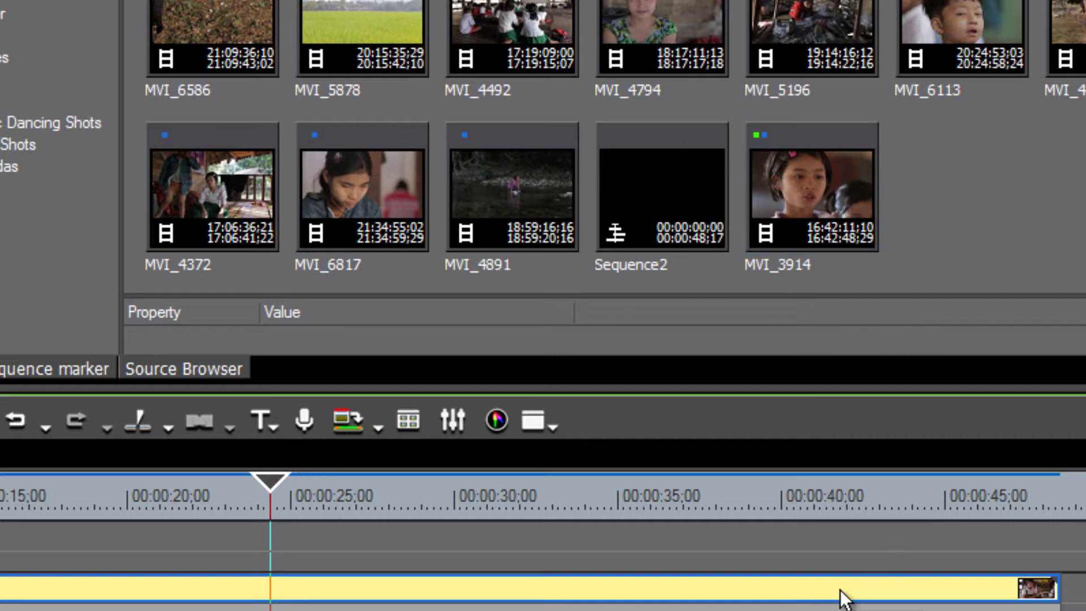
key(Delete)
click(795, 168)
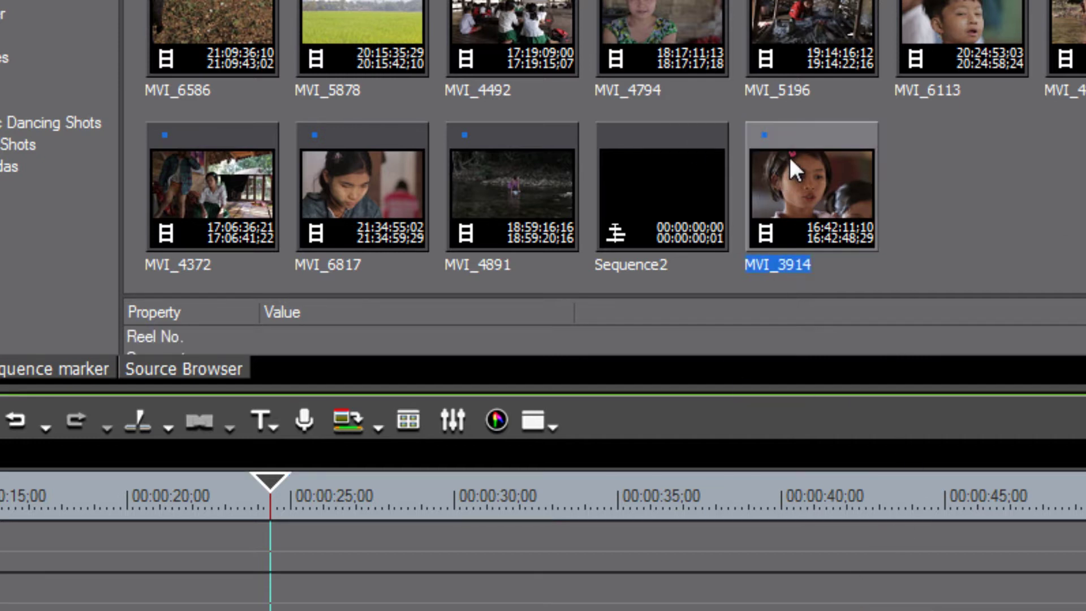
click(795, 169)
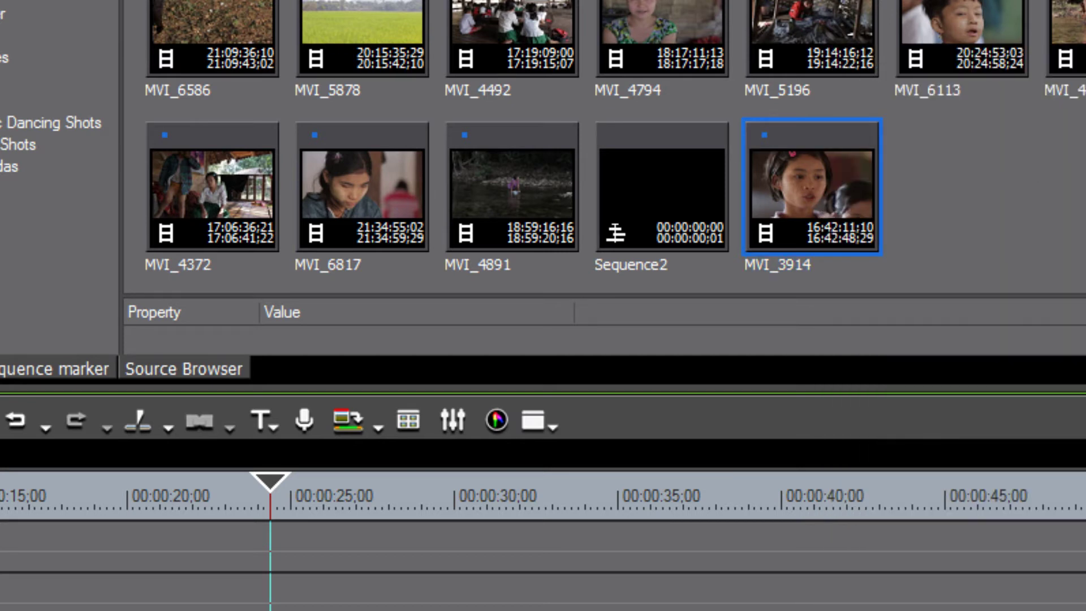
- Try to batch-convert all clips from MVI_3977 through MVI_6639 to Grass Valley HQ Online Quality AVI files
scroll(775, 182, up, 10)
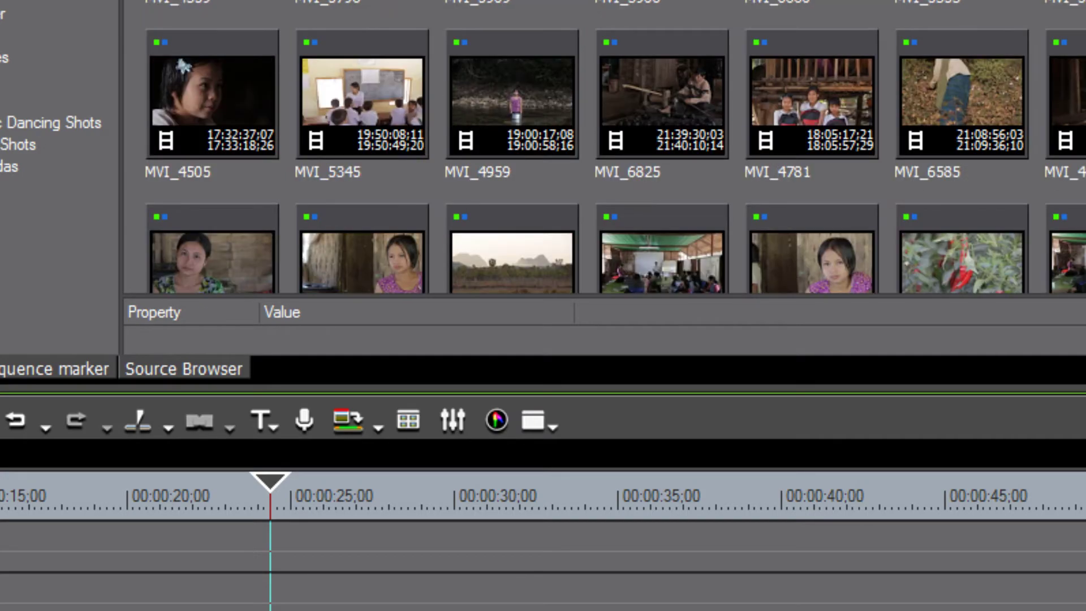
scroll(614, 147, down, 5)
scroll(614, 147, up, 5)
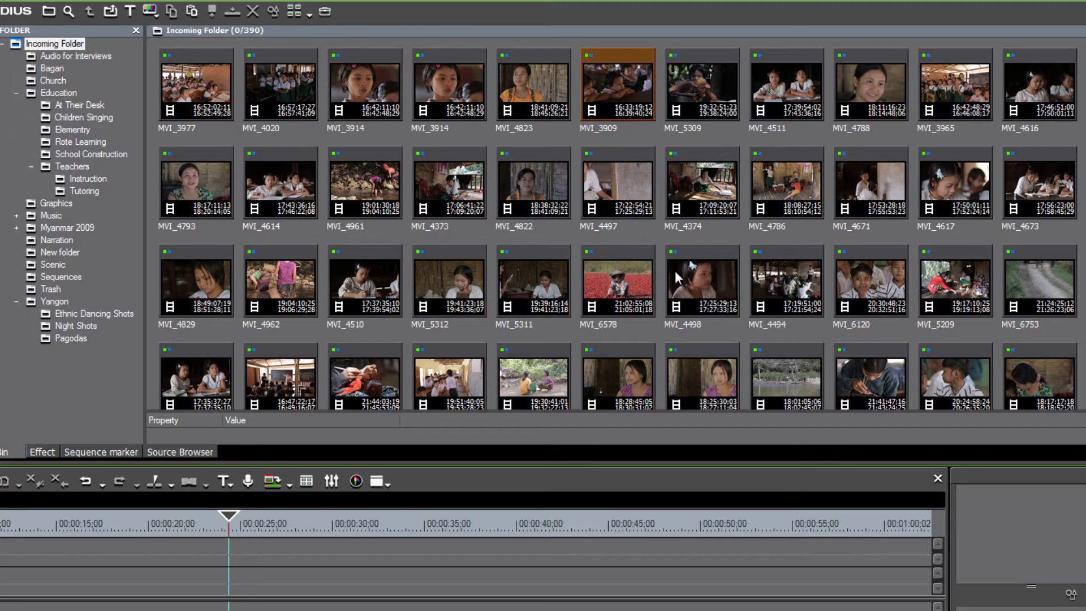
click(202, 80)
key(ctrl+a)
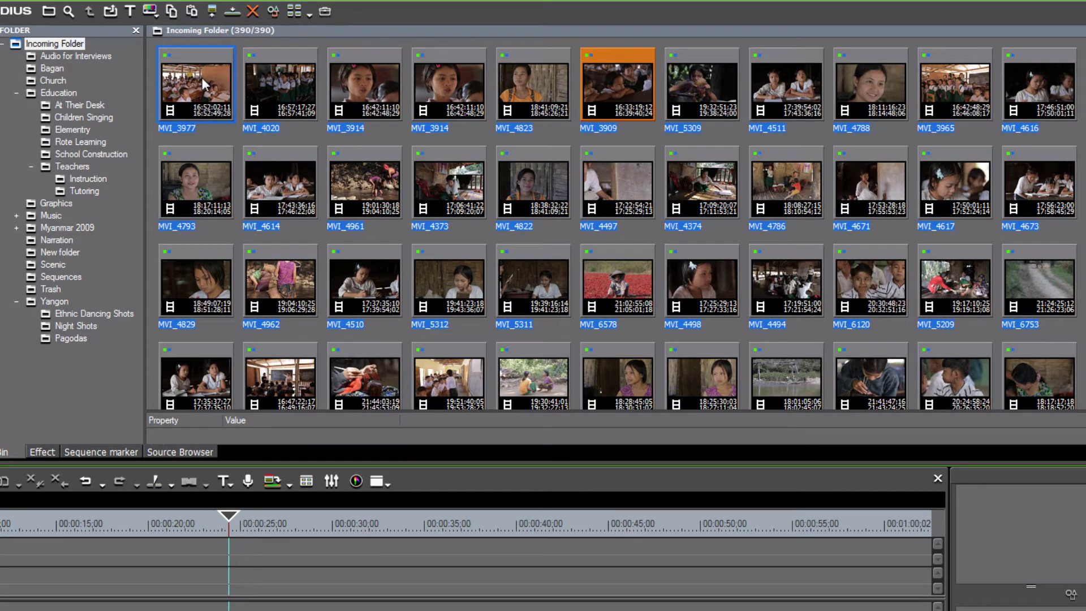
shift+click(620, 356)
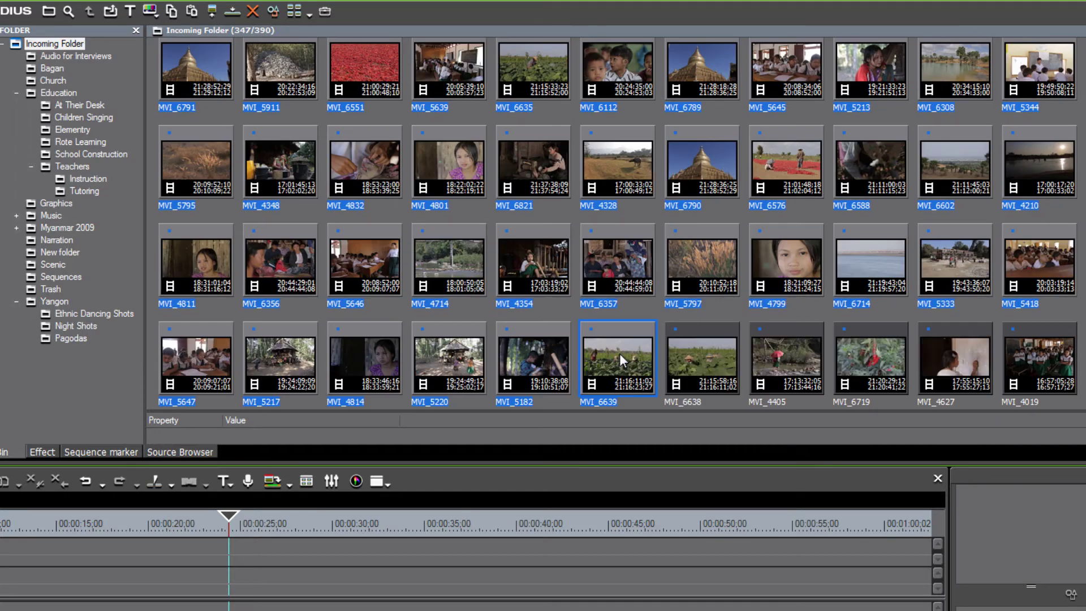
right_click(620, 356)
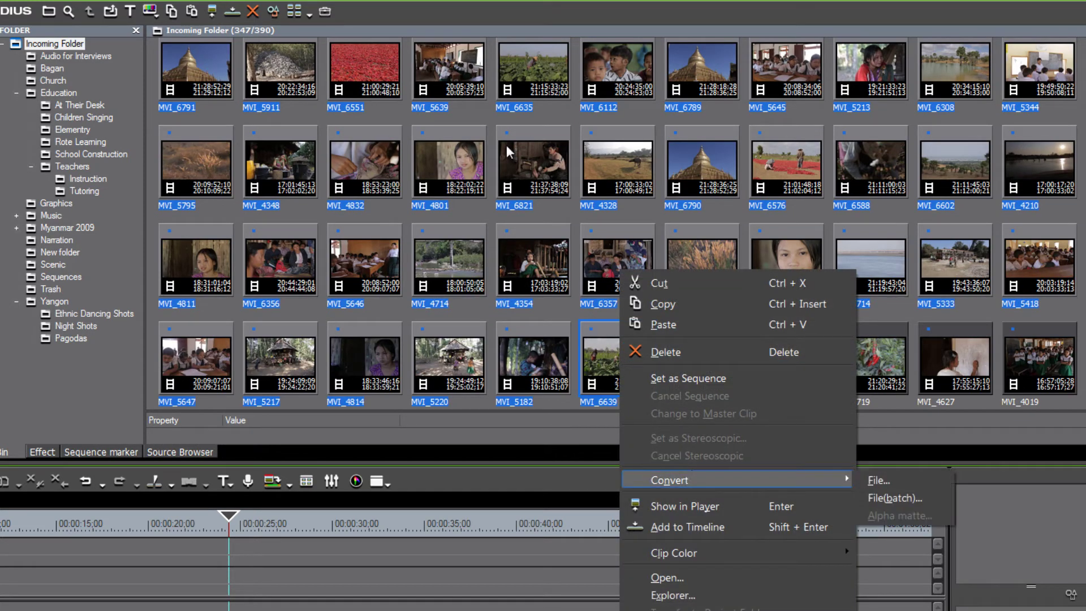
mouse_move(682, 481)
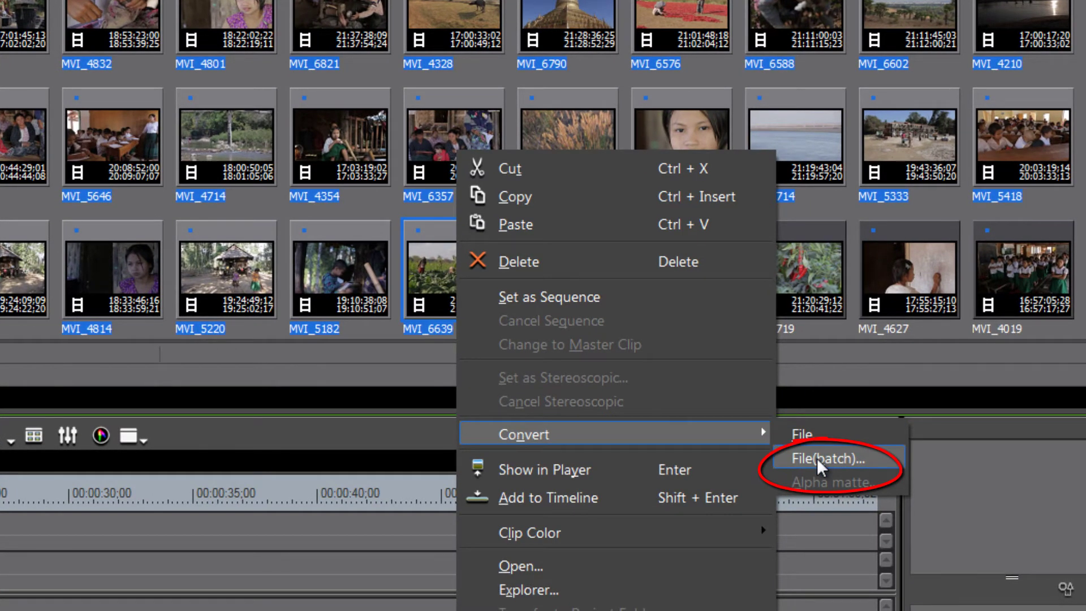
click(817, 457)
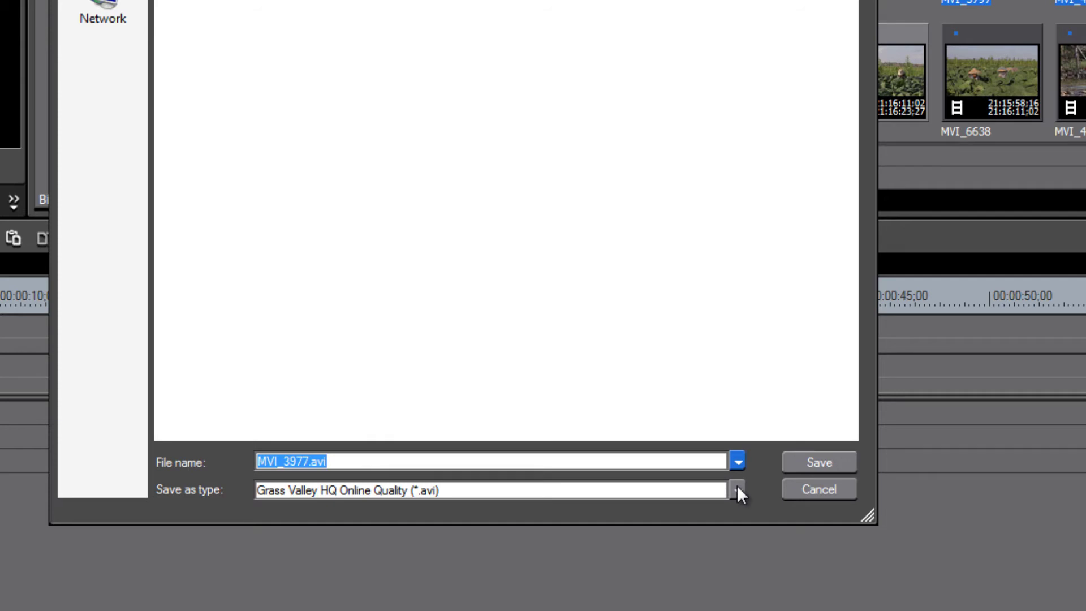
click(829, 463)
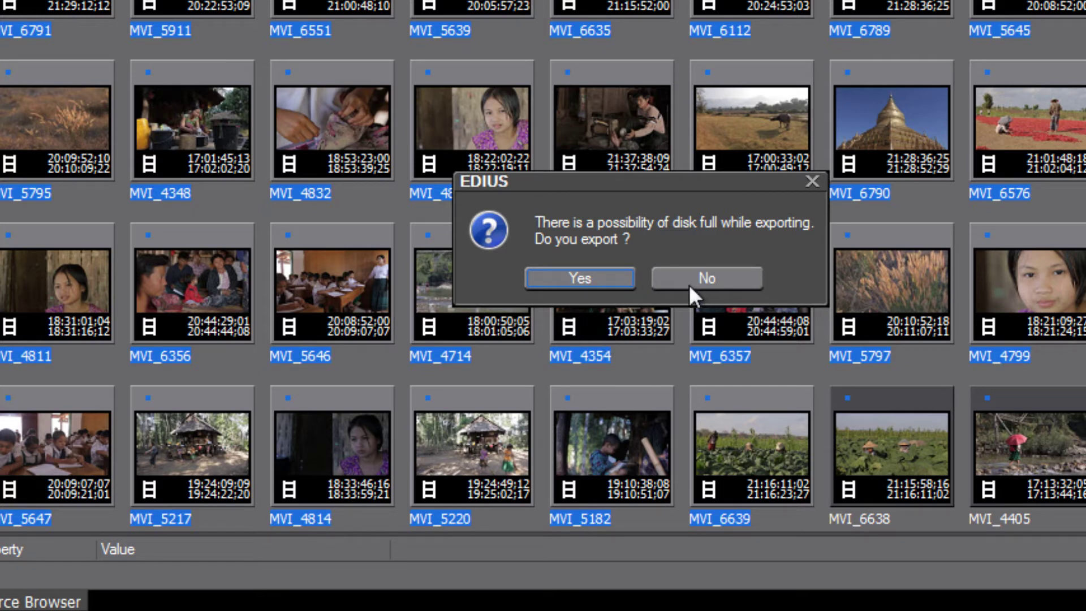
click(729, 278)
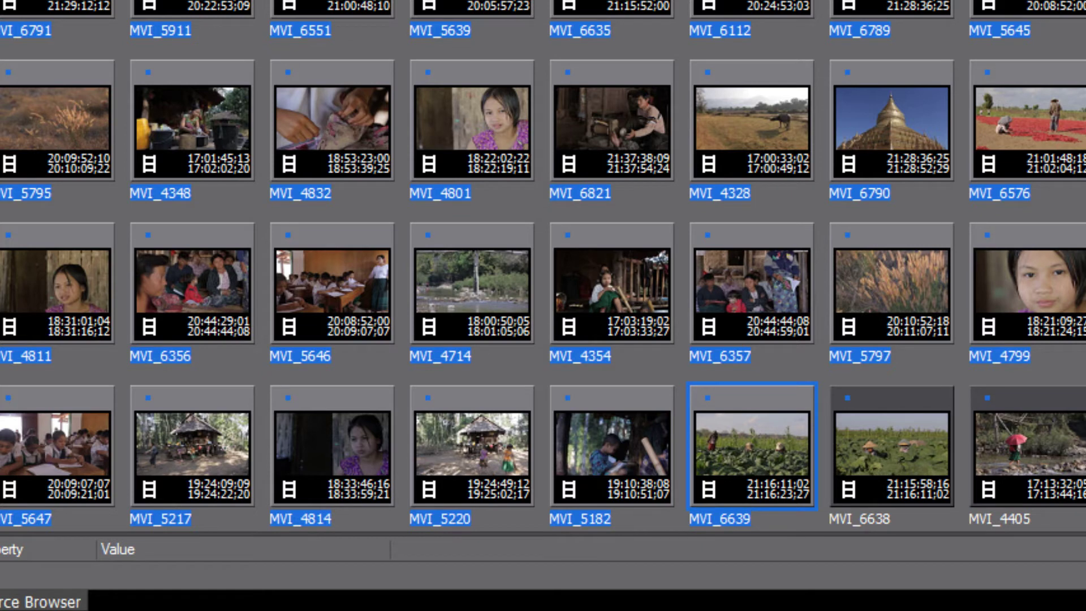
- Clear the multi-clip selection in the bin and open the source file location of MVI_4961 in Windows Explorer
scroll(543, 266, up, 15)
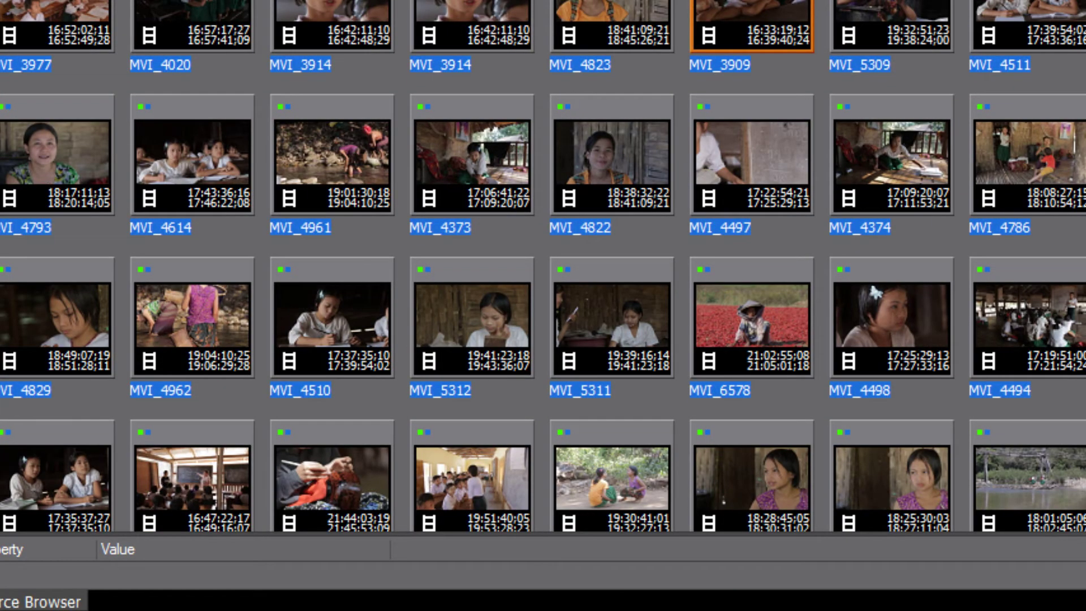
click(1074, 12)
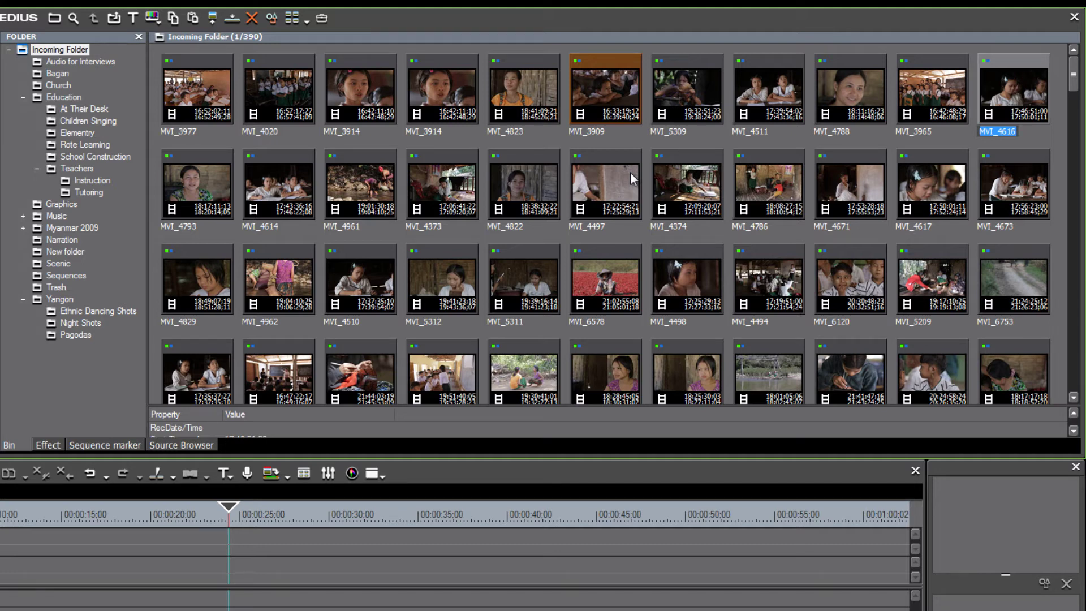
right_click(355, 185)
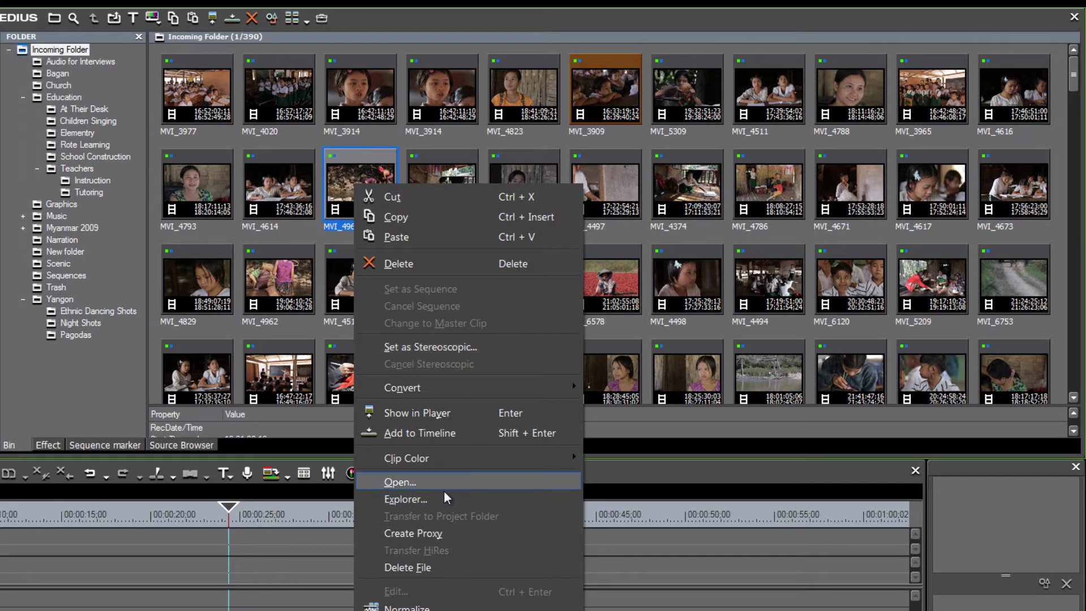
click(406, 501)
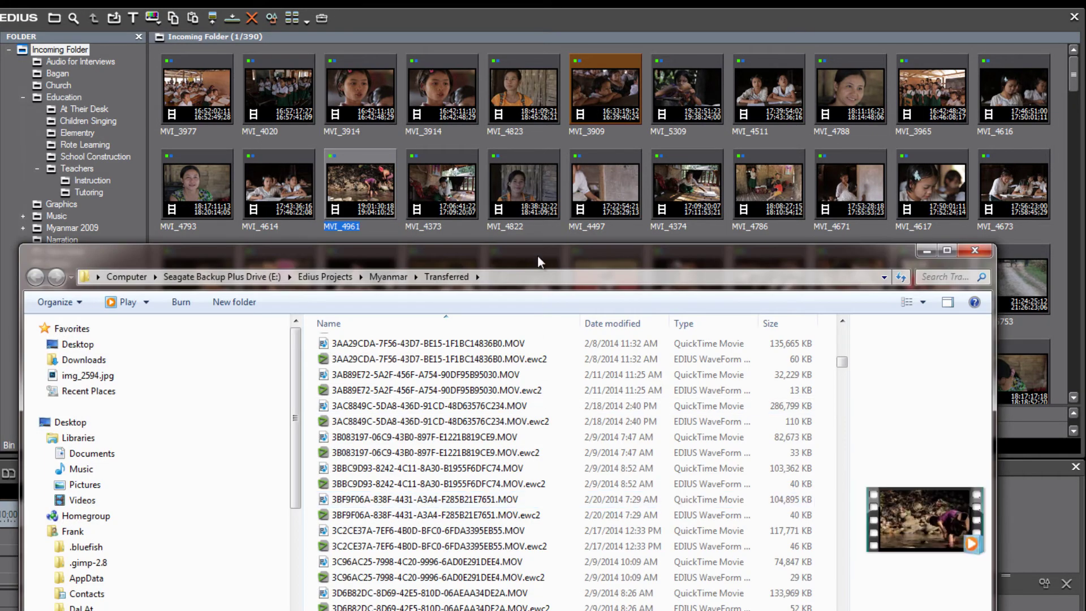
- Move the Explorer window aside and preview the MVI_3977 and MVI_4020 clips from the bin in the player
drag(537, 256, 550, 62)
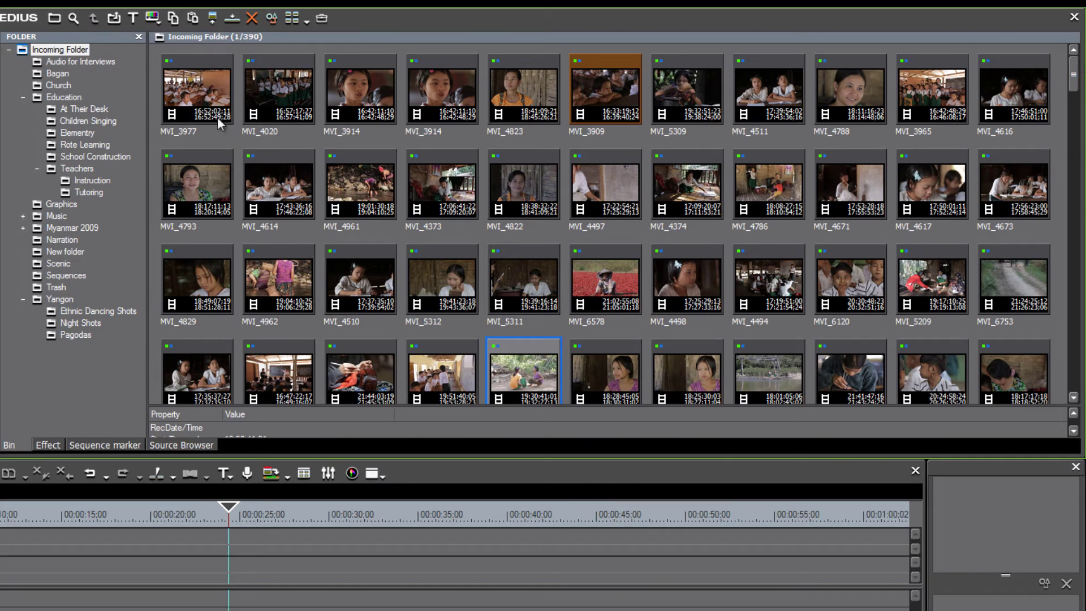
click(199, 86)
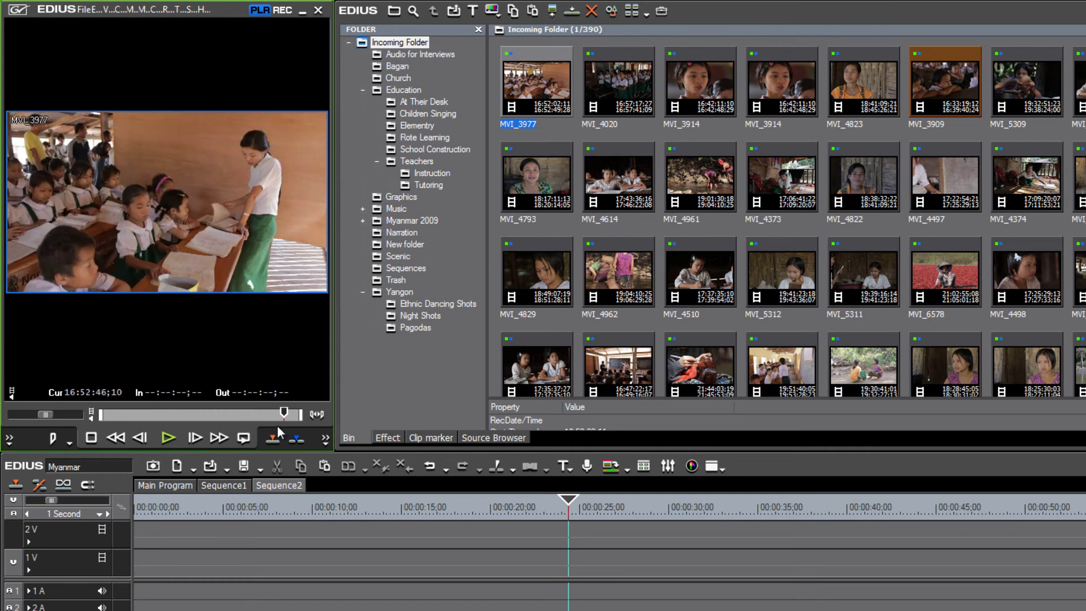
drag(216, 411, 134, 411)
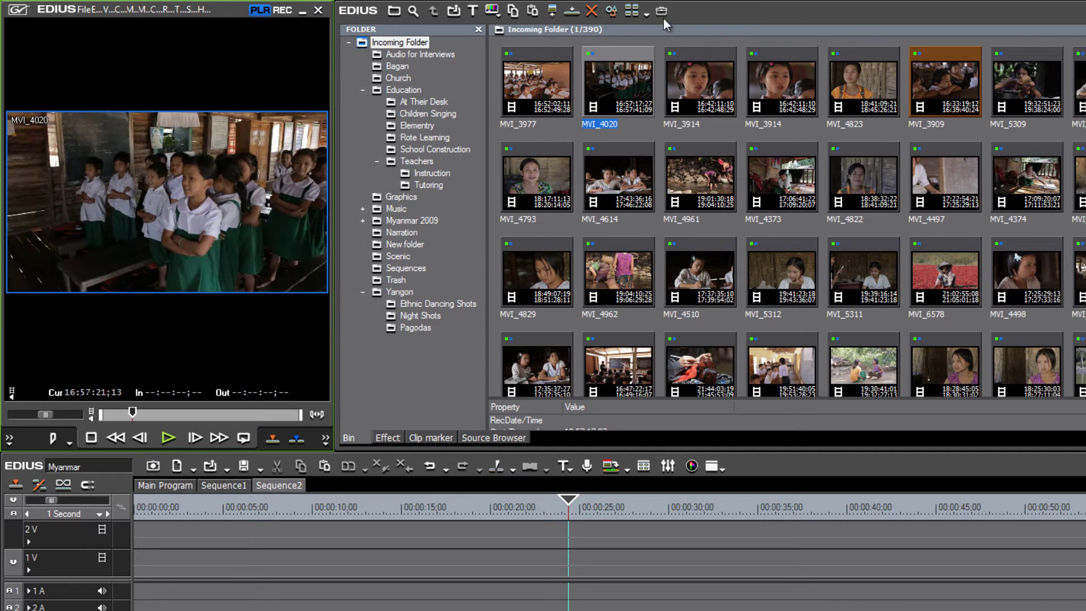
- Switch the bin to the detailed list view and sort the clips by duration, longest first
click(644, 12)
click(676, 89)
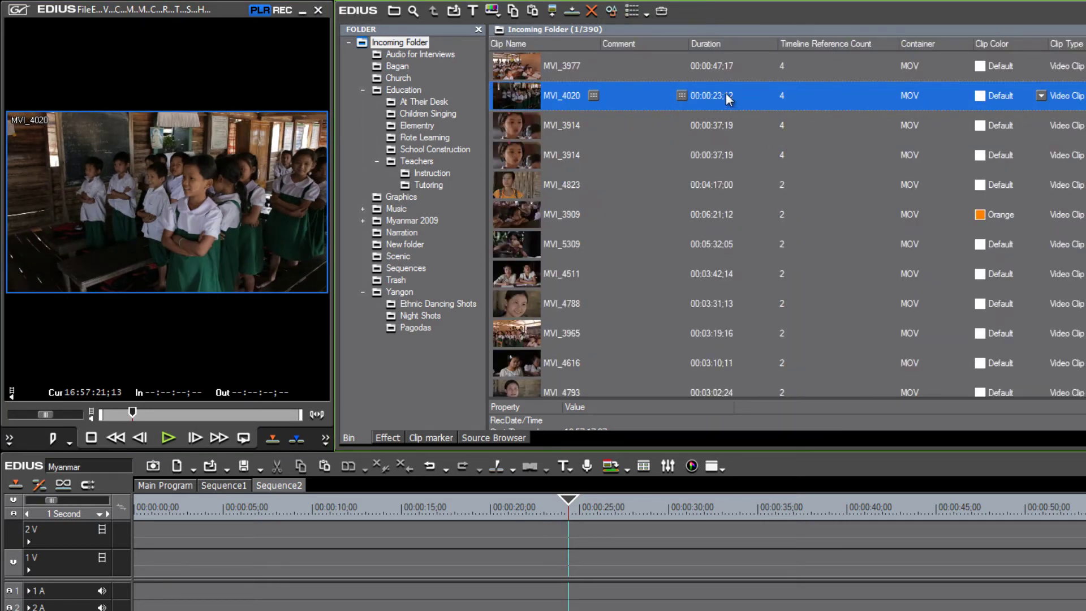
click(717, 43)
click(717, 43)
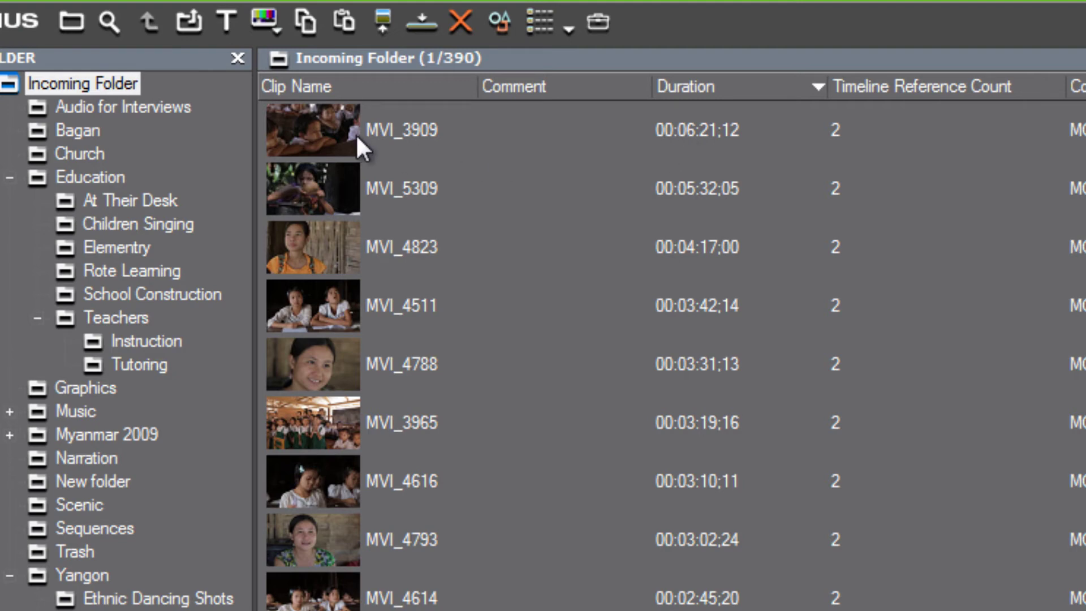
- Load MVI_3909 into the player, skim through its footage, and widen the player window
double_click(321, 129)
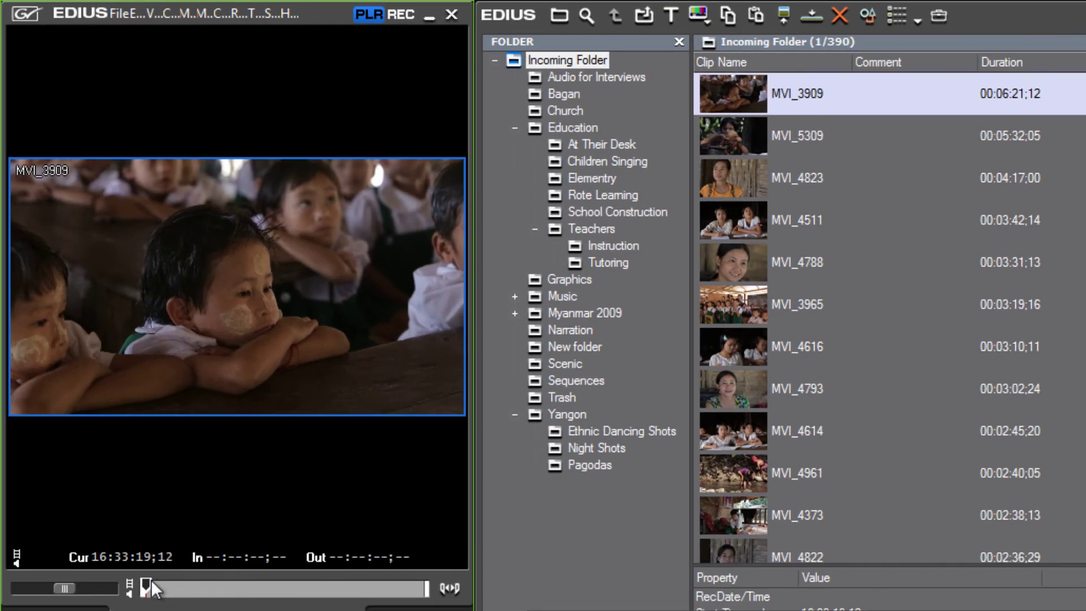
drag(151, 579, 175, 608)
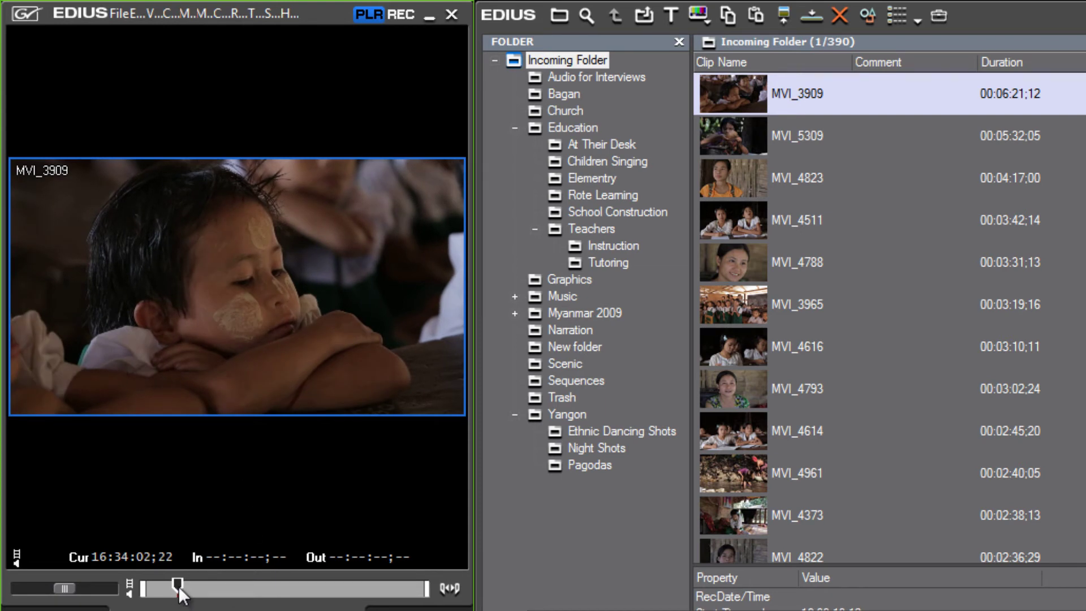
drag(177, 588, 214, 592)
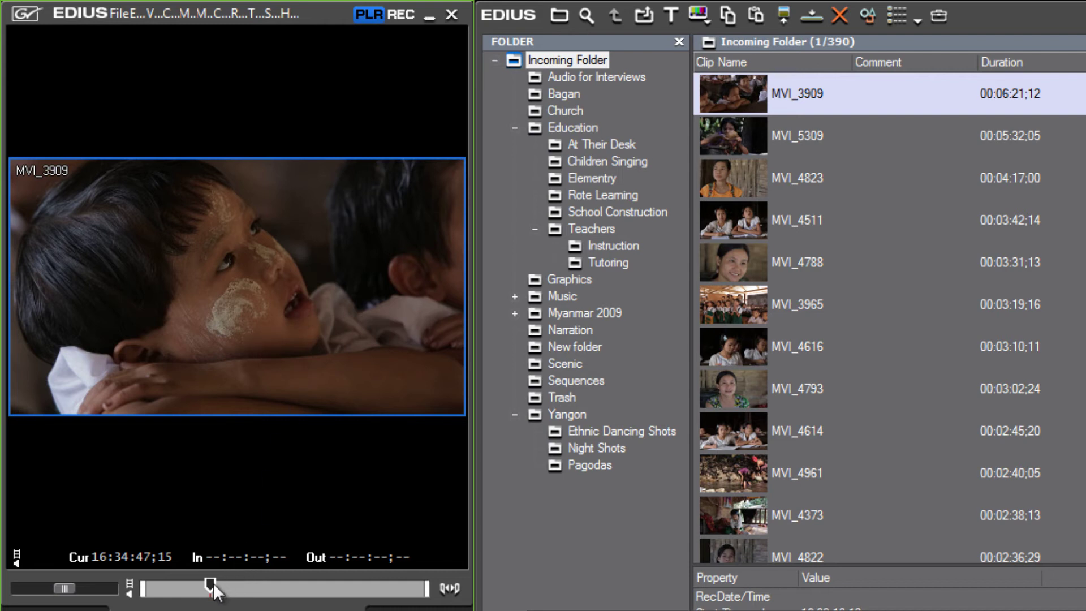
drag(208, 583, 151, 588)
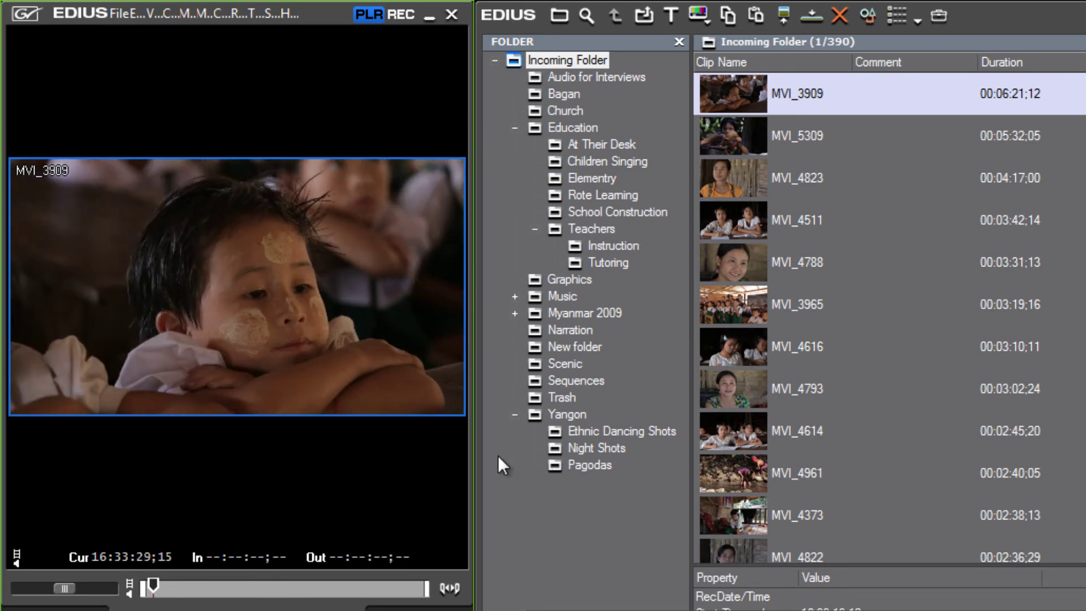
drag(474, 460, 993, 459)
drag(1083, 475, 1085, 476)
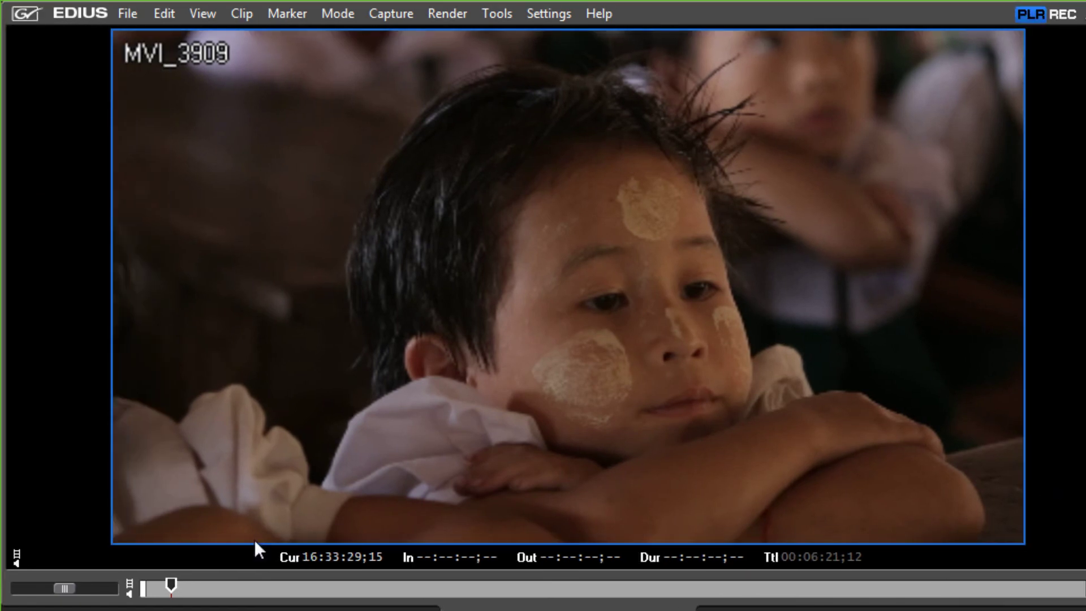
- Add a subclip of MVI_3909 to the bin, with In at 16:33:35;19 and Out at 16:34:06;14
mouse_move(171, 586)
mouse_down()
mouse_move(162, 587)
mouse_move(222, 588)
mouse_move(167, 588)
mouse_move(186, 588)
mouse_up()
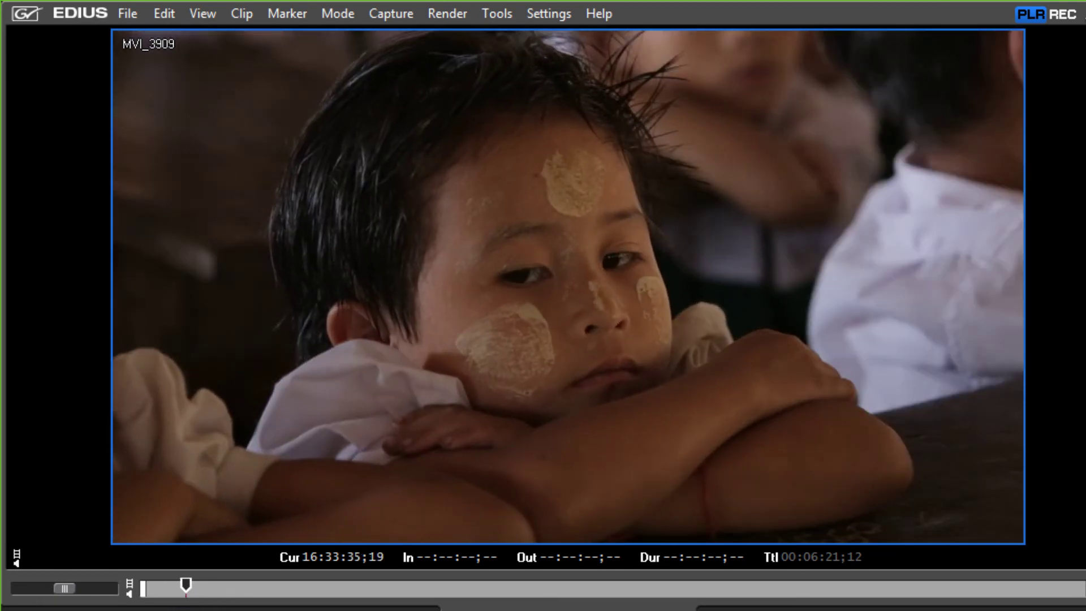
key(i)
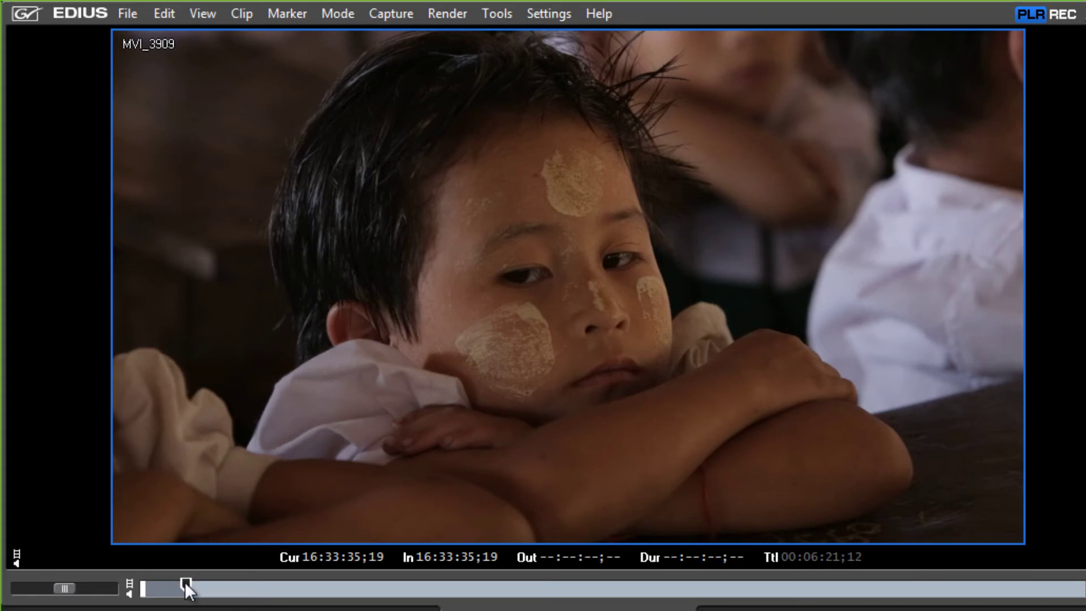
drag(185, 589, 261, 604)
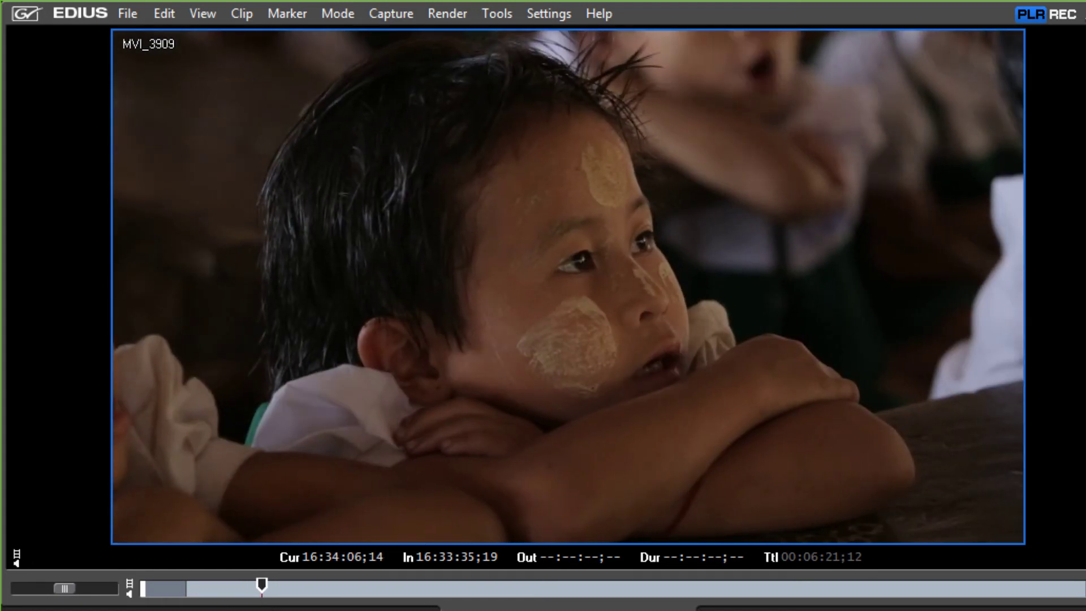
key(o)
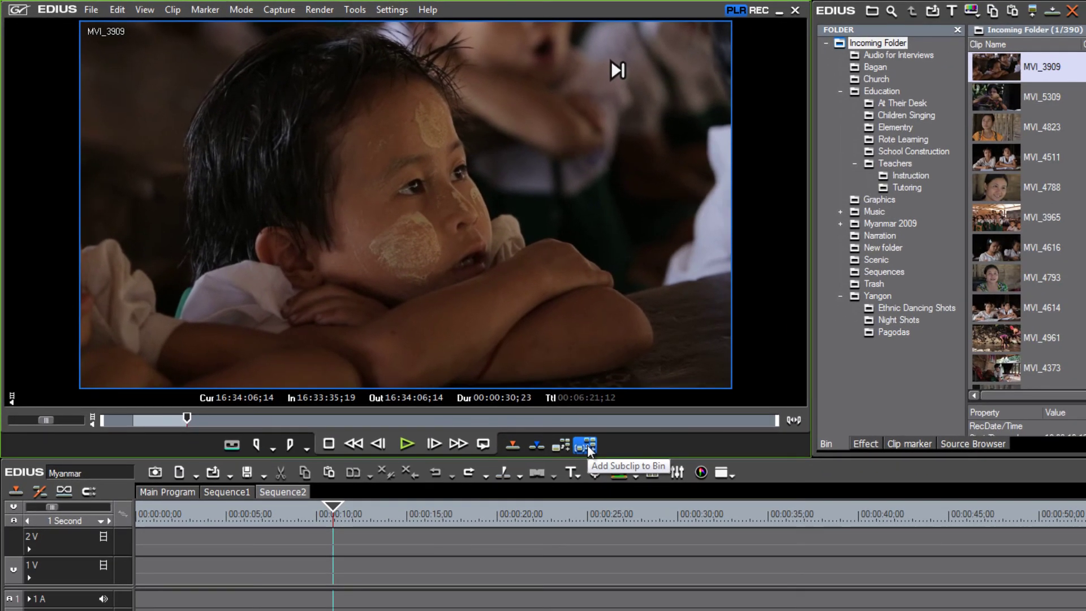
click(587, 446)
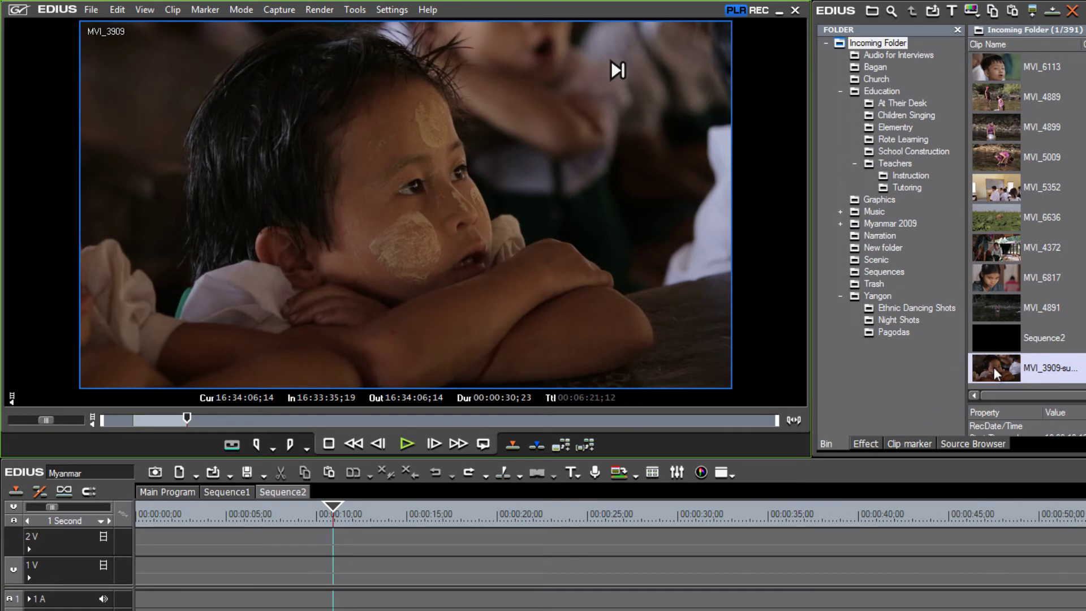
- Move the new MVI_3909 subclip into the Rote Learning folder and review its range and handles in the player
drag(994, 370, 924, 136)
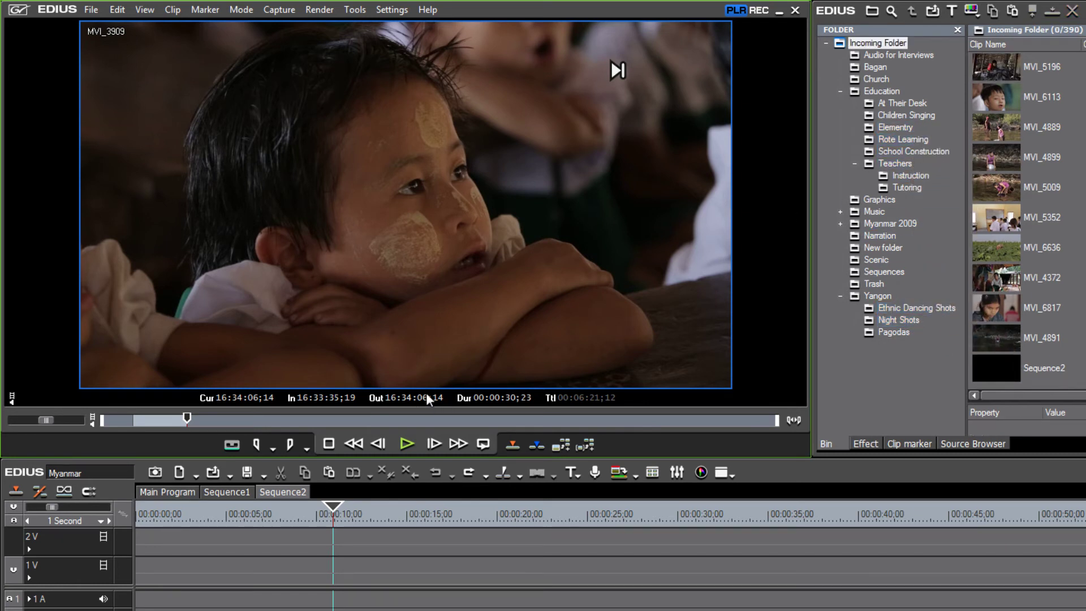
click(891, 138)
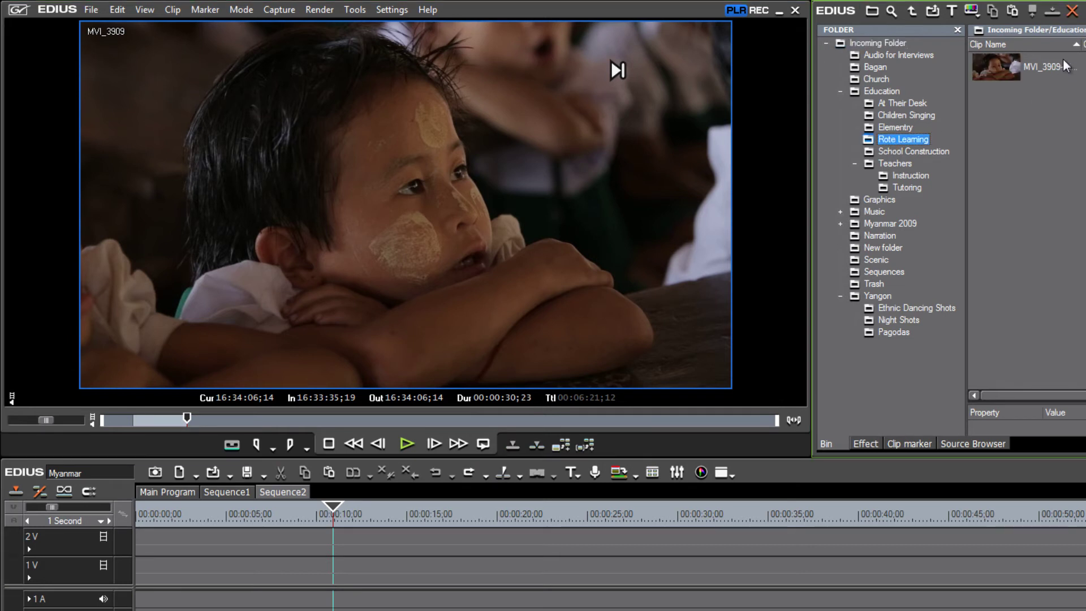
double_click(999, 66)
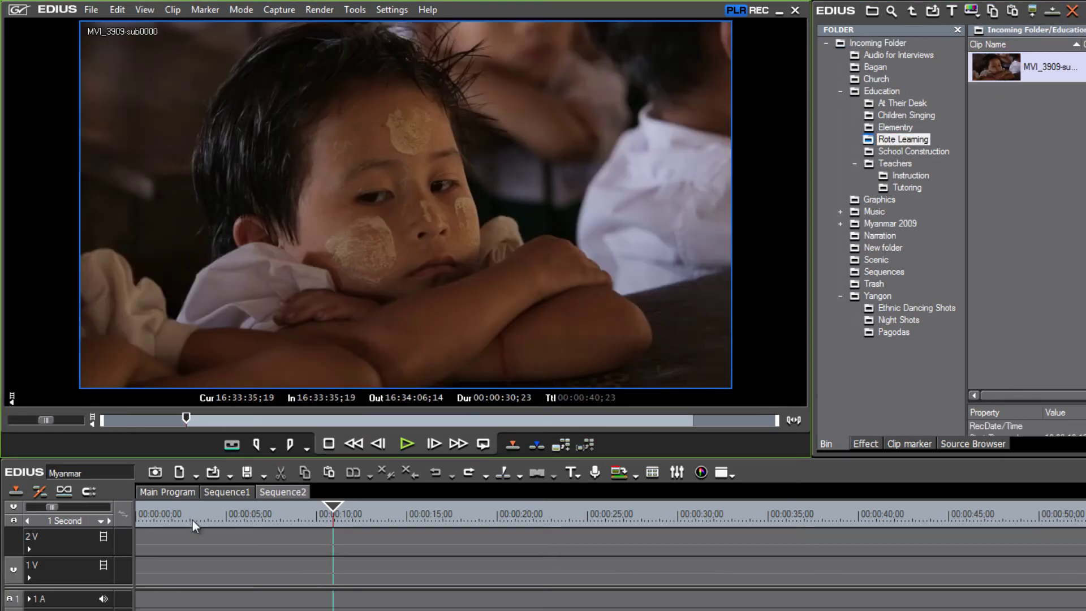
mouse_move(185, 418)
mouse_down()
mouse_move(772, 425)
mouse_move(61, 422)
mouse_move(730, 427)
mouse_move(111, 422)
mouse_move(696, 423)
mouse_move(196, 418)
mouse_up()
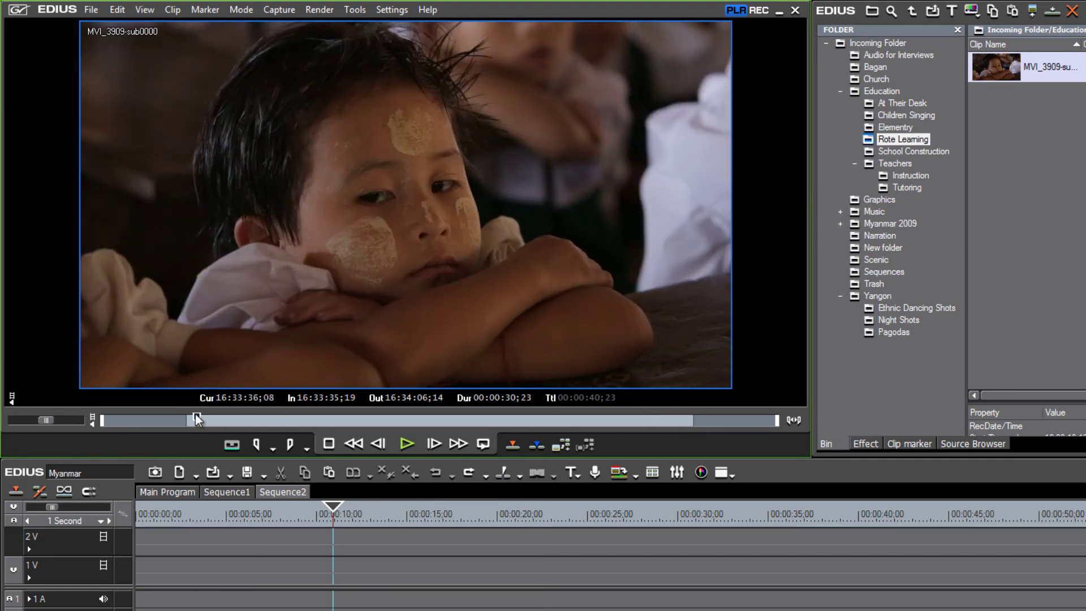
drag(123, 421, 742, 422)
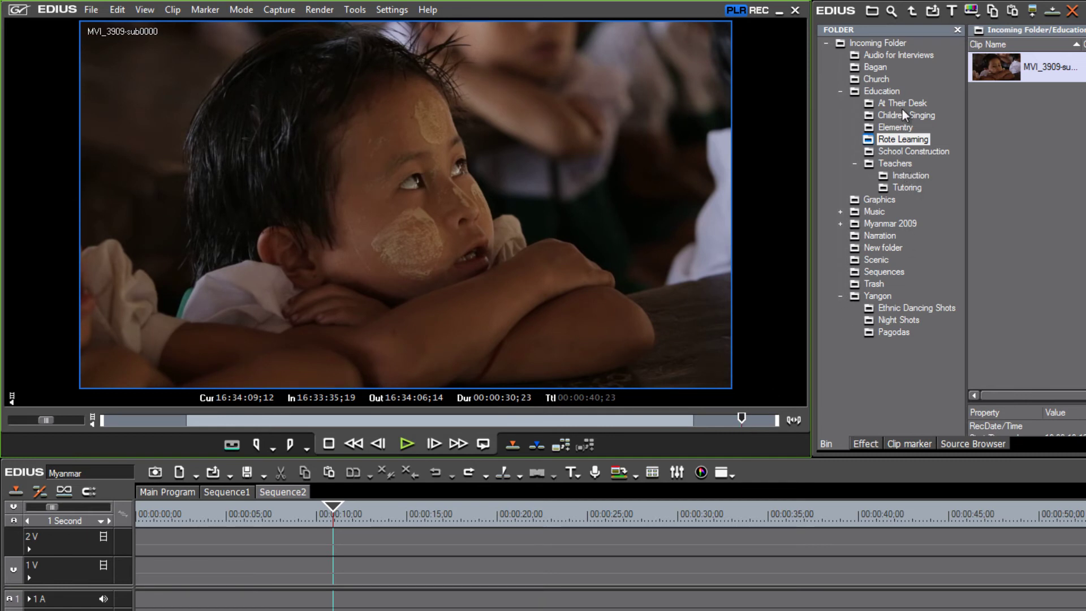
- Create an MVI_3909 subclip with In at 16:34:45;22 and Out at 16:35:00;10, and move it into the Rote Learning folder
click(878, 43)
double_click(1002, 64)
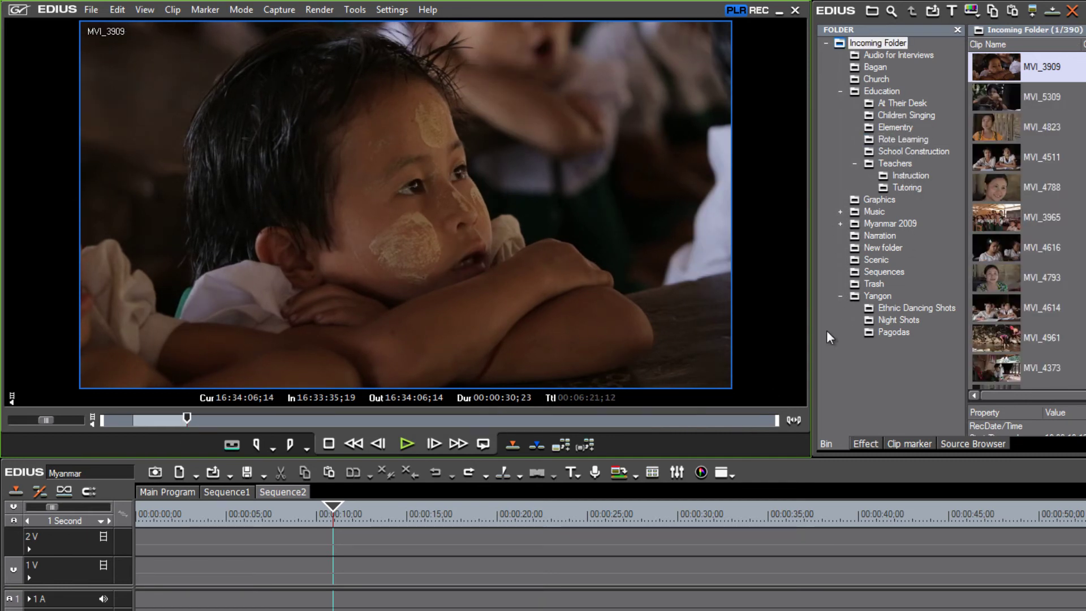
drag(187, 419, 280, 429)
click(258, 448)
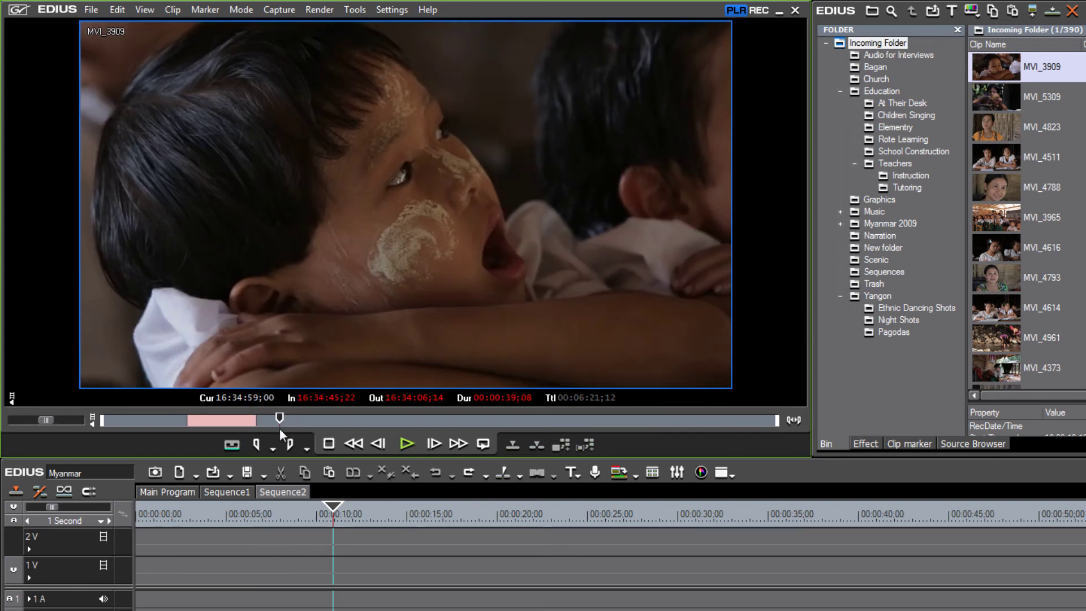
click(290, 447)
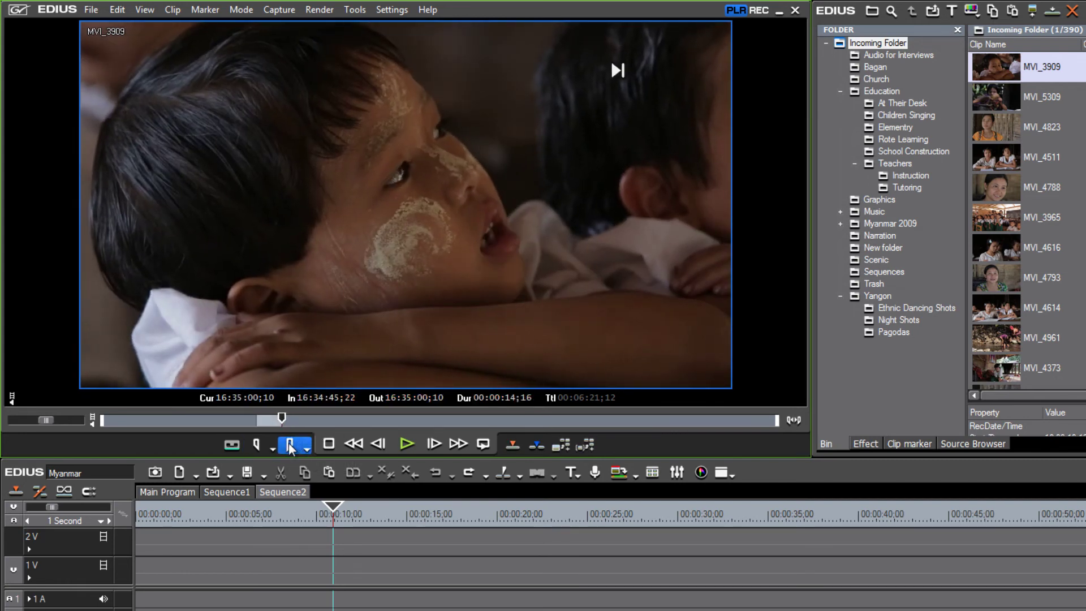
click(588, 444)
drag(1004, 373, 914, 138)
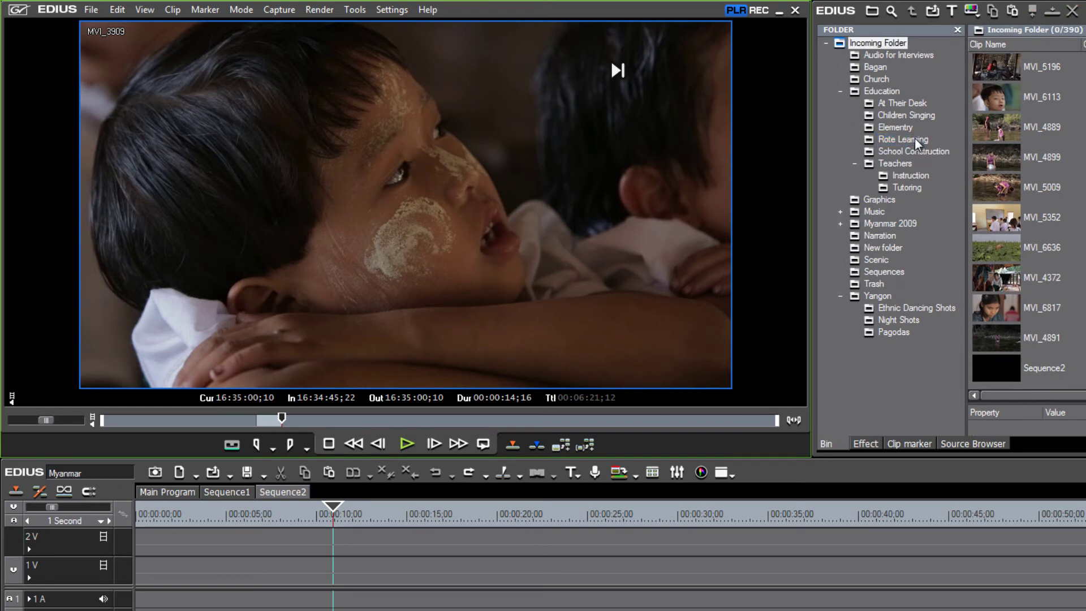
- Create an MVI_3909 subclip with In at 16:35:25;03 and Out at 16:35:41;10, and move it into the Rote Learning folder
drag(303, 419, 327, 423)
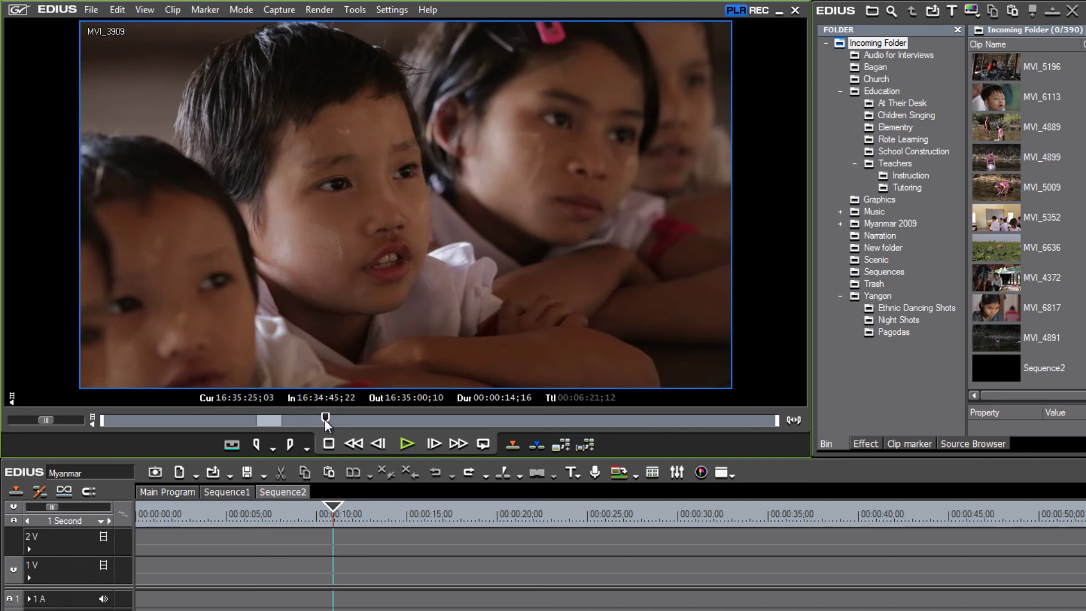
click(257, 445)
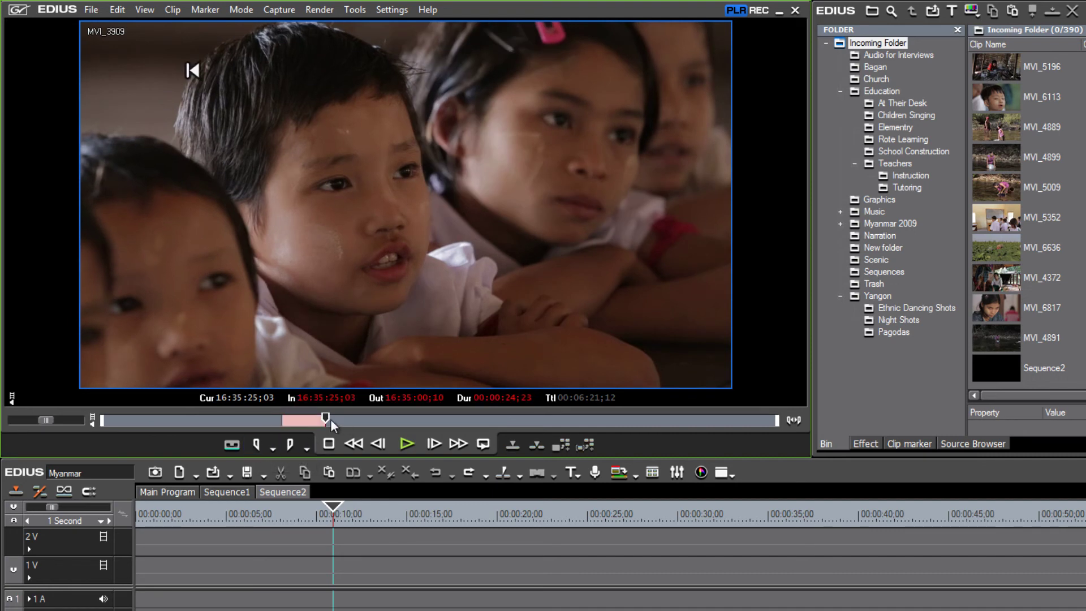
drag(330, 420, 354, 419)
key(o)
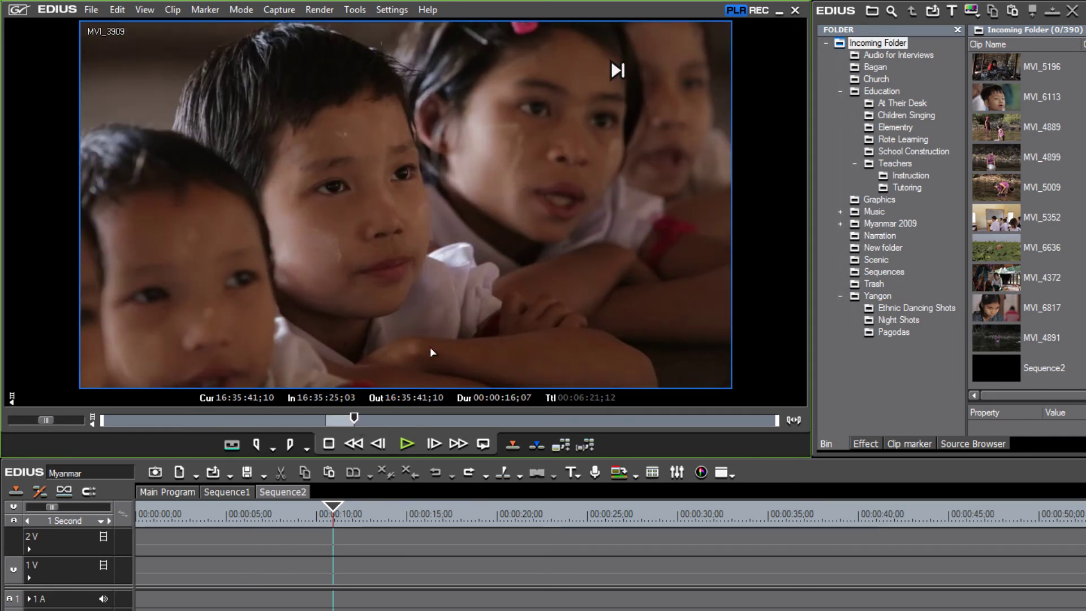
key(ctrl+shift+b)
drag(996, 368, 928, 139)
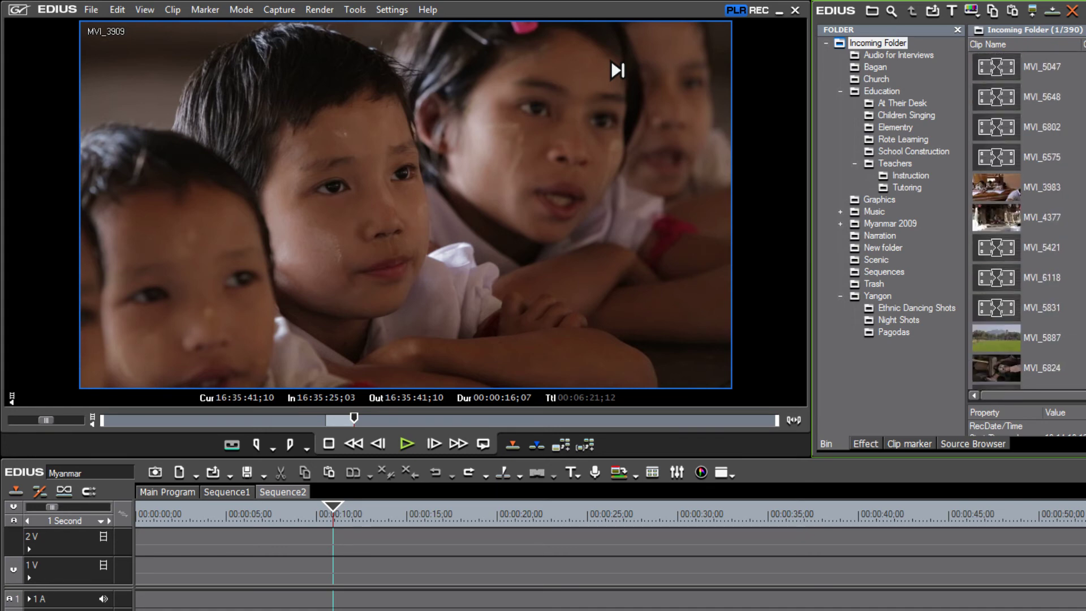
- Load MVI_5421 from the Incoming Folder and set its In point to 20:04:50;27 and Out point to 20:05:05;11
scroll(1005, 281, down, 2)
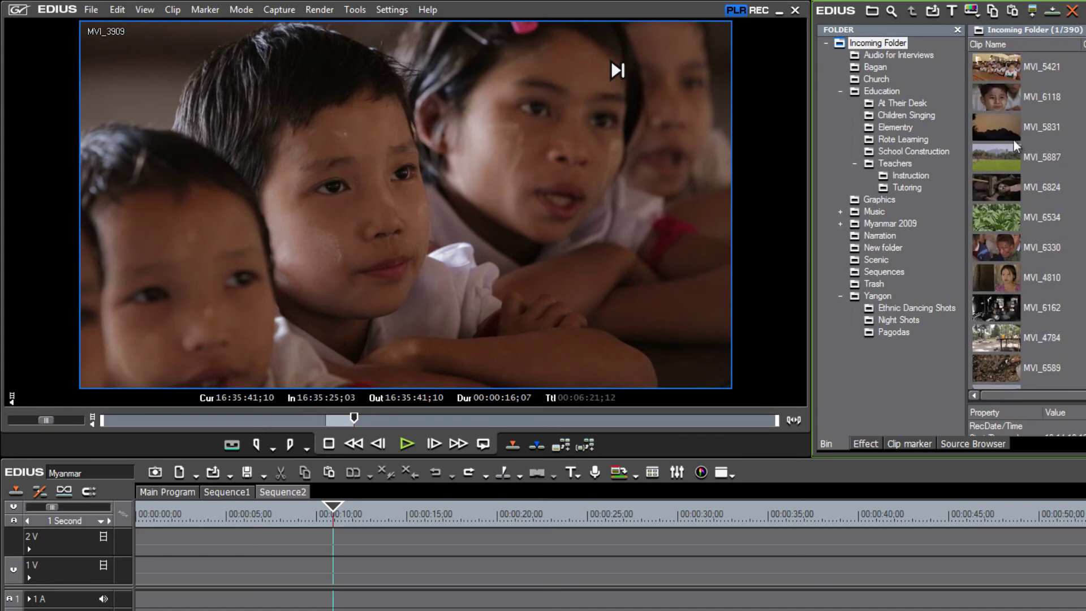
double_click(1004, 68)
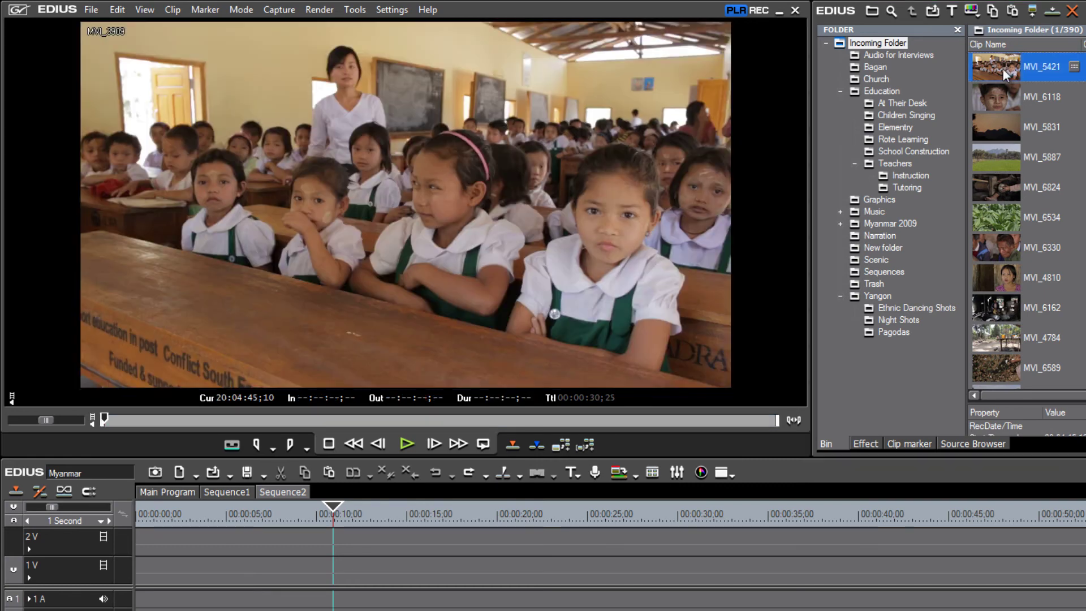
drag(167, 421, 202, 426)
key(space)
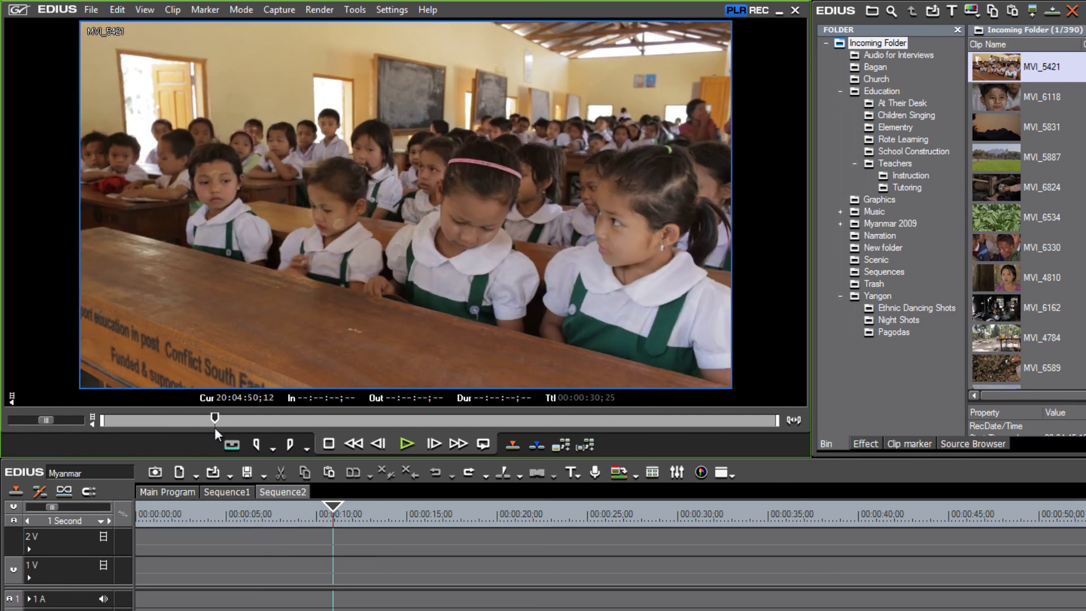
click(257, 445)
drag(346, 422, 543, 429)
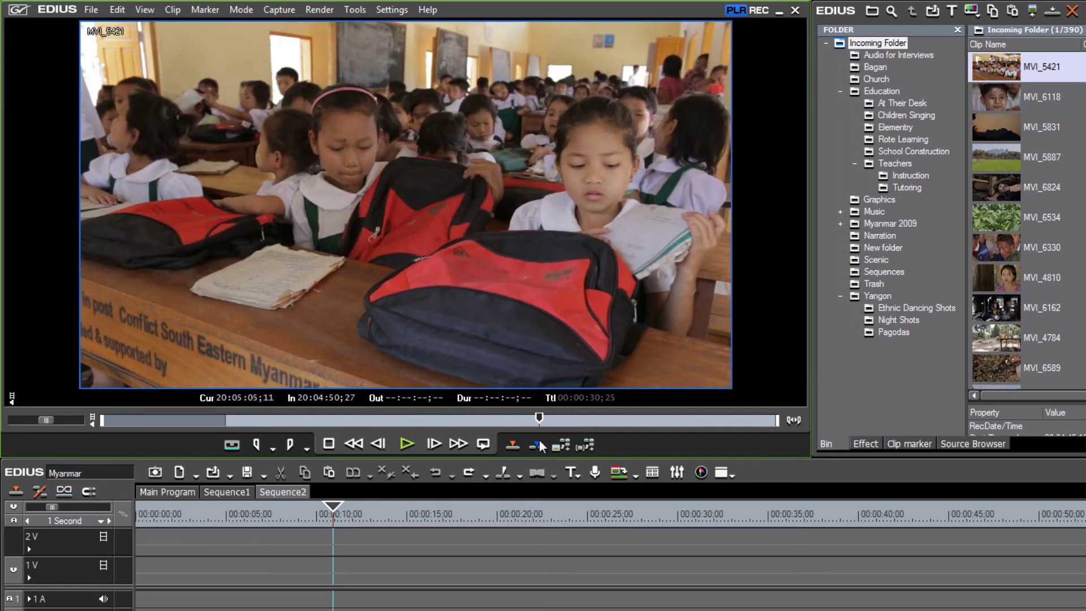
click(290, 446)
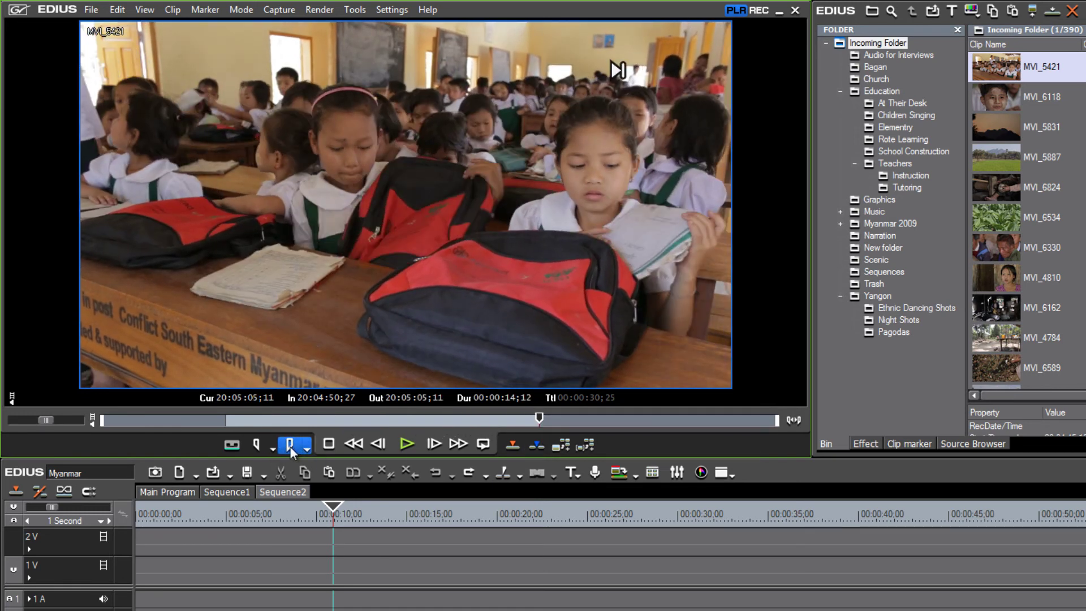
- Load MVI_5887 in the player, then reload MVI_5421 to check its stored In and Out points
click(996, 152)
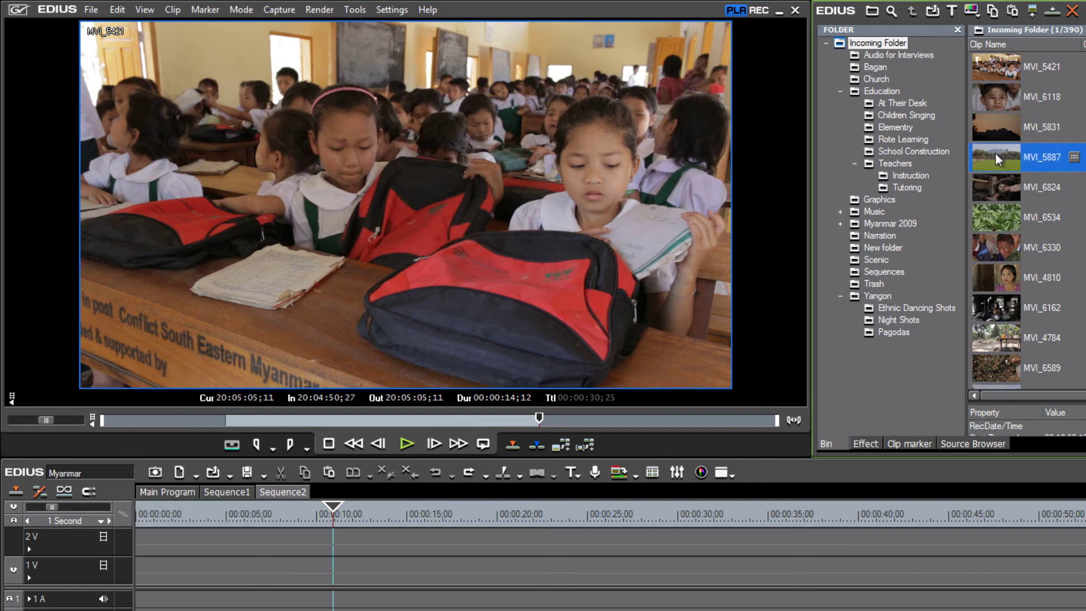
double_click(995, 152)
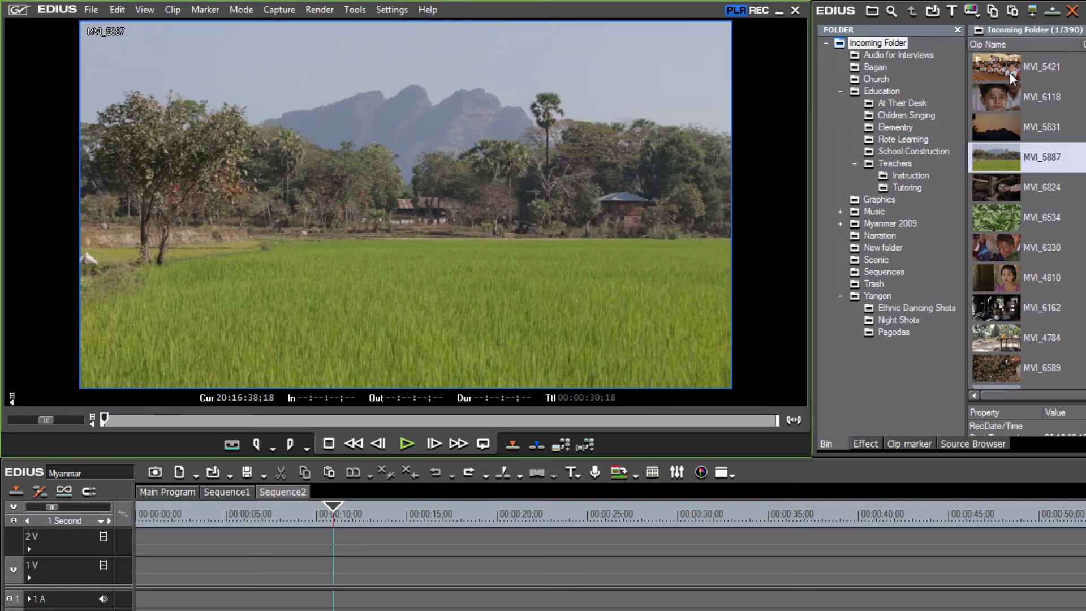
double_click(1003, 65)
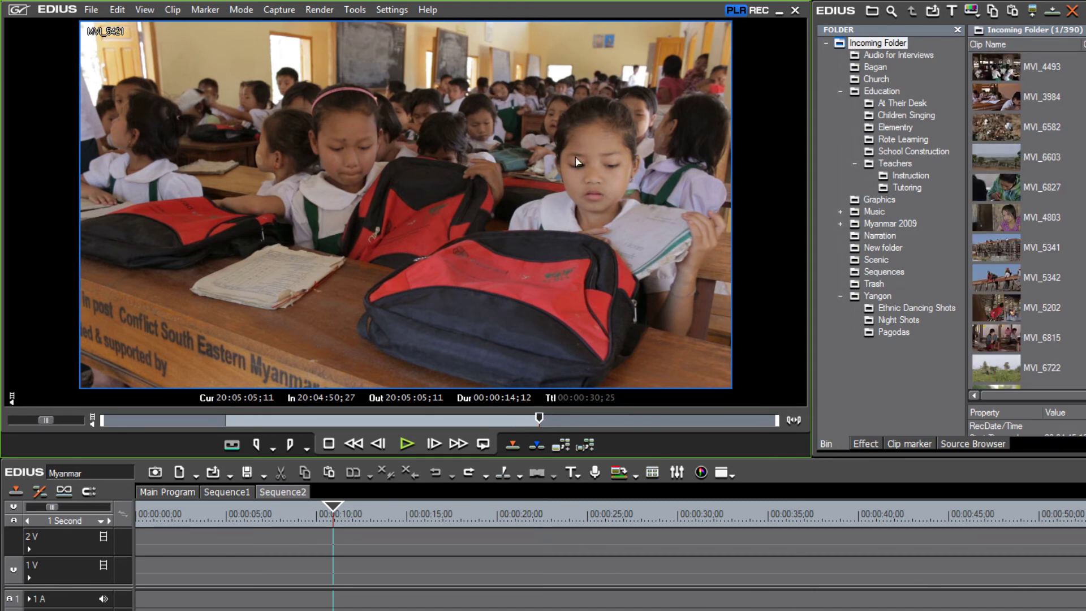
click(1001, 189)
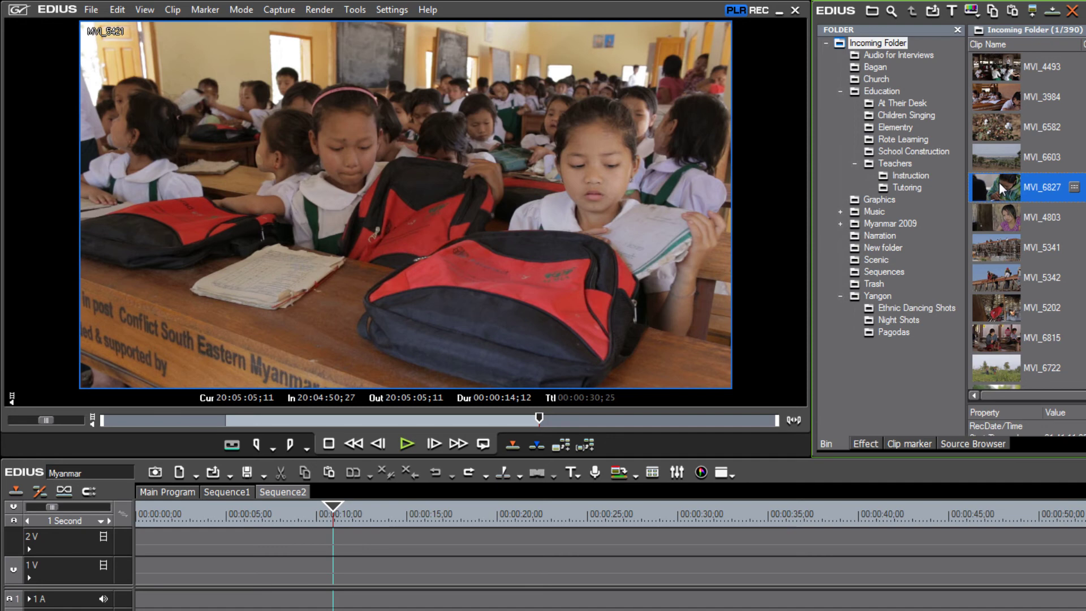
- Create a new folder directly under the Incoming Folder and name it Flower's Story
right_click(860, 41)
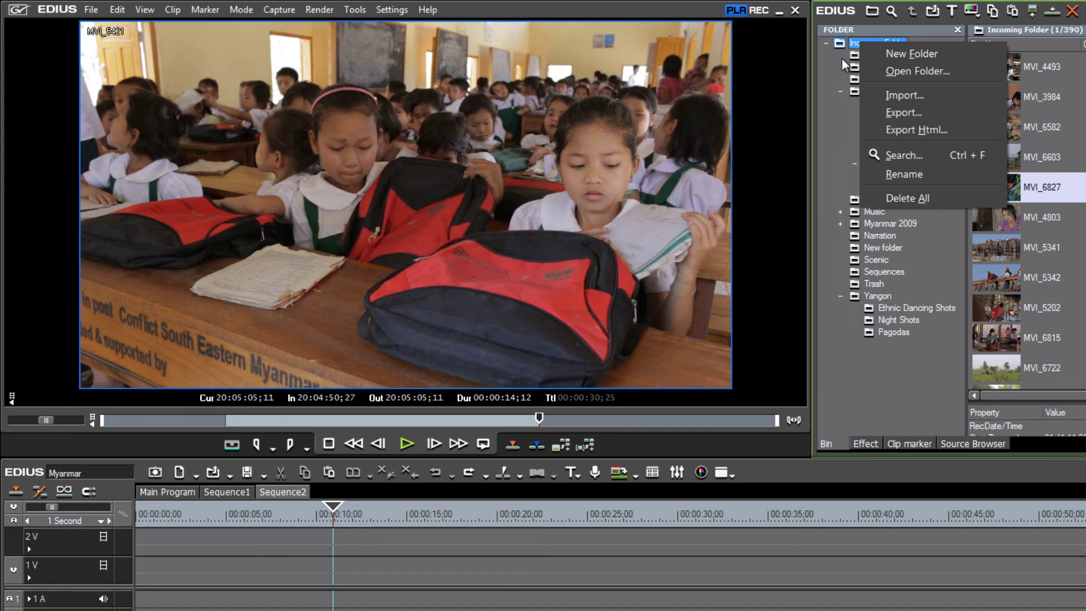
click(905, 53)
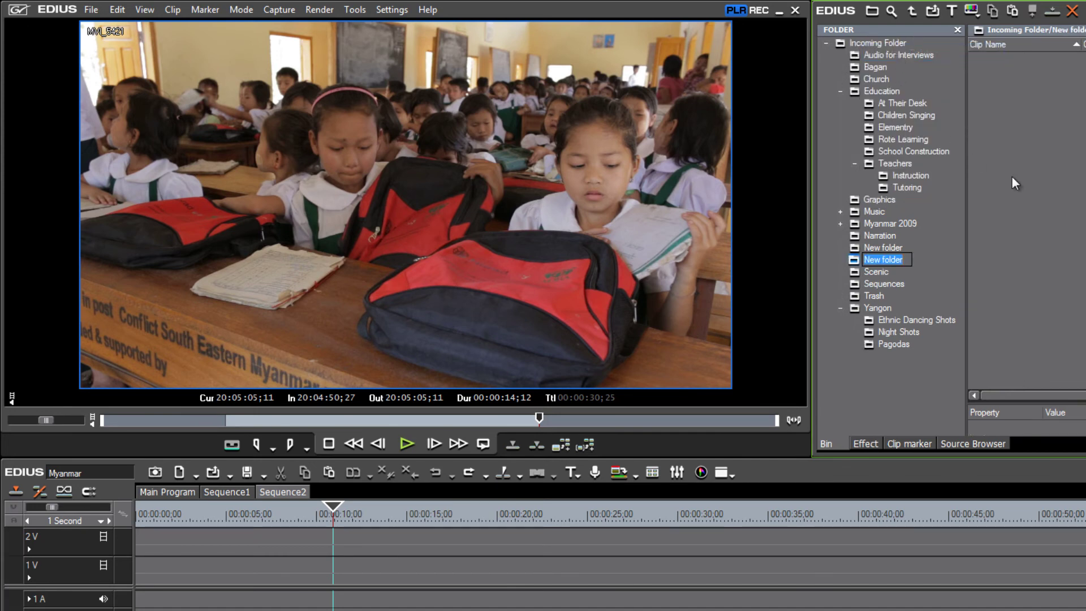
text(Flower)
key(Return)
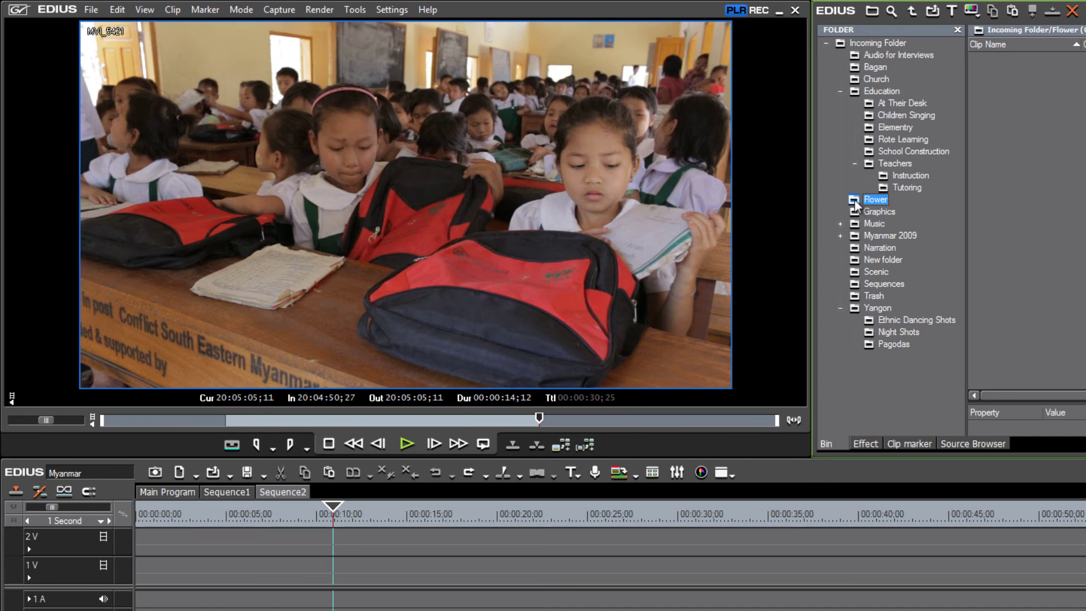
click(887, 200)
text('s Story)
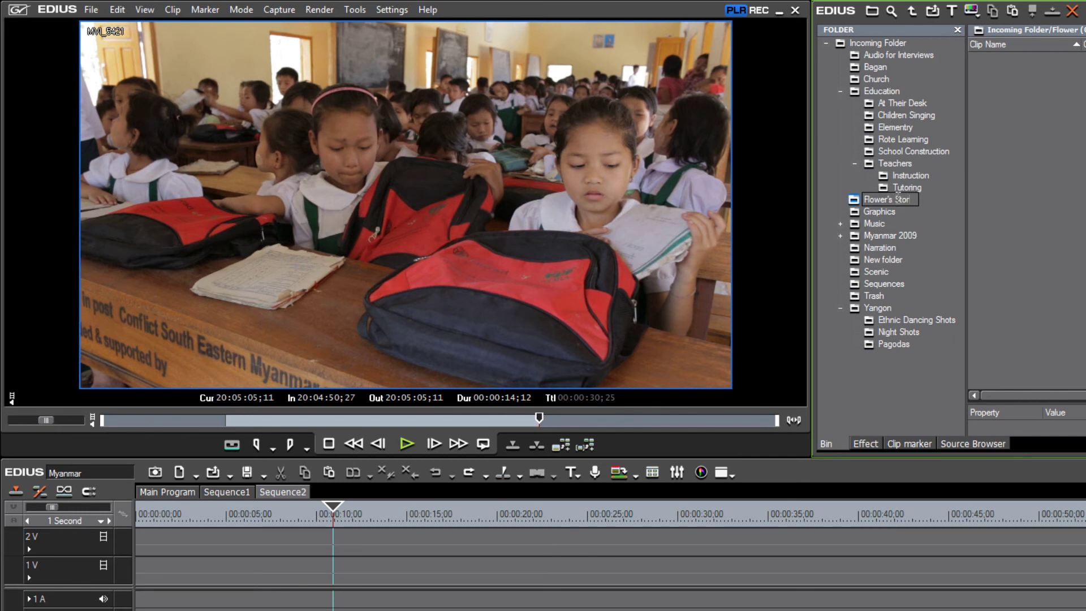
key(Return)
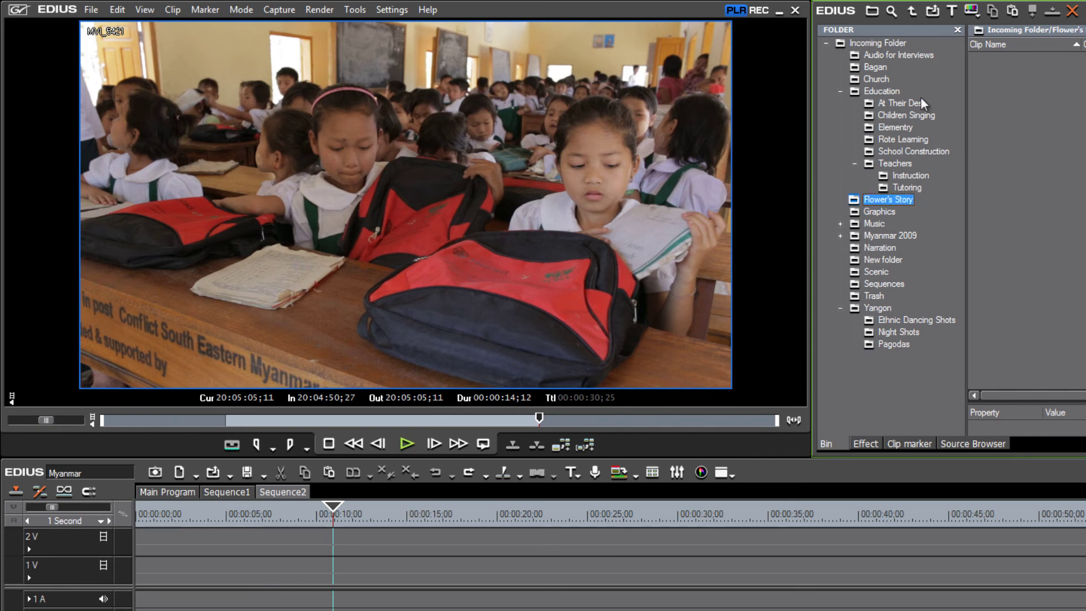
- Open the Incoming Folder and sort its clips by clip name in ascending order
click(891, 43)
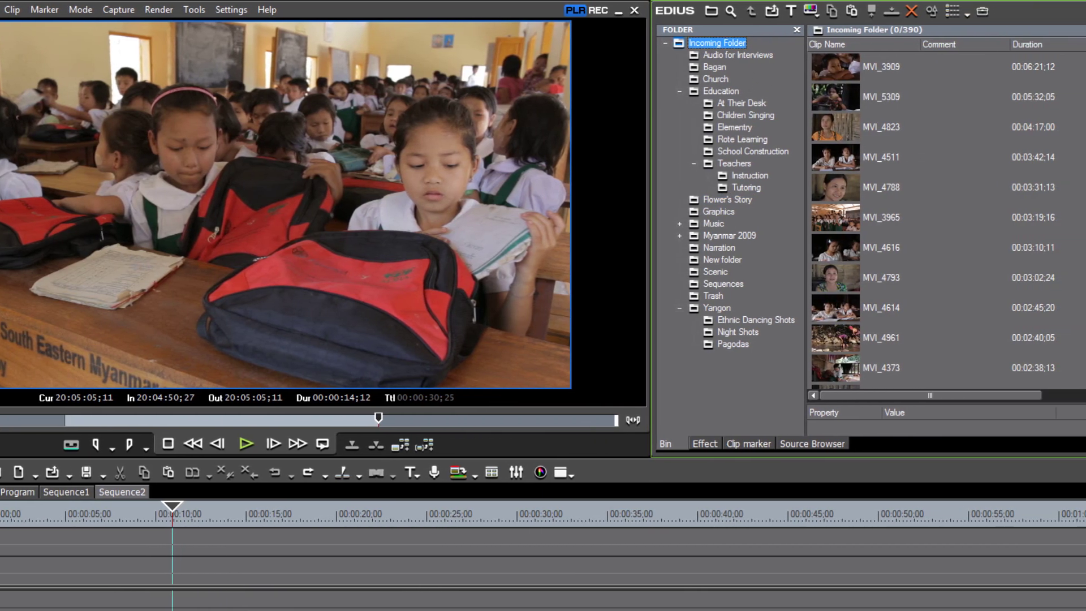
scroll(939, 215, down, 1)
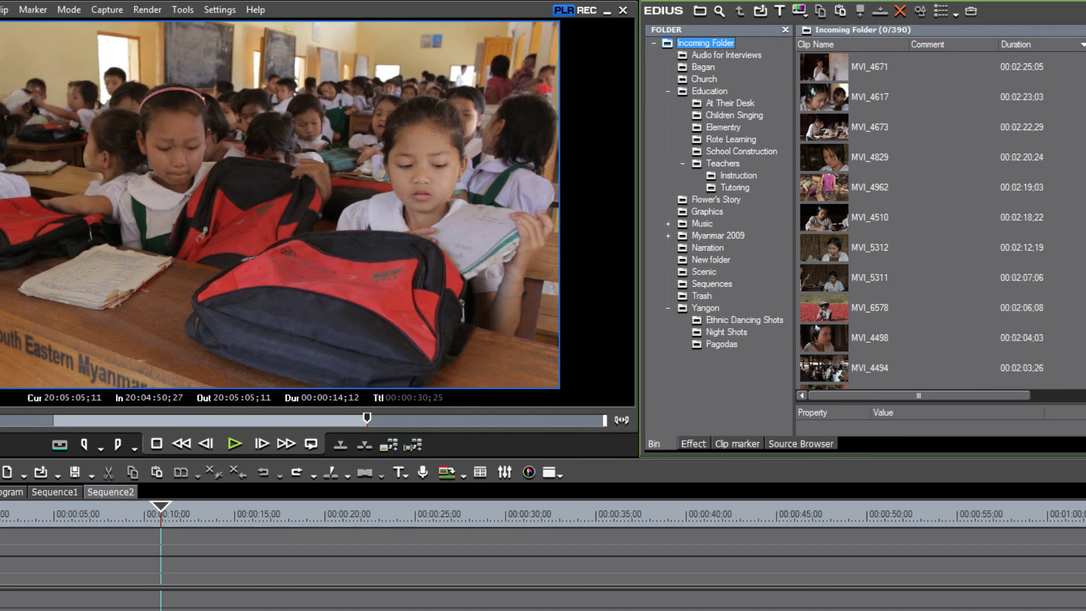
scroll(938, 215, down, 5)
scroll(939, 215, down, 10)
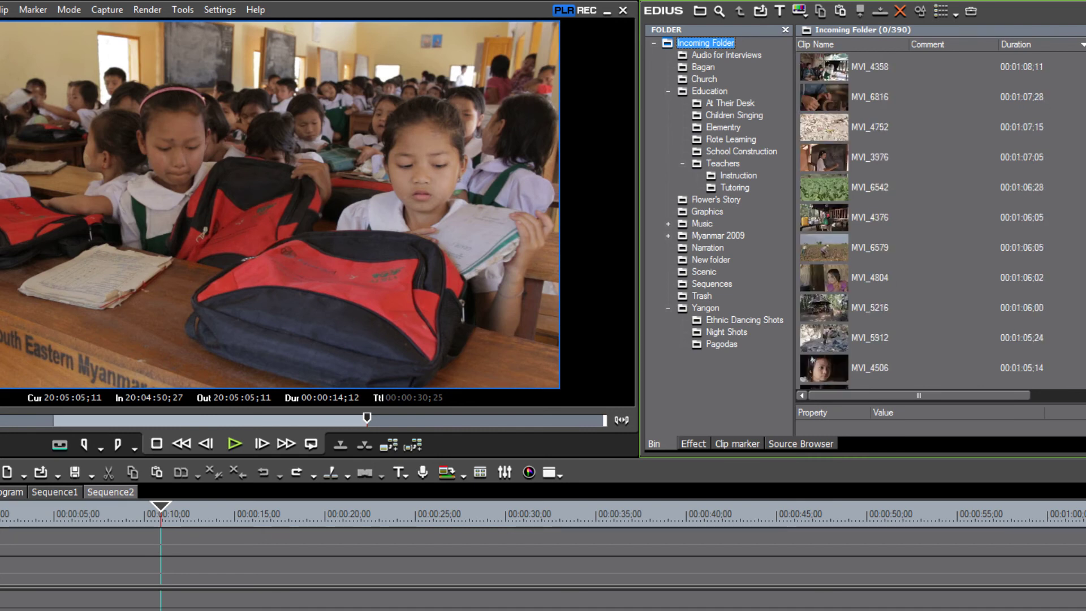
scroll(939, 215, up, 20)
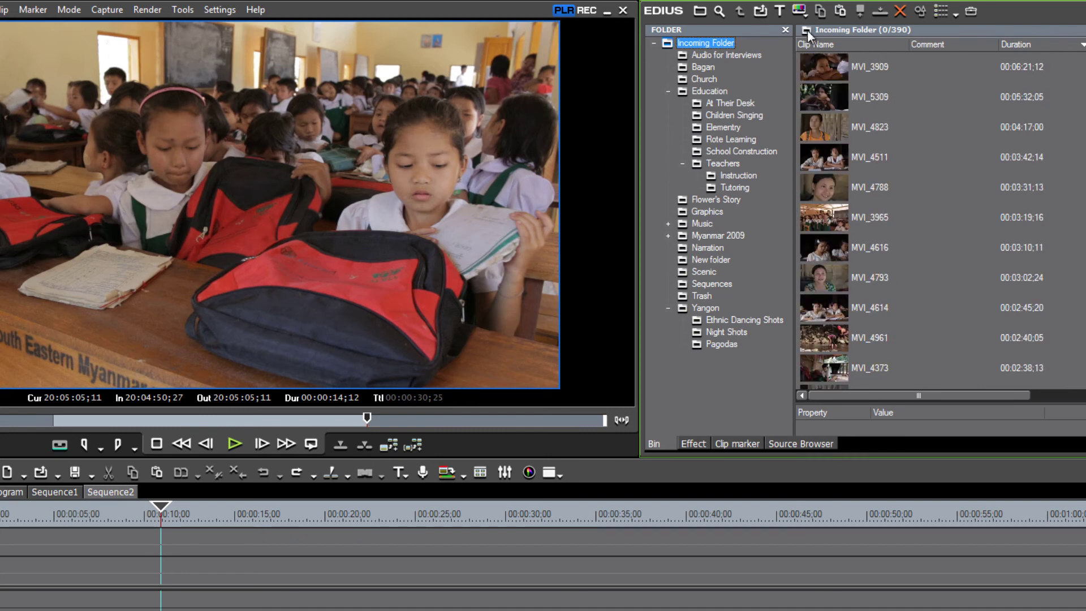
click(846, 43)
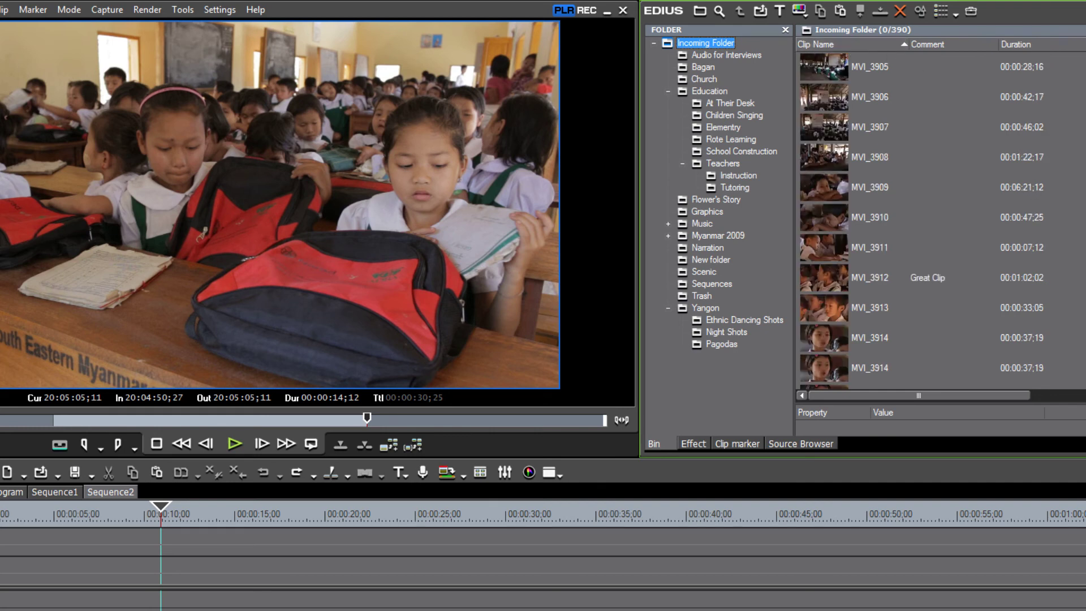
- Find the two-students-at-desk clip MVI_4614 in the Incoming Folder and load it in the player
scroll(939, 215, down, 20)
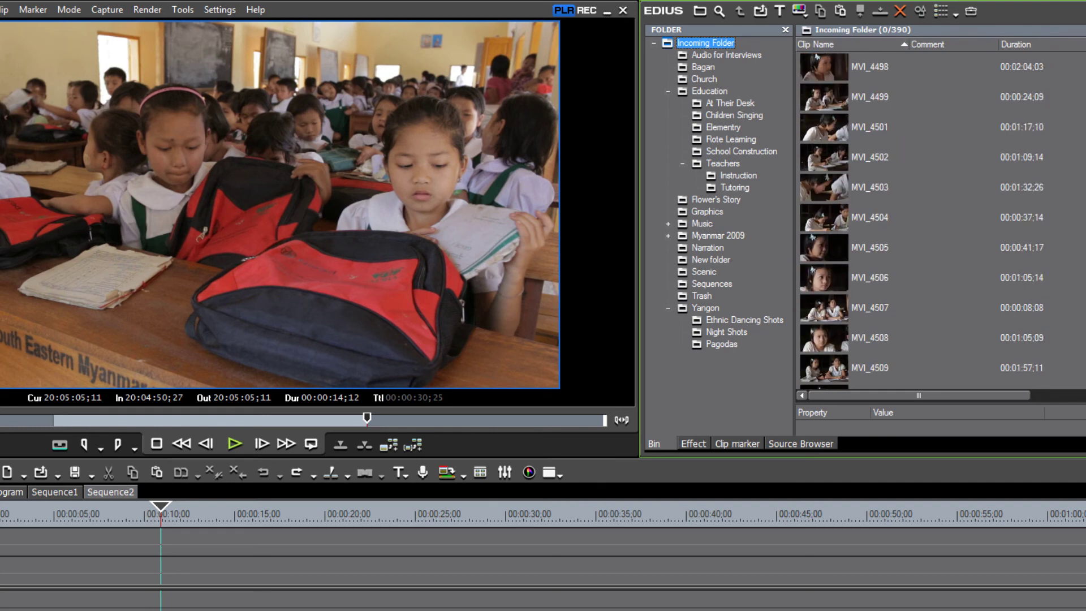
scroll(939, 215, up, 1)
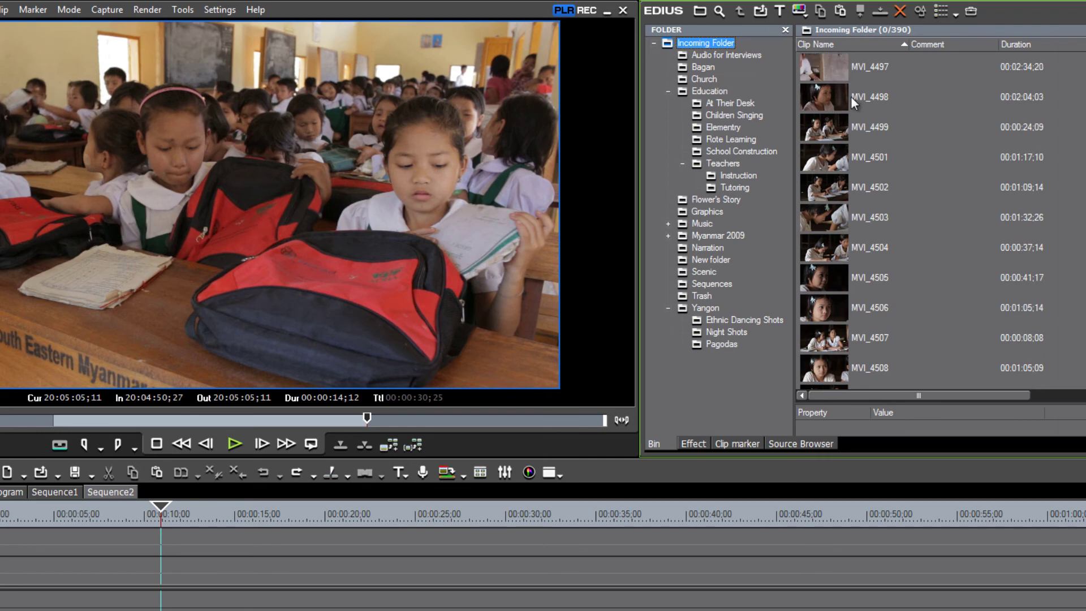
scroll(850, 113, down, 3)
click(825, 159)
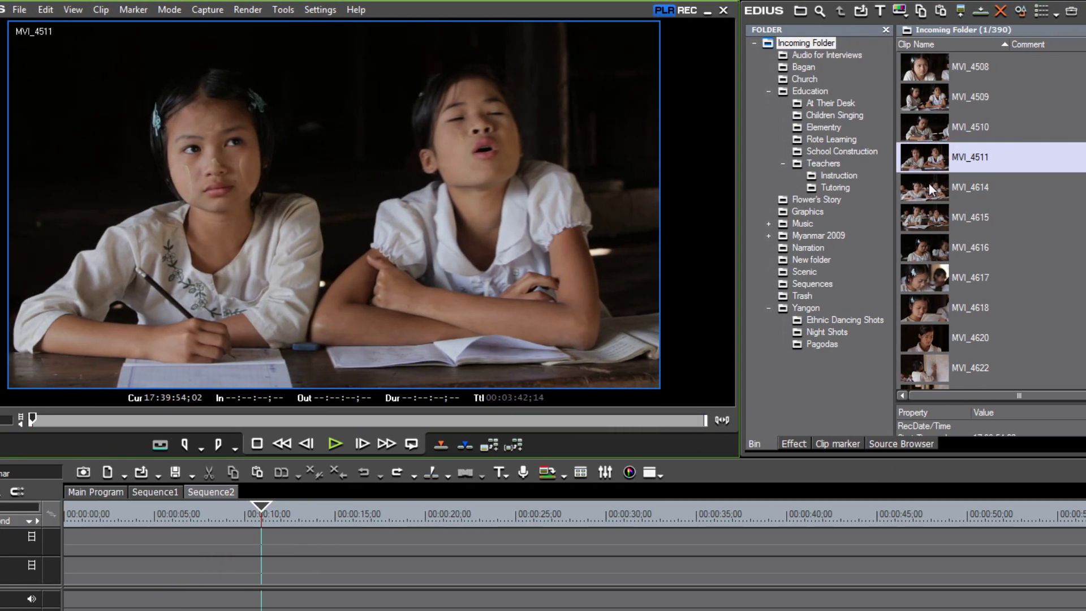
click(928, 185)
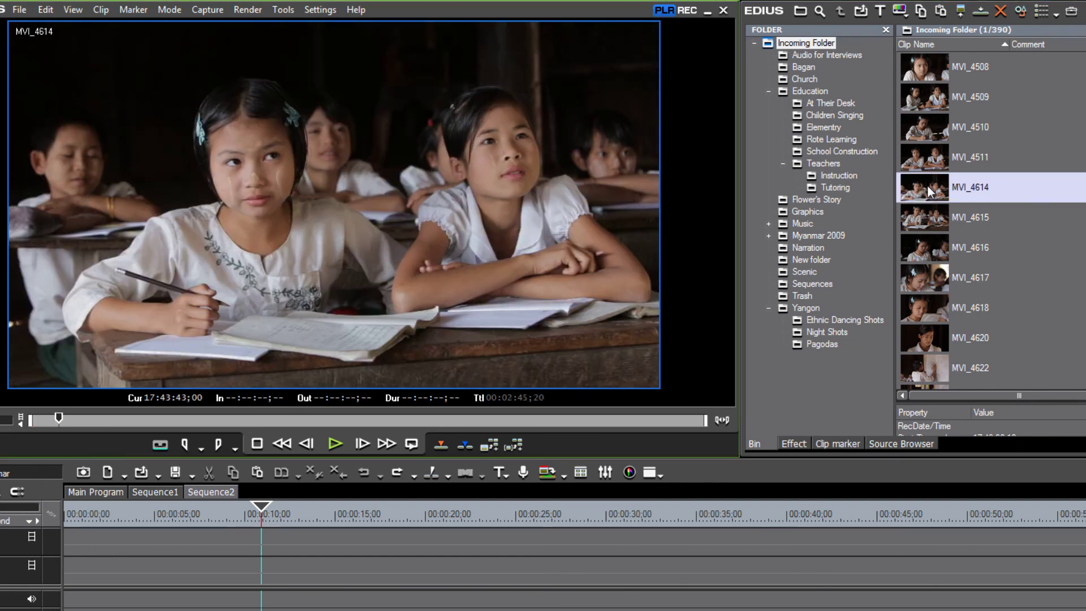
- Set MVI_4614's In point to 17:44:06;03 and its Out point to 17:44:43;23
drag(73, 419, 151, 434)
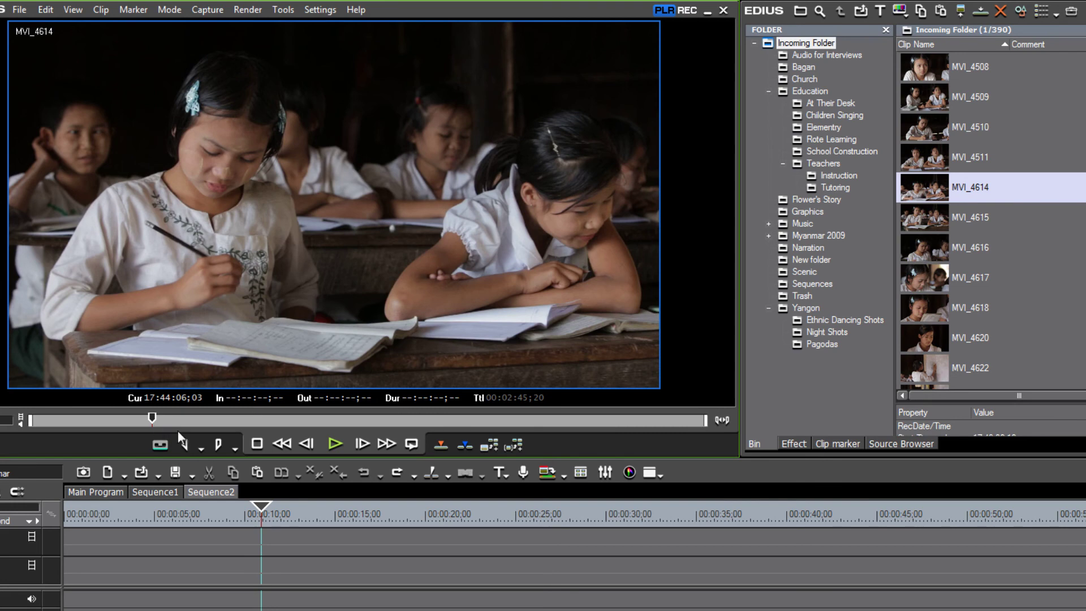
click(183, 444)
drag(168, 422, 304, 433)
click(218, 444)
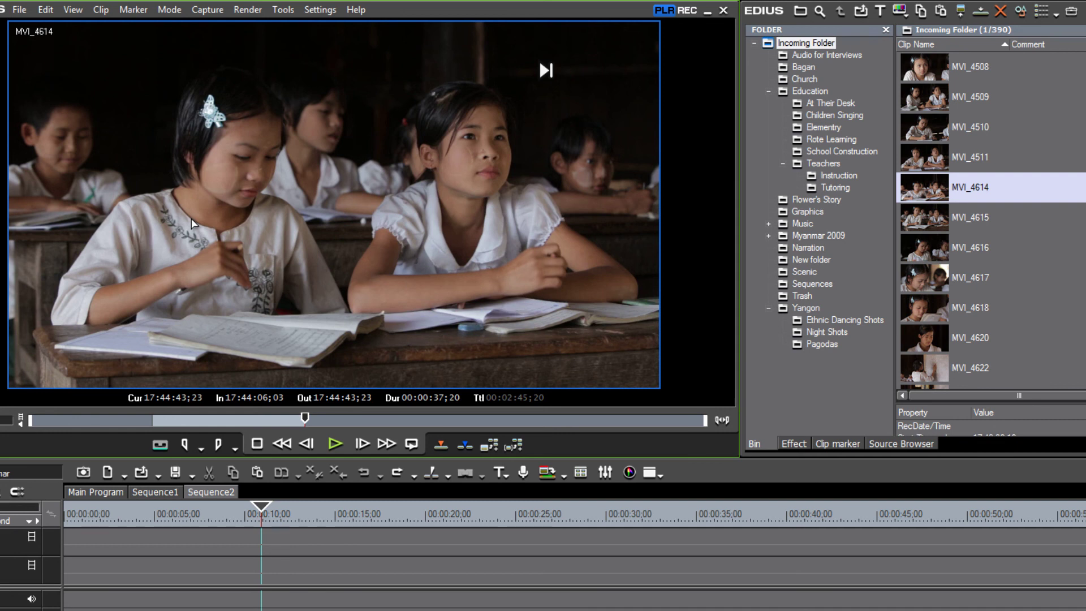
- Add the marked MVI_4614 clip from the player to both the At Their Desk and Flower's Story folders
drag(192, 224, 855, 103)
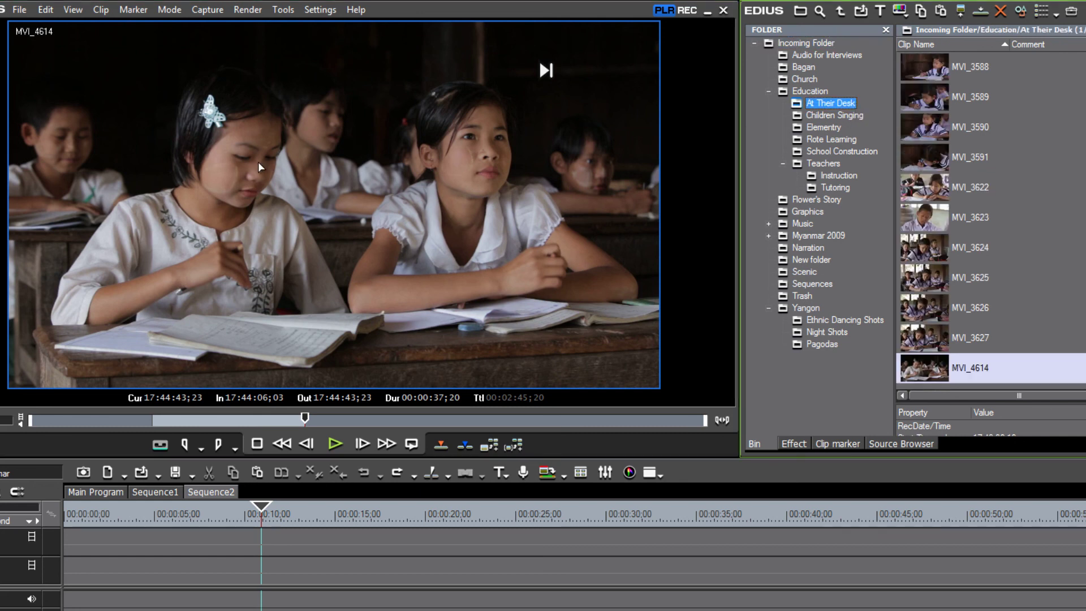
click(200, 171)
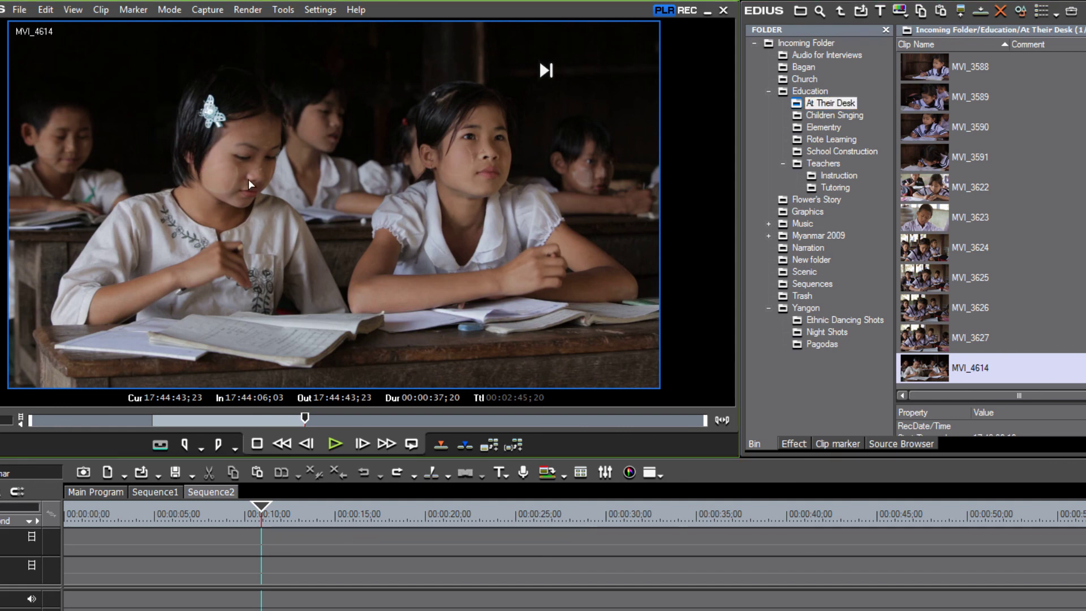
drag(428, 197, 850, 198)
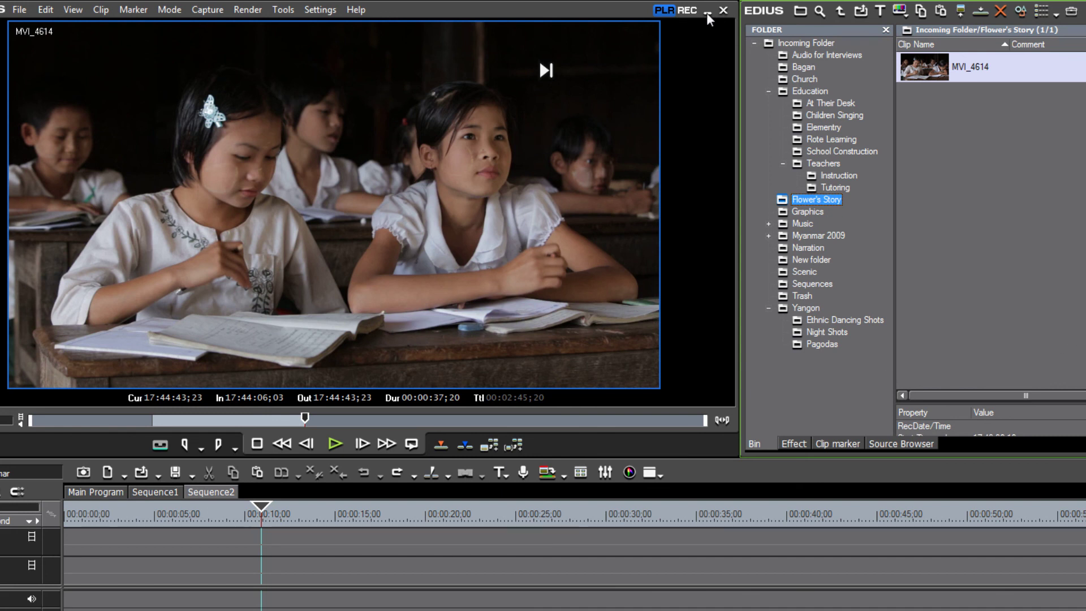
- Return to the Incoming Folder and widen the bin window to show the Timeline Reference Count column
click(813, 42)
drag(738, 350, 525, 370)
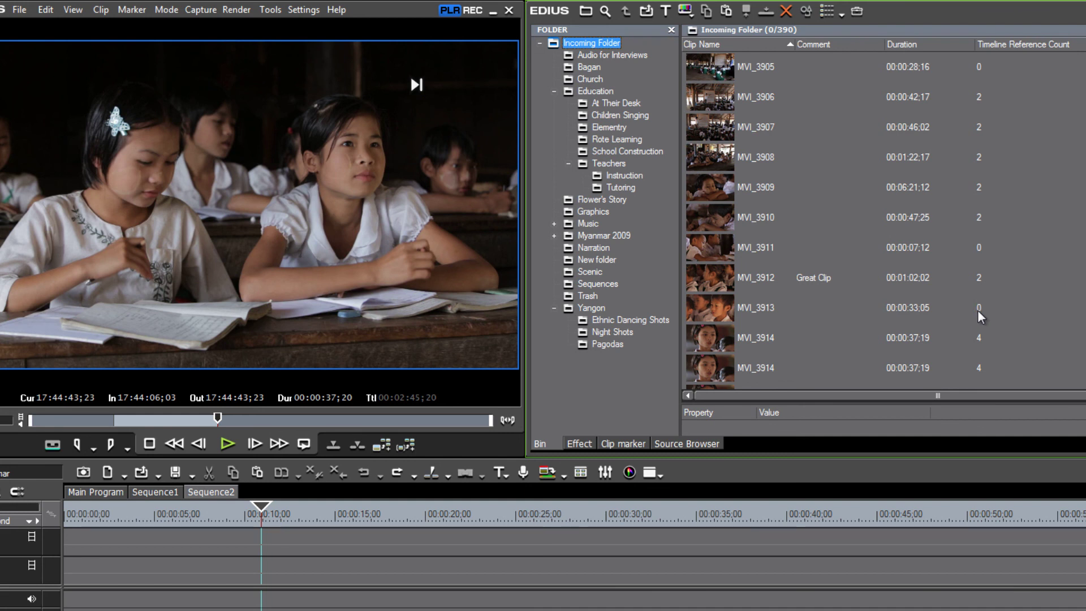
click(493, 13)
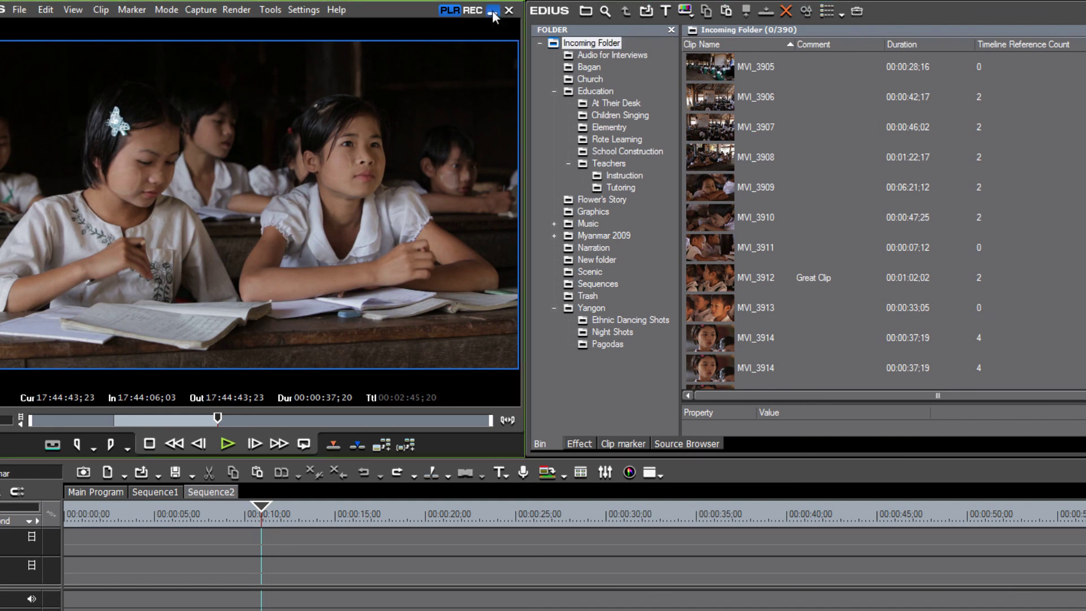